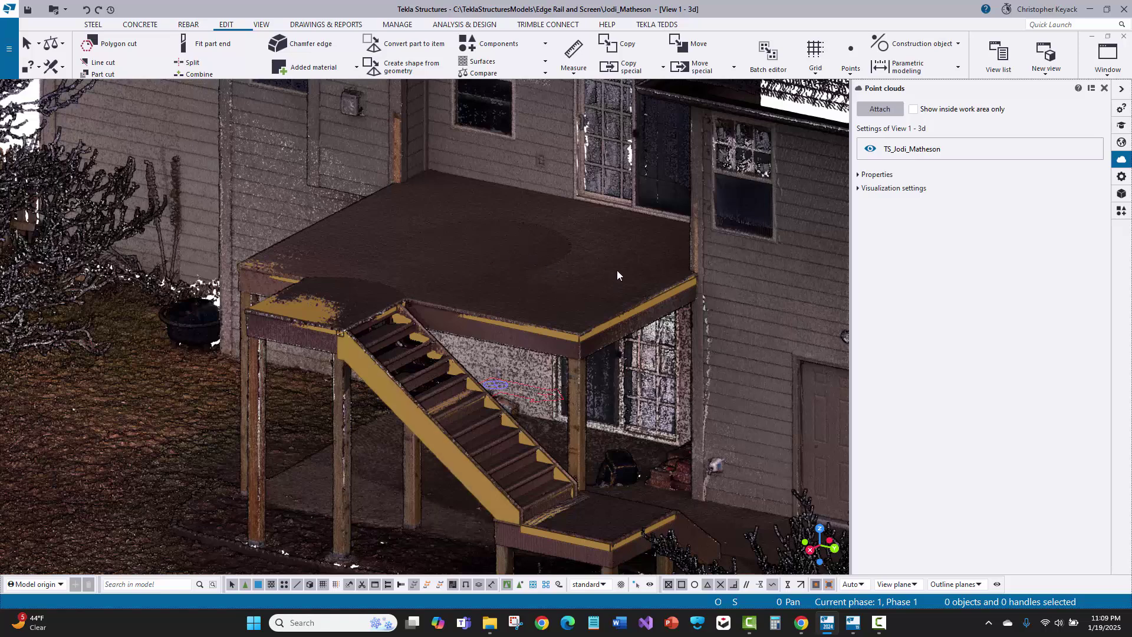
Hide the attached point cloud in the 3D view and inspect the two modeled stair treads between the stringers
click(871, 148)
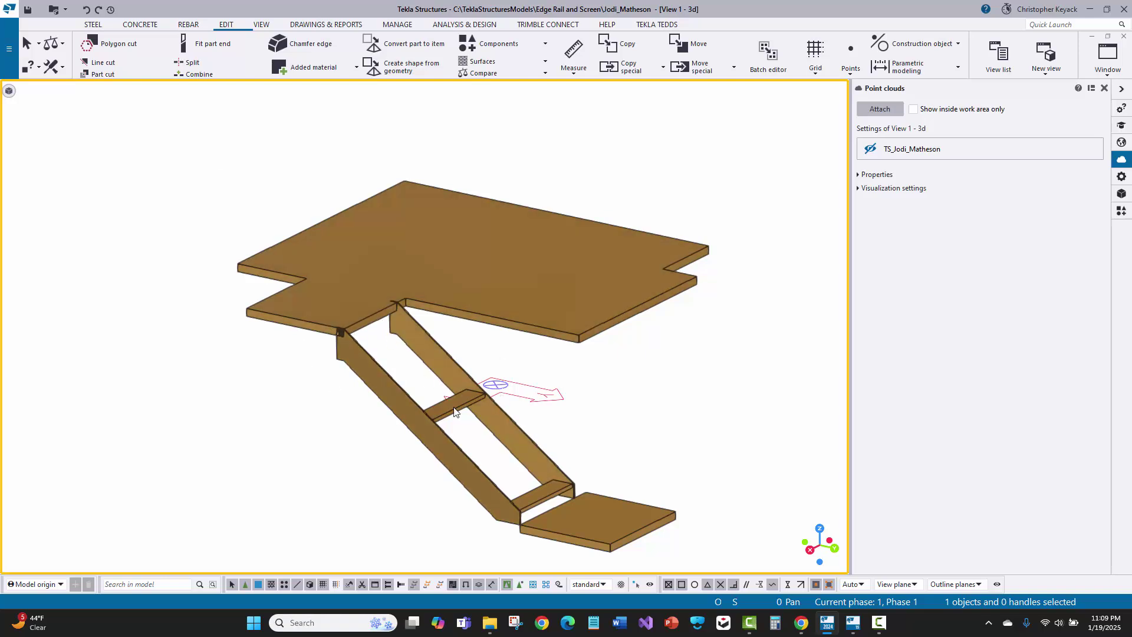
click(472, 401)
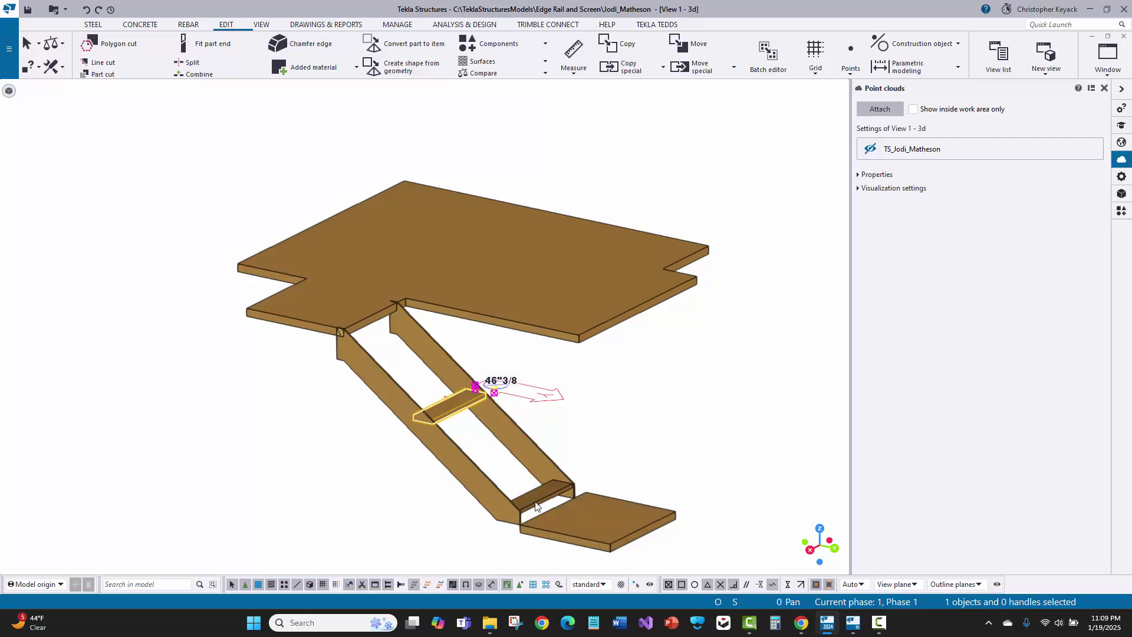
scroll(536, 496, up, 2)
click(536, 496)
click(473, 453)
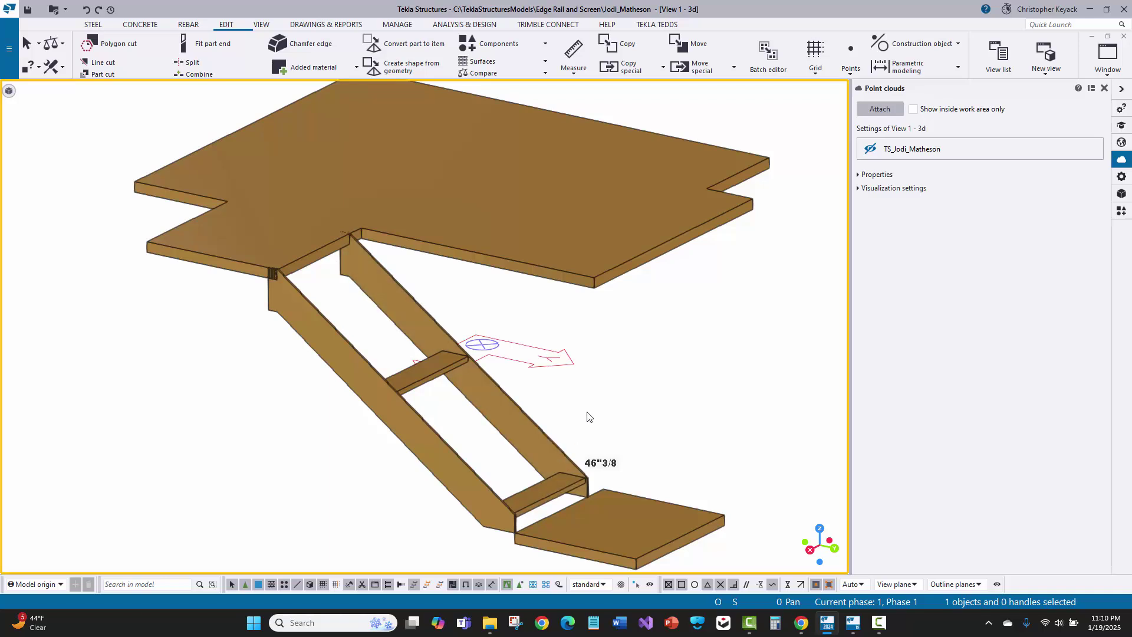
scroll(588, 404, down, 1)
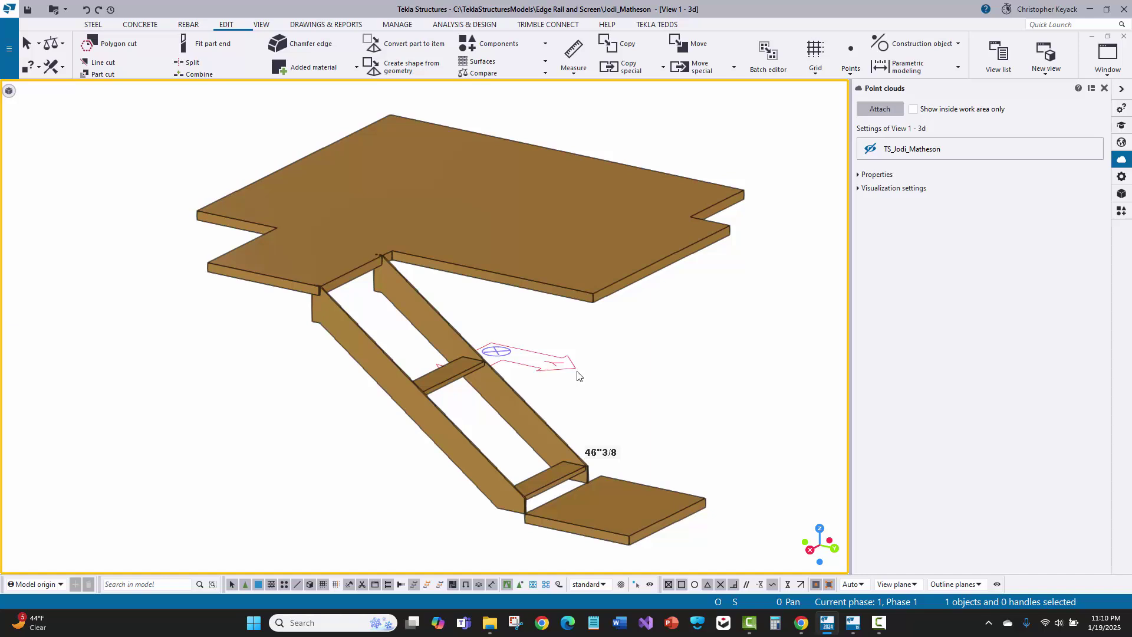
Check which named views are available in the model's view list
click(262, 25)
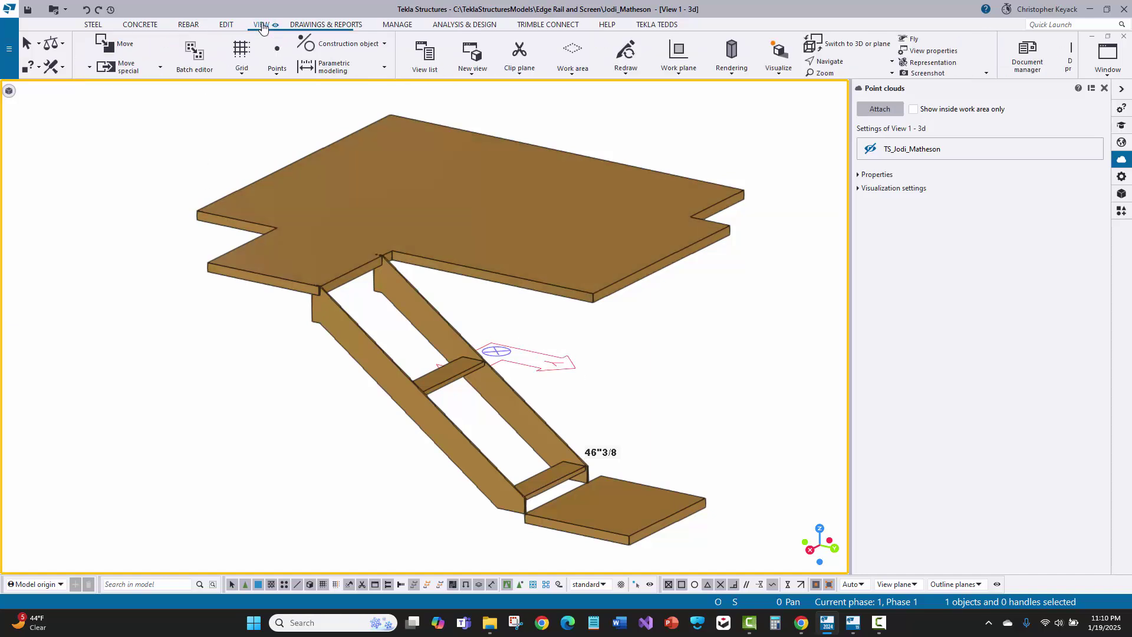
click(102, 53)
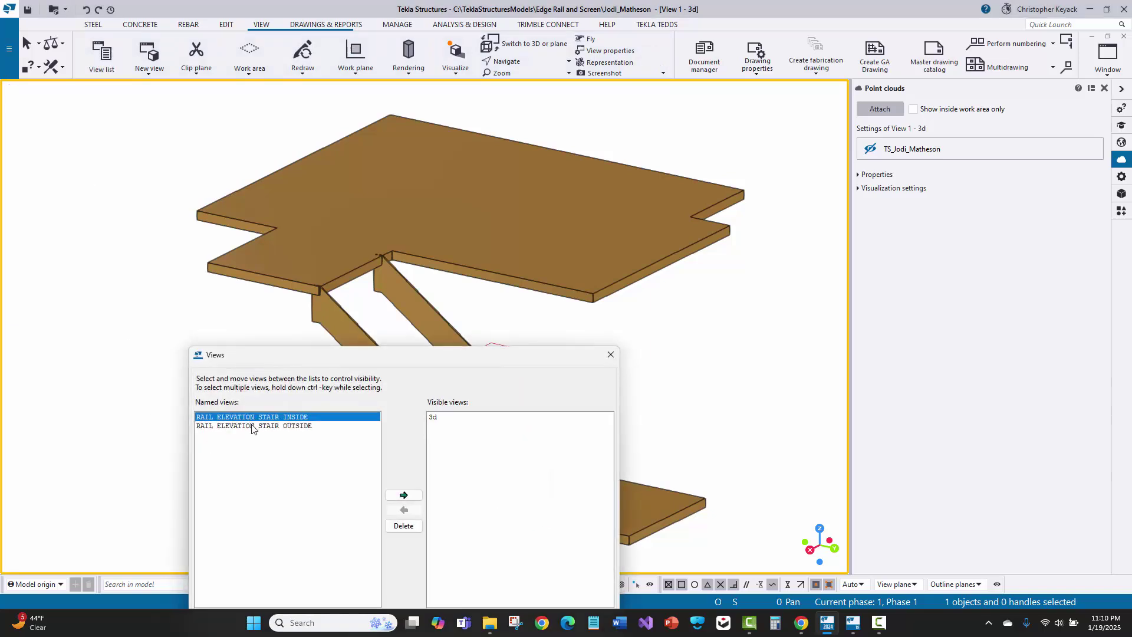
click(611, 354)
Examine the stair stringers and where their upper ends meet the deck edge
middle_drag(295, 415, 342, 379)
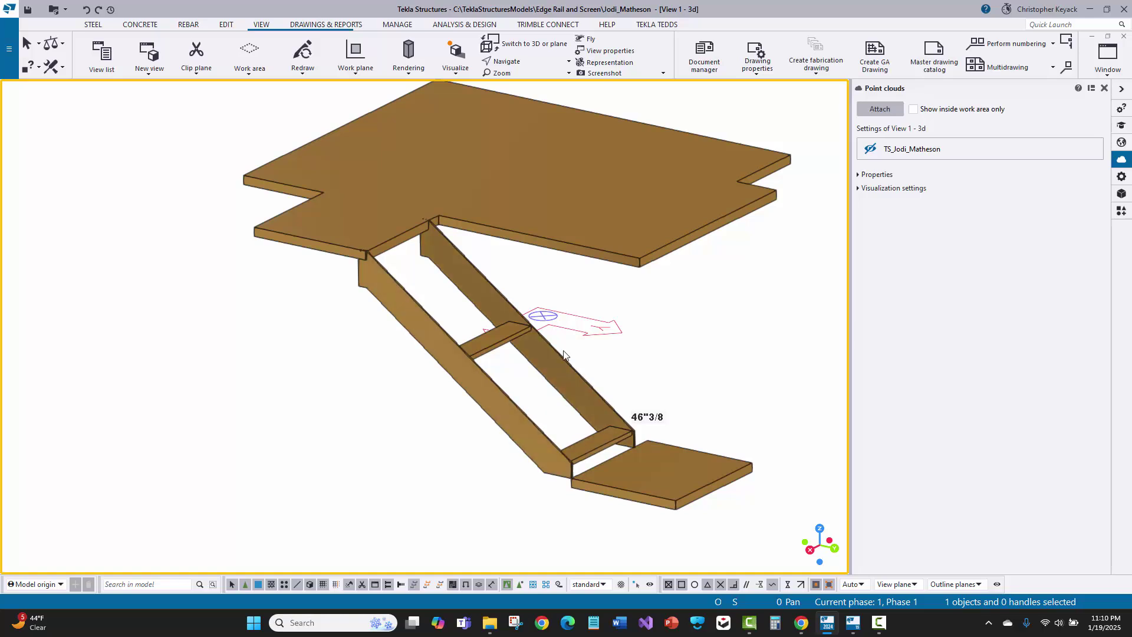
scroll(551, 348, up, 1)
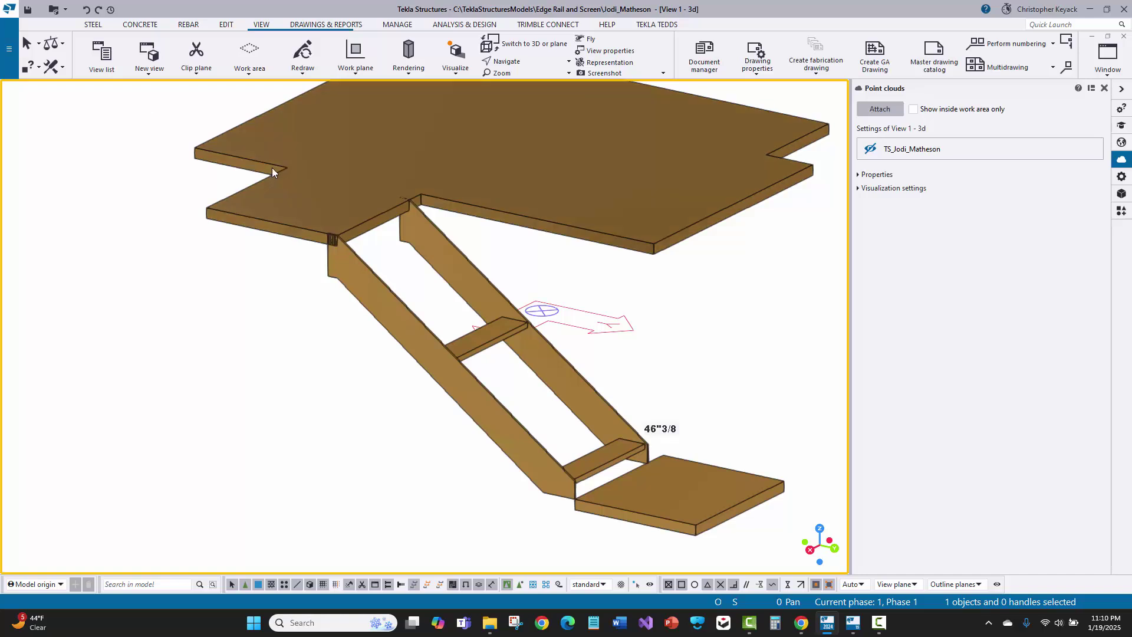
scroll(348, 259, up, 4)
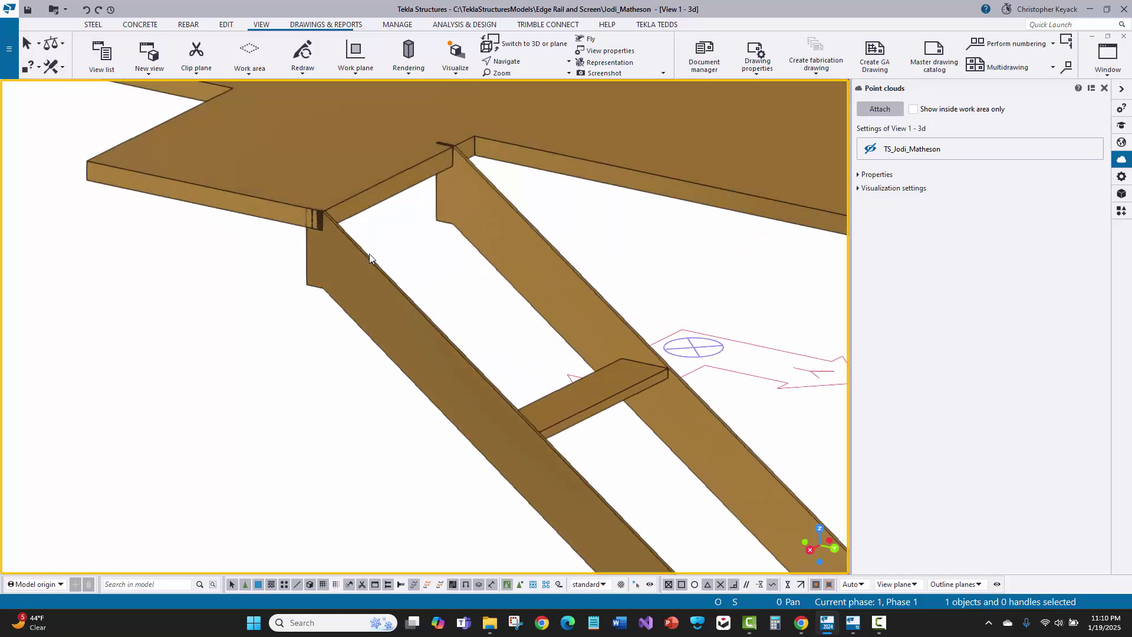
scroll(284, 205, down, 2)
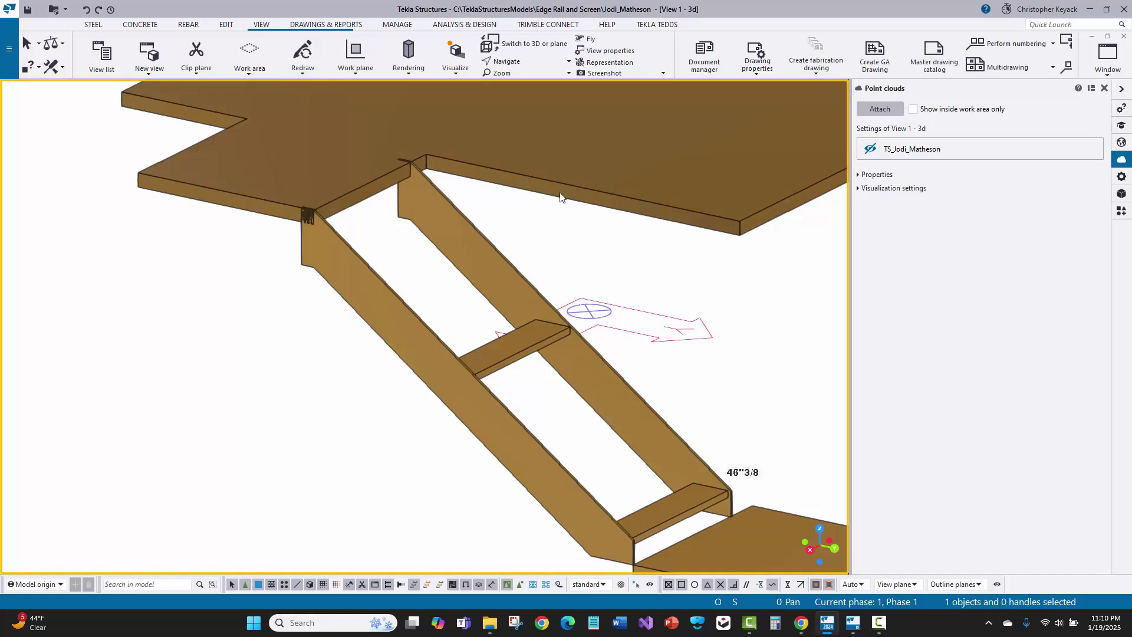
scroll(465, 186, up, 1)
click(442, 211)
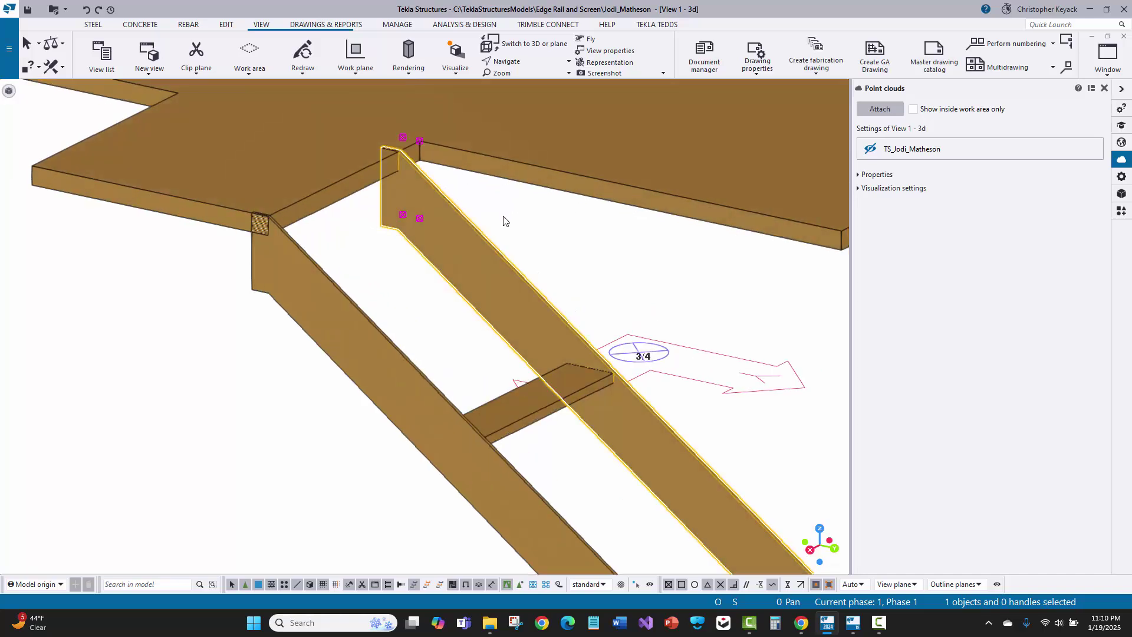
scroll(500, 221, down, 1)
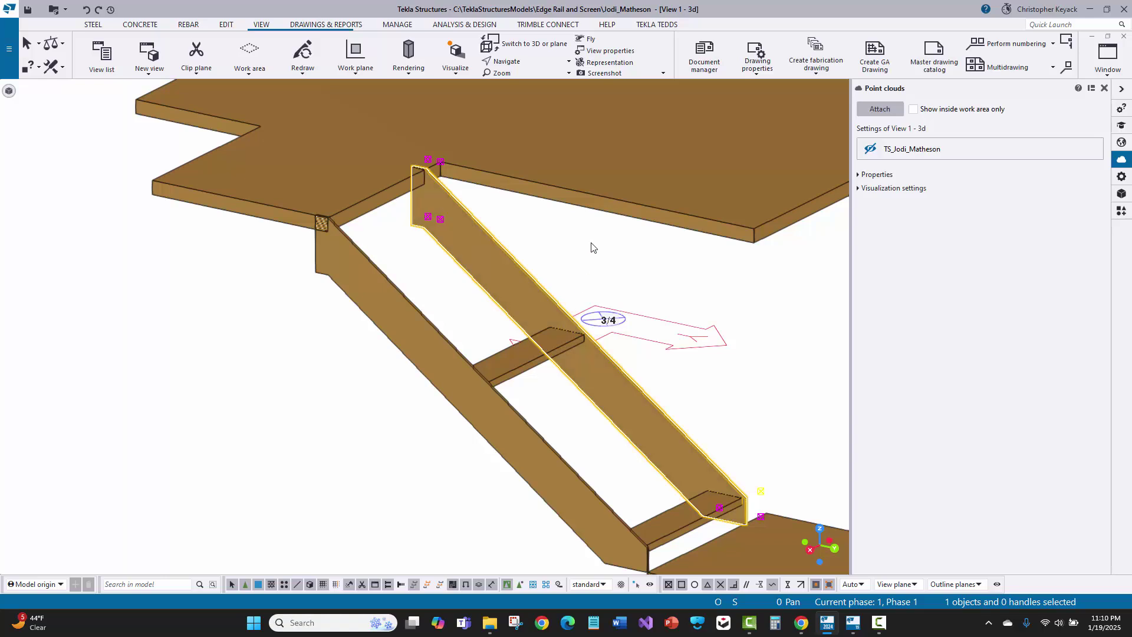
click(613, 204)
click(687, 271)
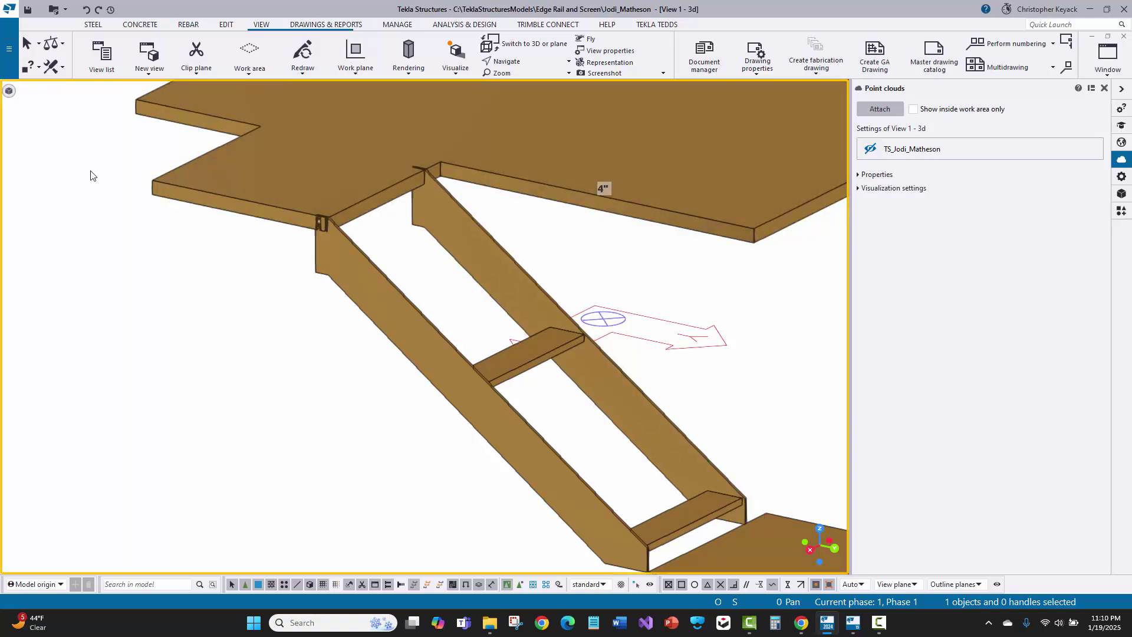
click(141, 61)
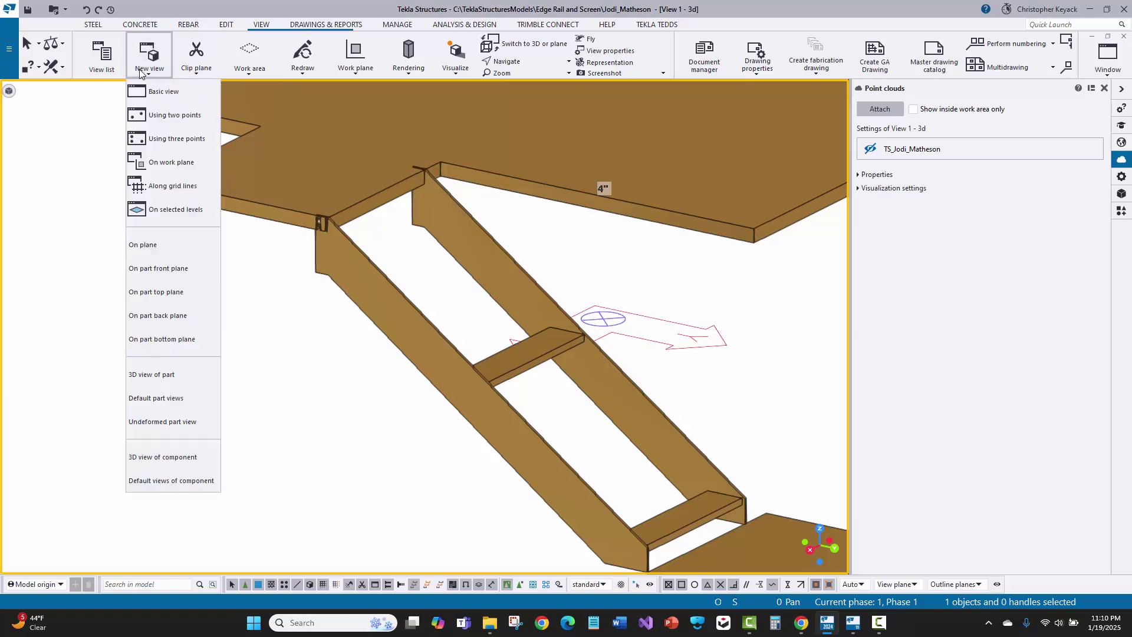
click(164, 116)
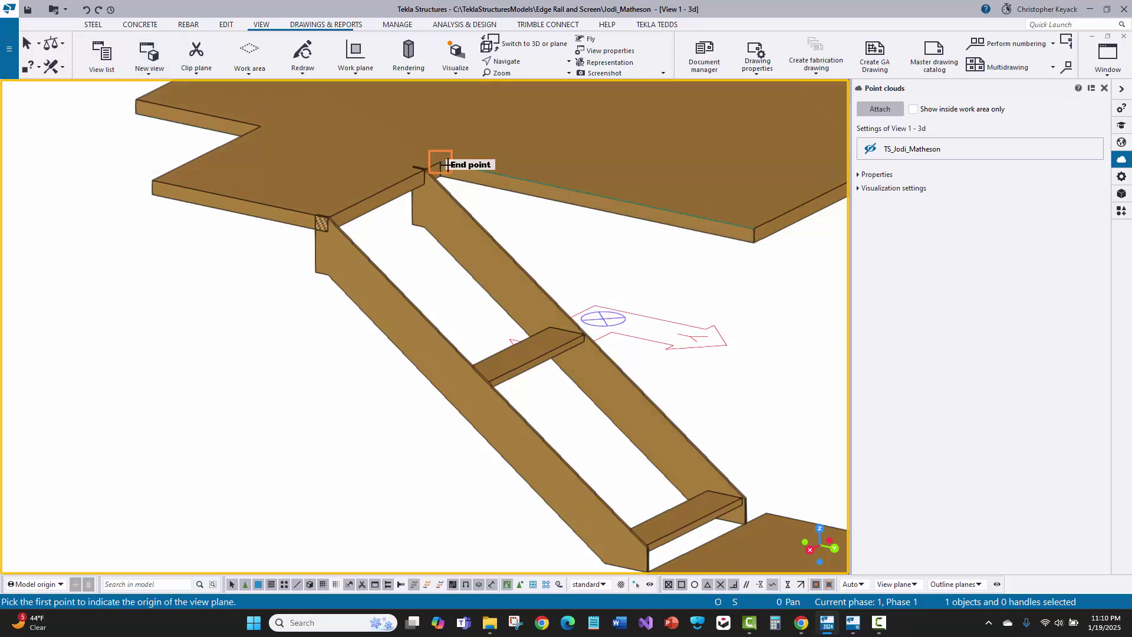
click(447, 165)
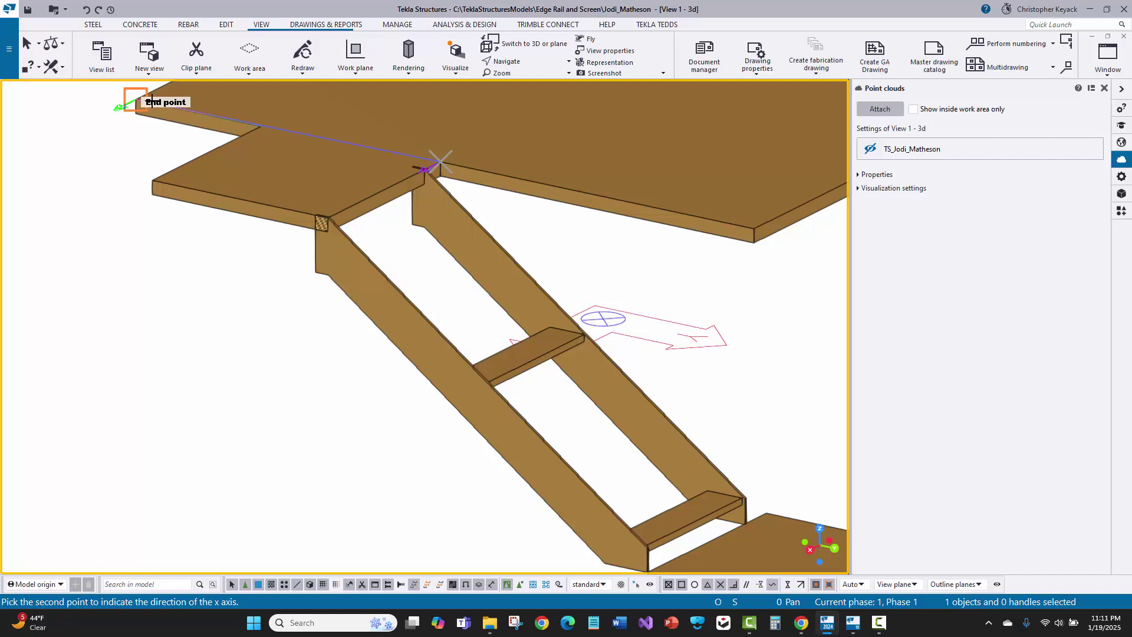
middle_drag(152, 103, 176, 260)
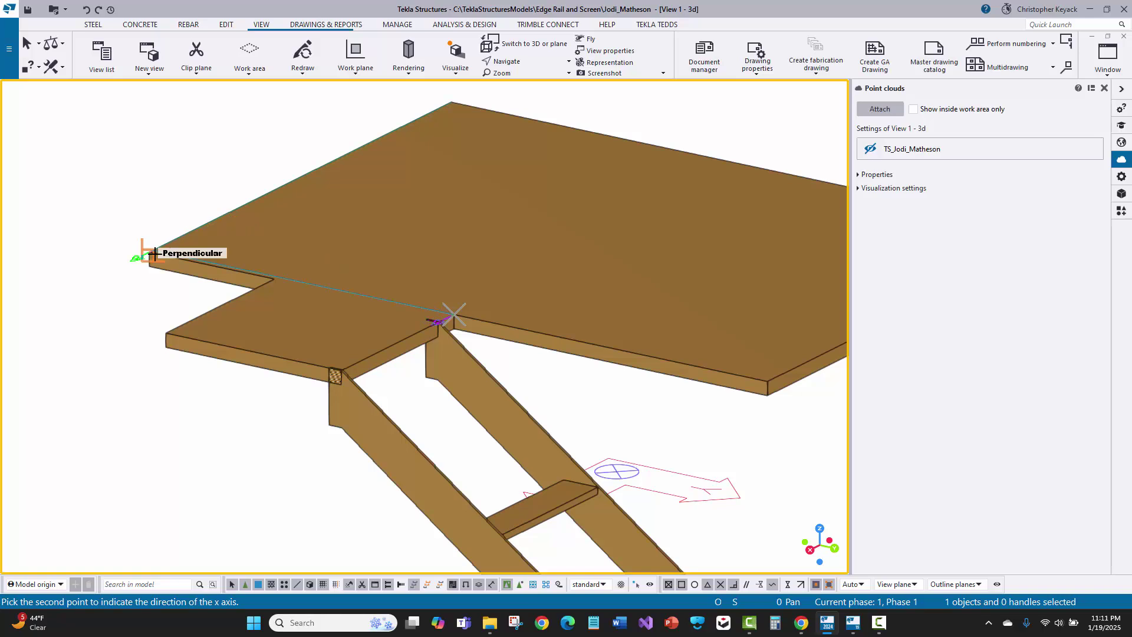
scroll(153, 255, down, 5)
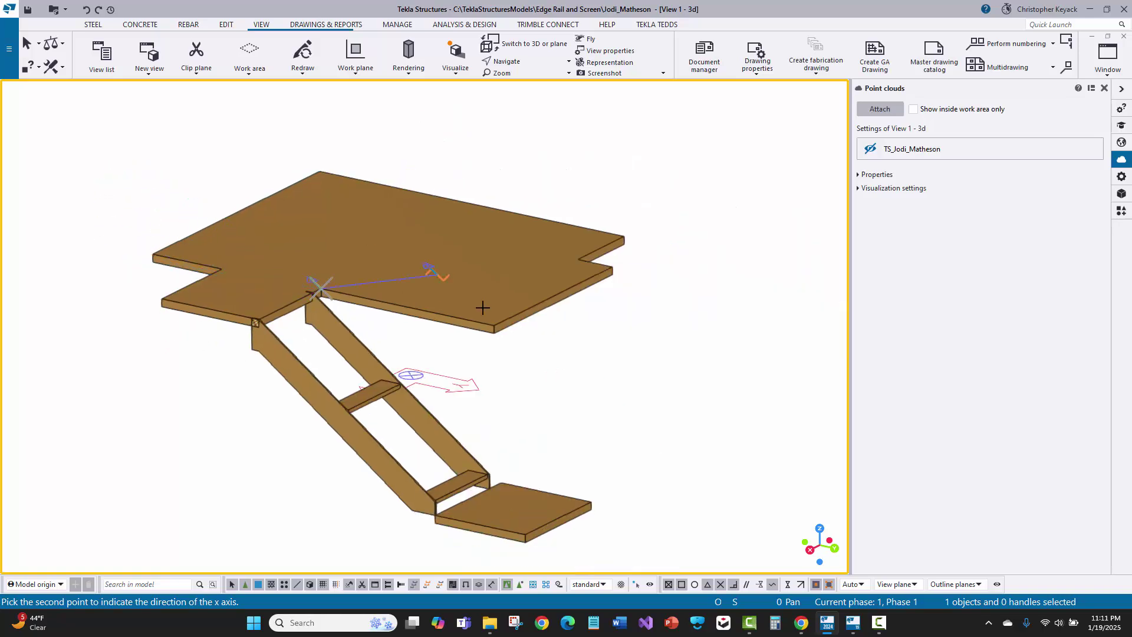
scroll(460, 334, up, 2)
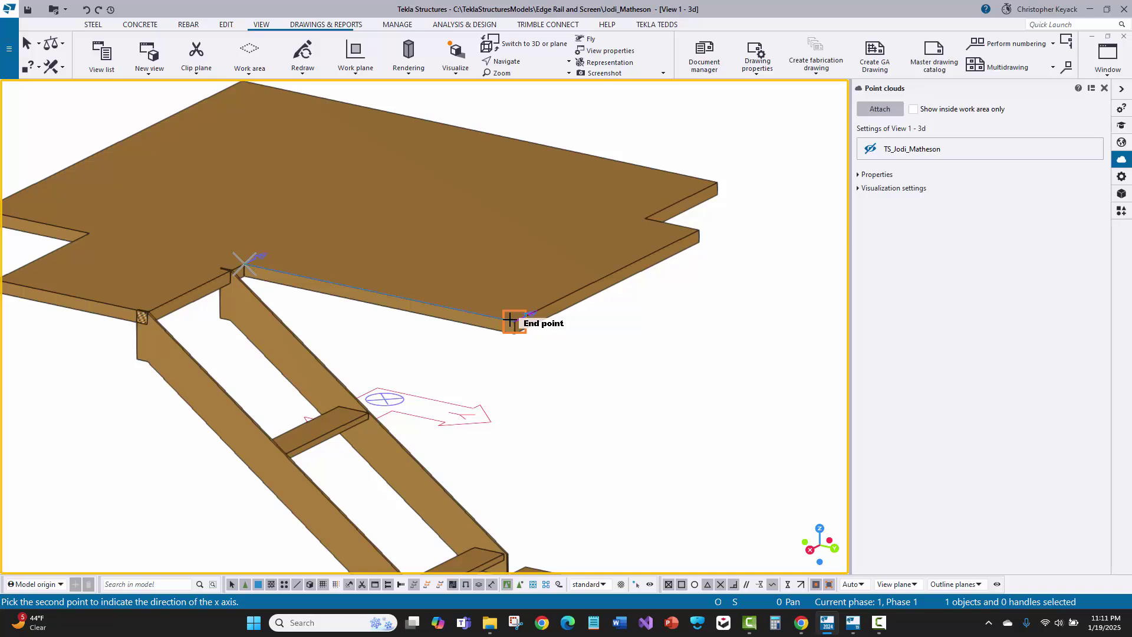
right_click(507, 248)
click(512, 255)
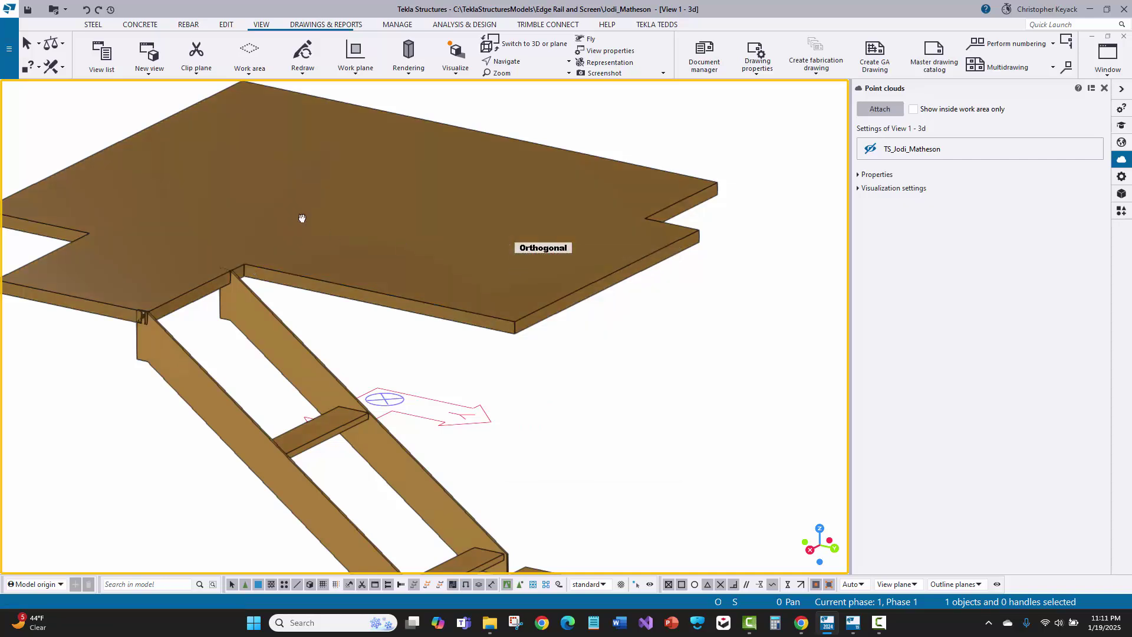
Open the named view RAIL ELEVATION STAIR INSIDE
middle_drag(374, 220, 472, 185)
click(93, 52)
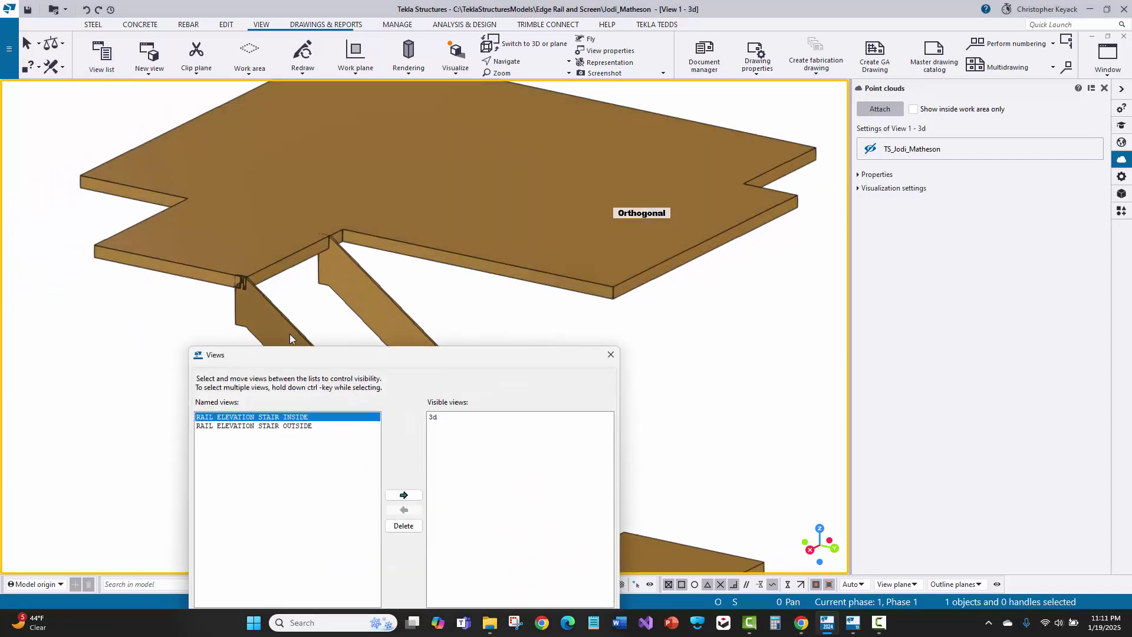
double_click(280, 419)
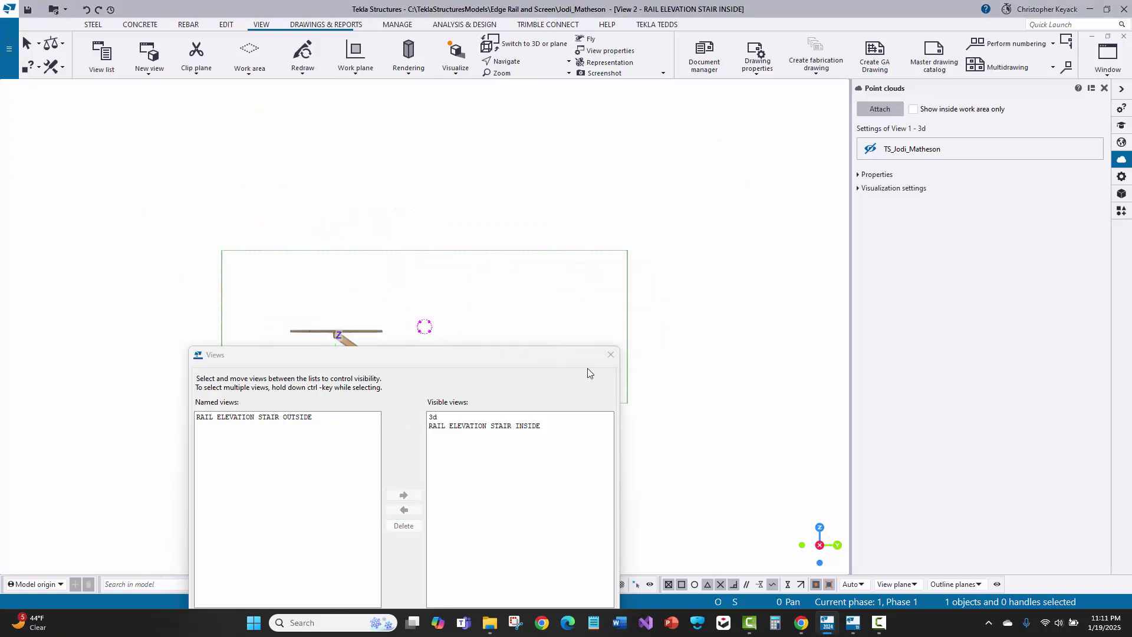
click(611, 354)
scroll(359, 348, up, 4)
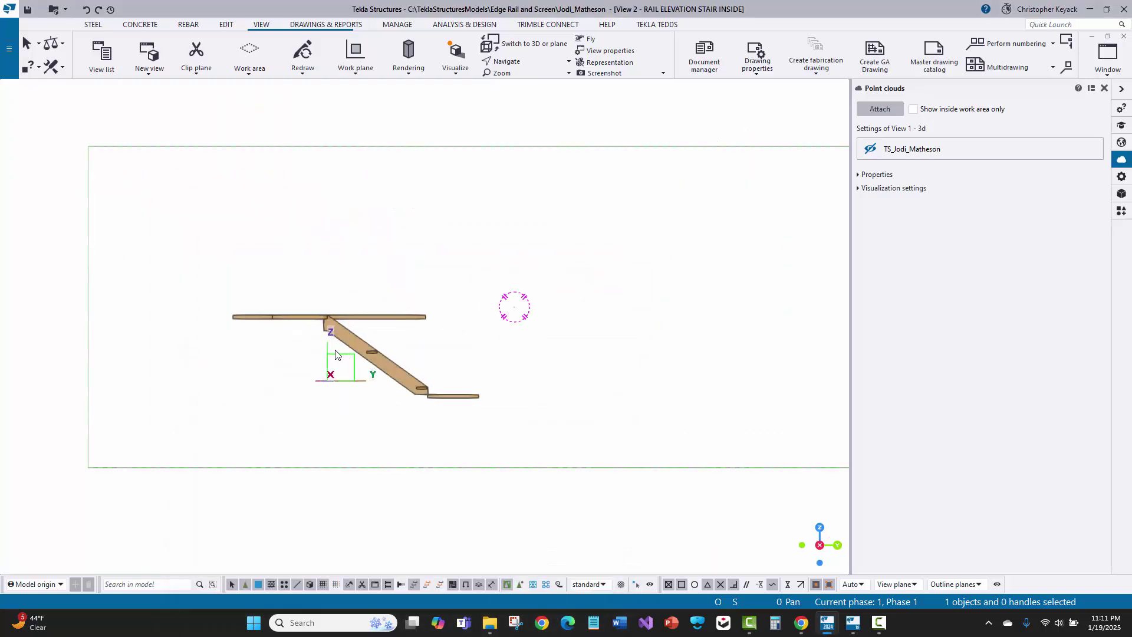
Check the upward and downward view depth in the stair elevation's view properties, leaving without changes
double_click(397, 260)
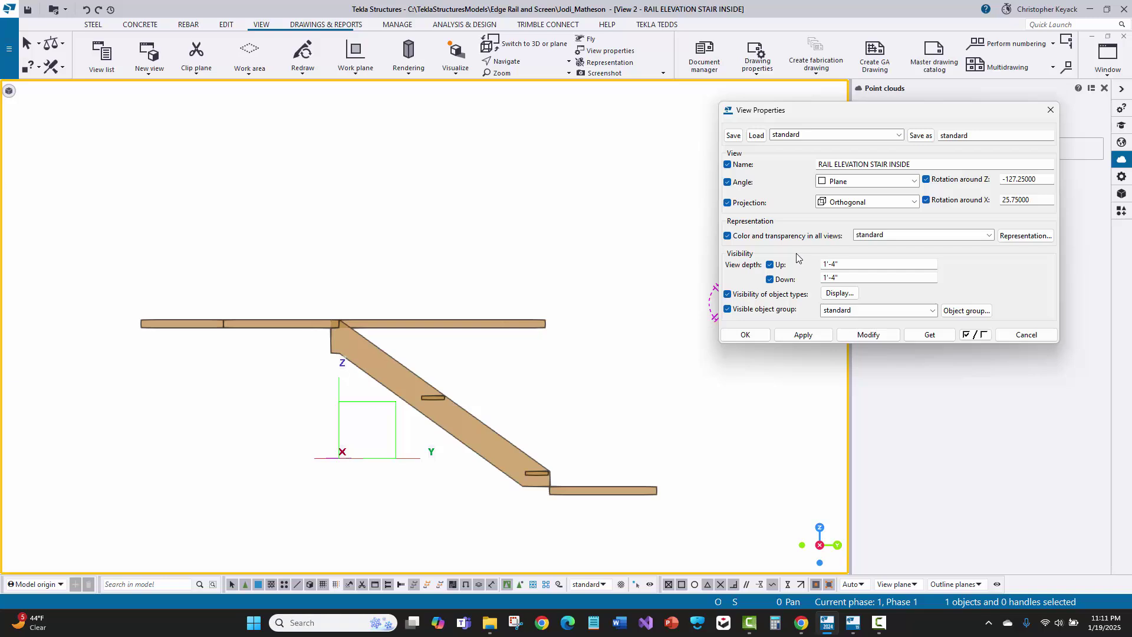
drag(848, 266, 785, 283)
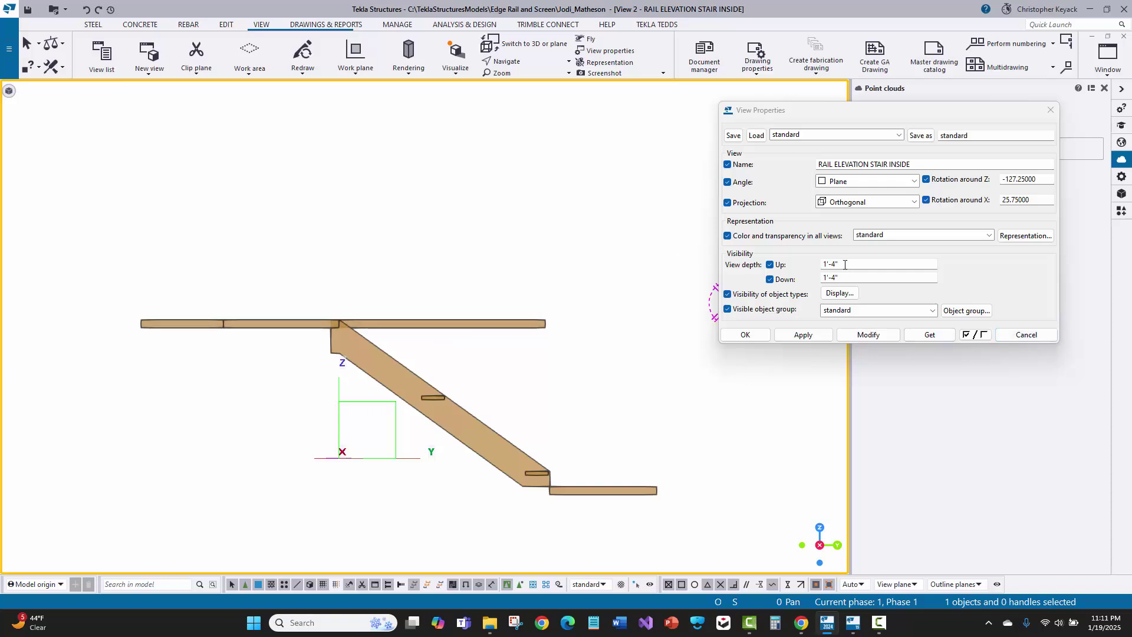
scroll(331, 302, up, 1)
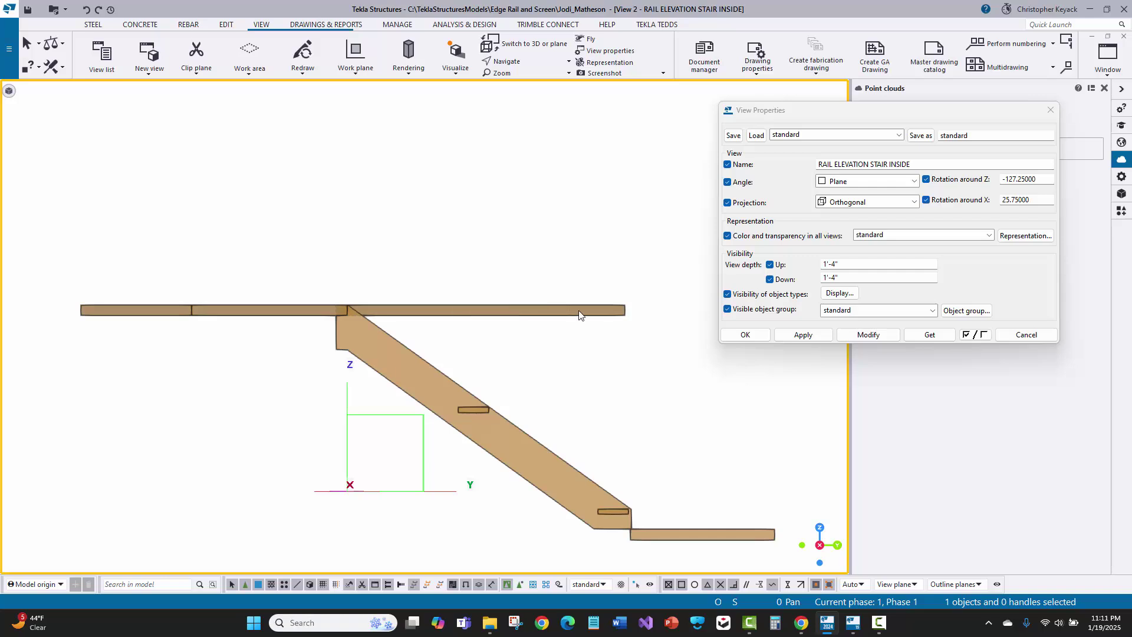
click(1026, 335)
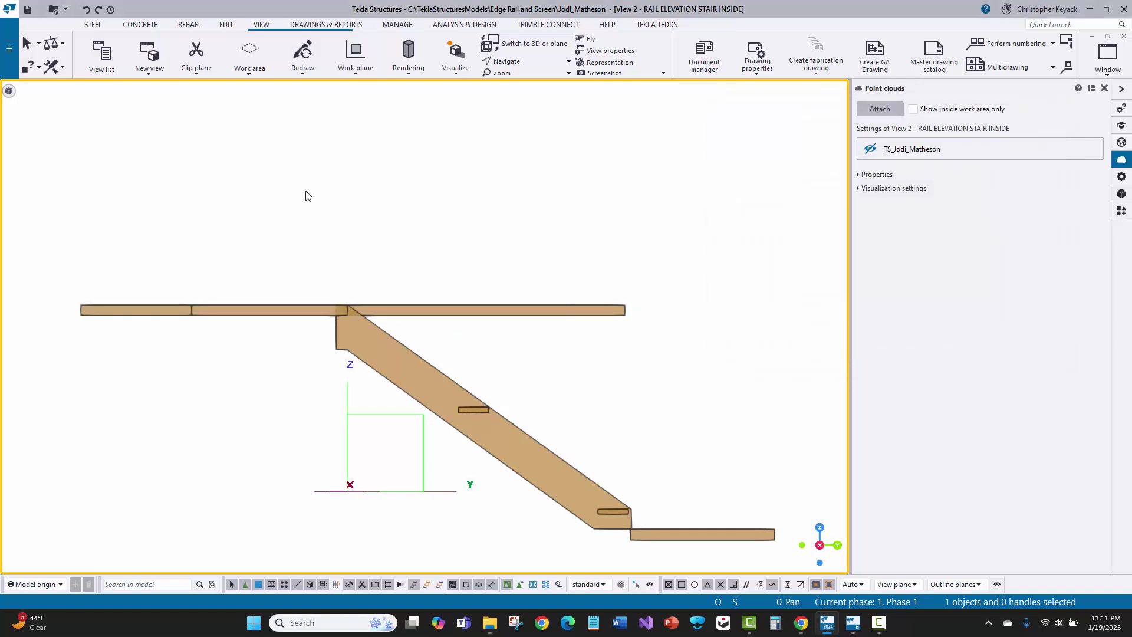
Start the Guardrail component from the EDGE & RAIL SCREEN group and show its stair rail parameters
click(1120, 215)
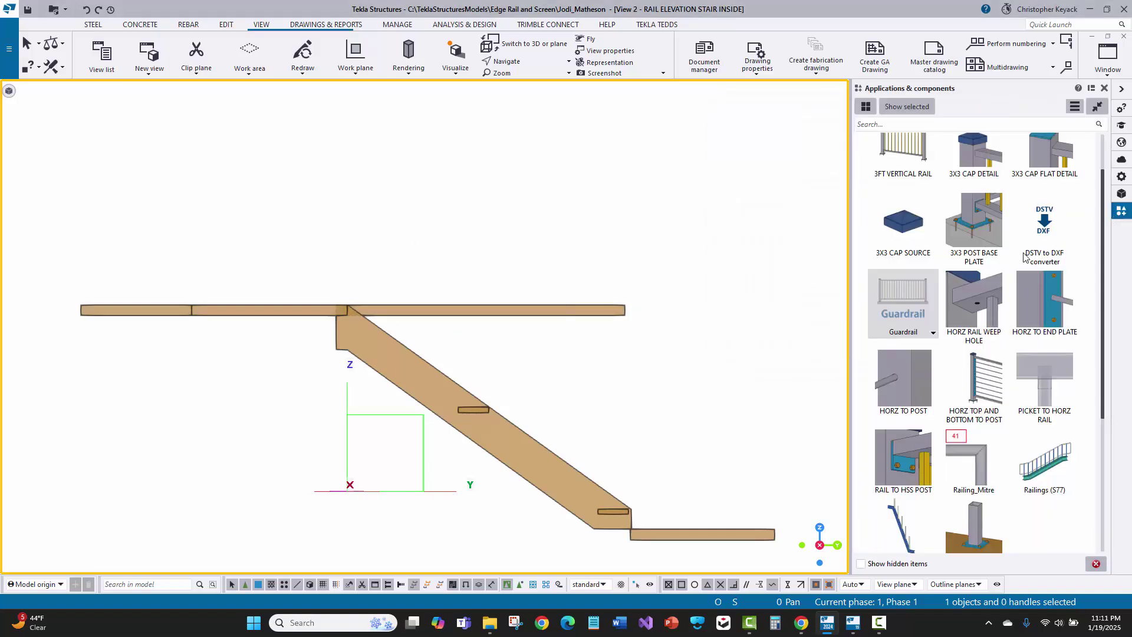
scroll(892, 165, up, 2)
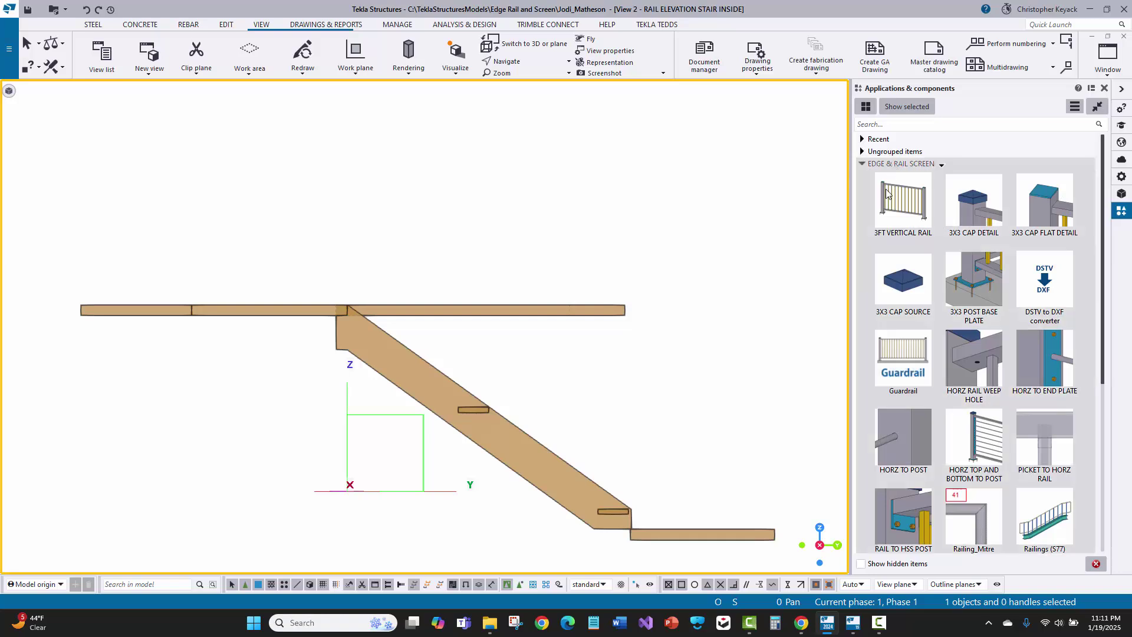
click(900, 348)
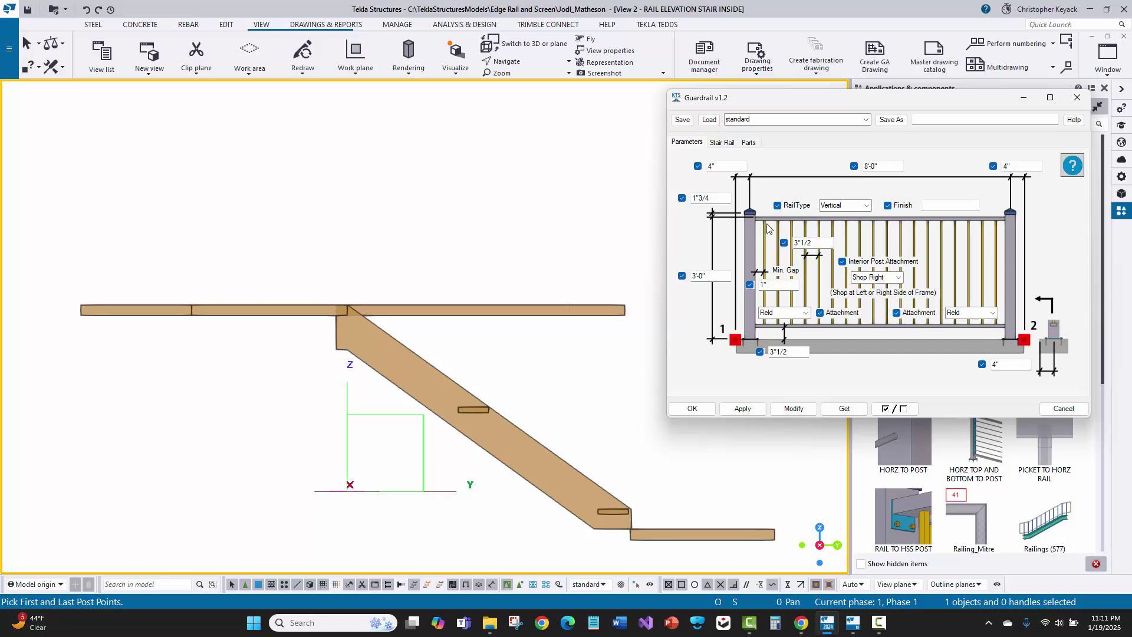
click(722, 143)
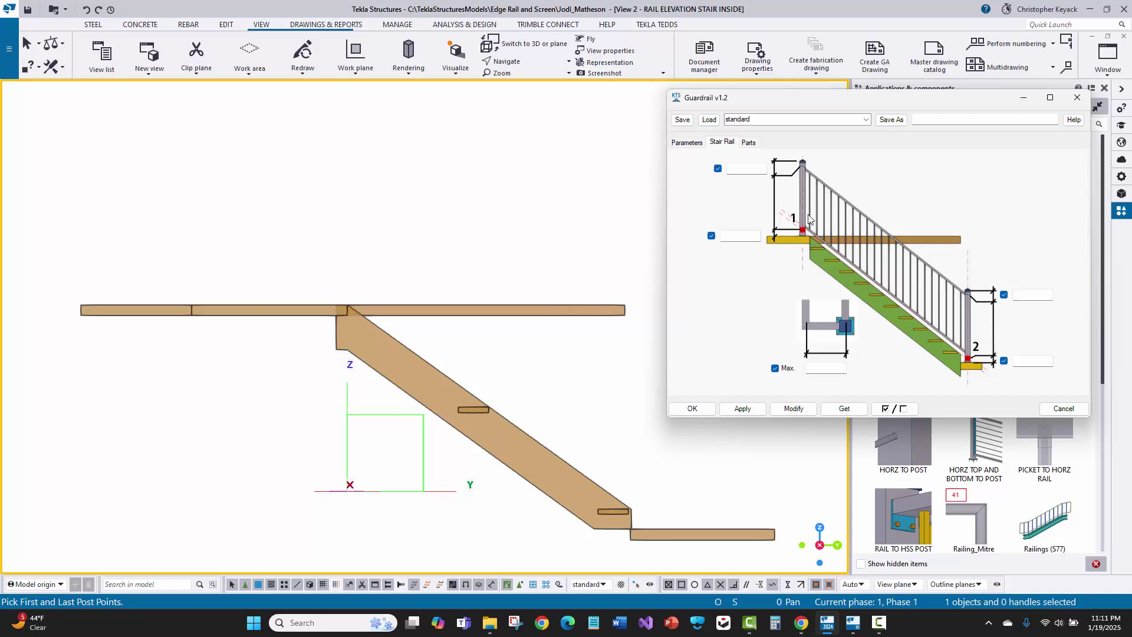
Place the guardrail from the stringer's upper end point to its lower front corner, without picking previous rail posts, and end the command
scroll(350, 310, up, 5)
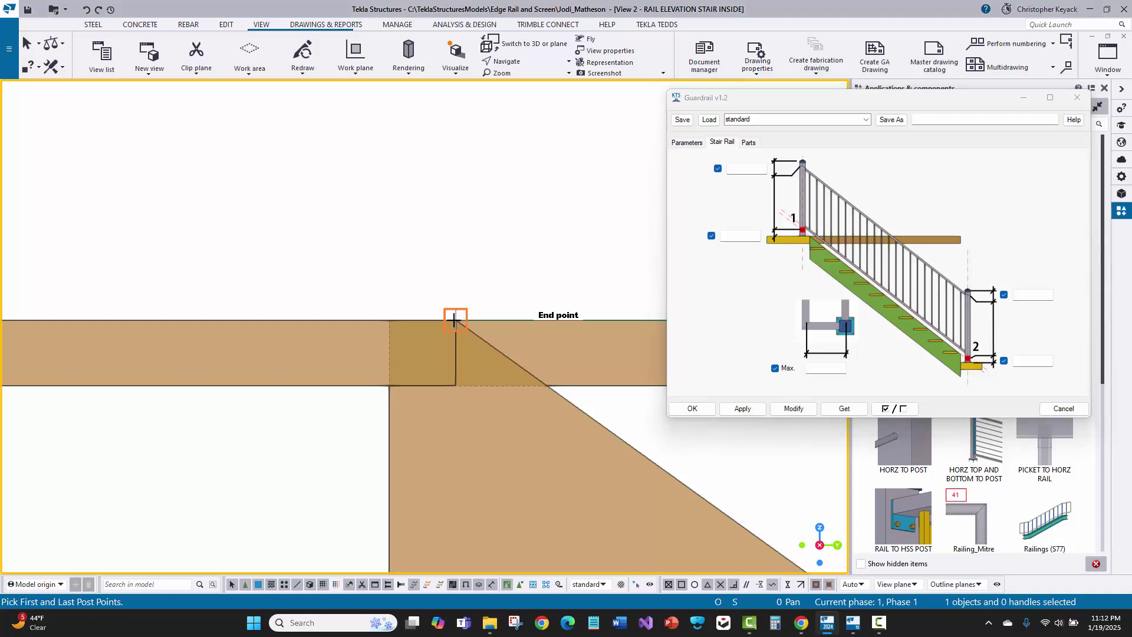
click(454, 319)
scroll(354, 312, down, 8)
scroll(552, 439, up, 4)
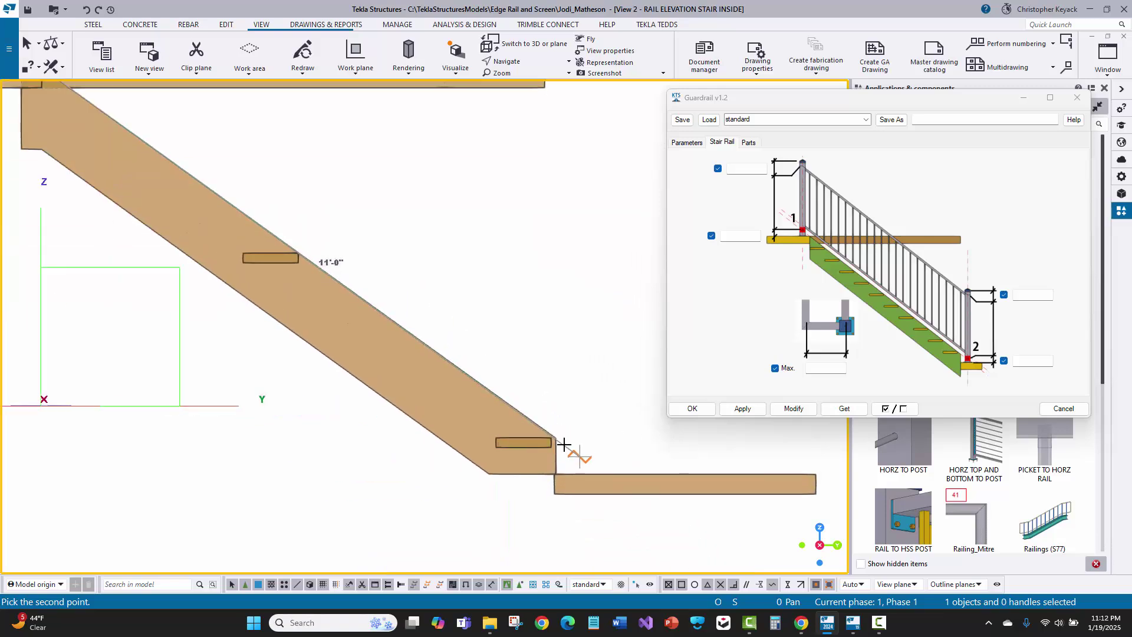
click(543, 431)
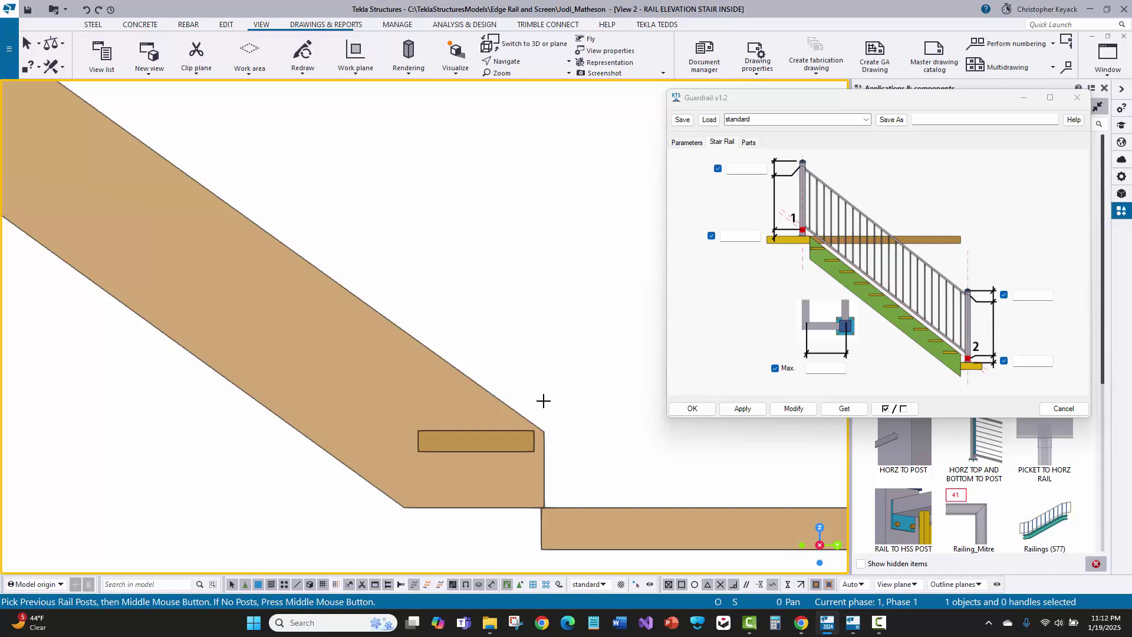
scroll(543, 401, down, 4)
scroll(450, 384, down, 2)
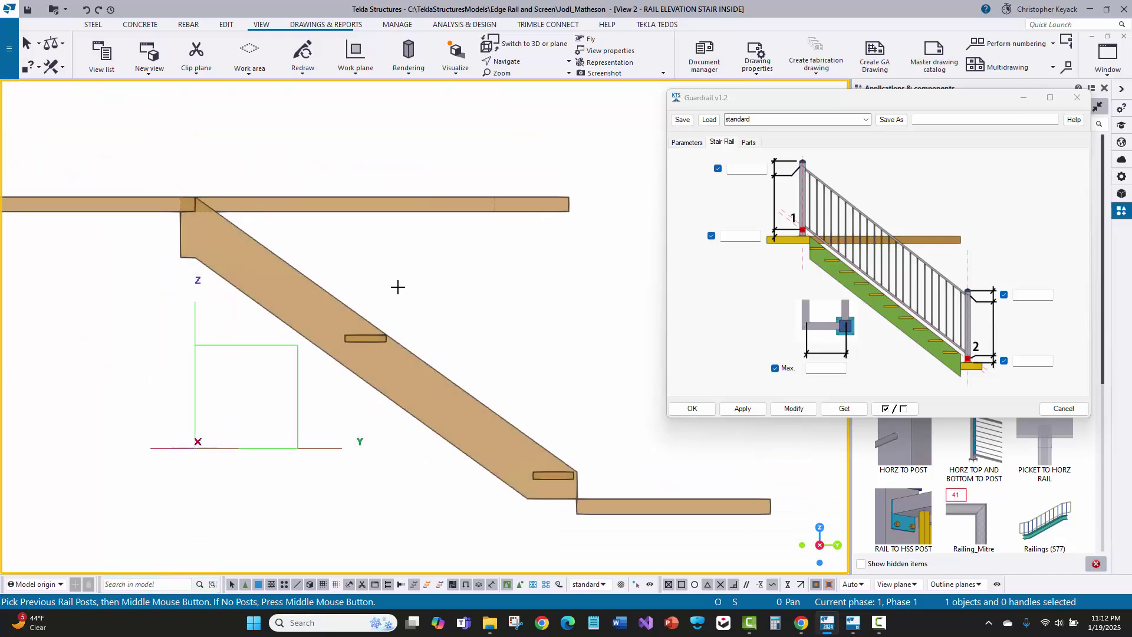
middle_drag(398, 287, 411, 318)
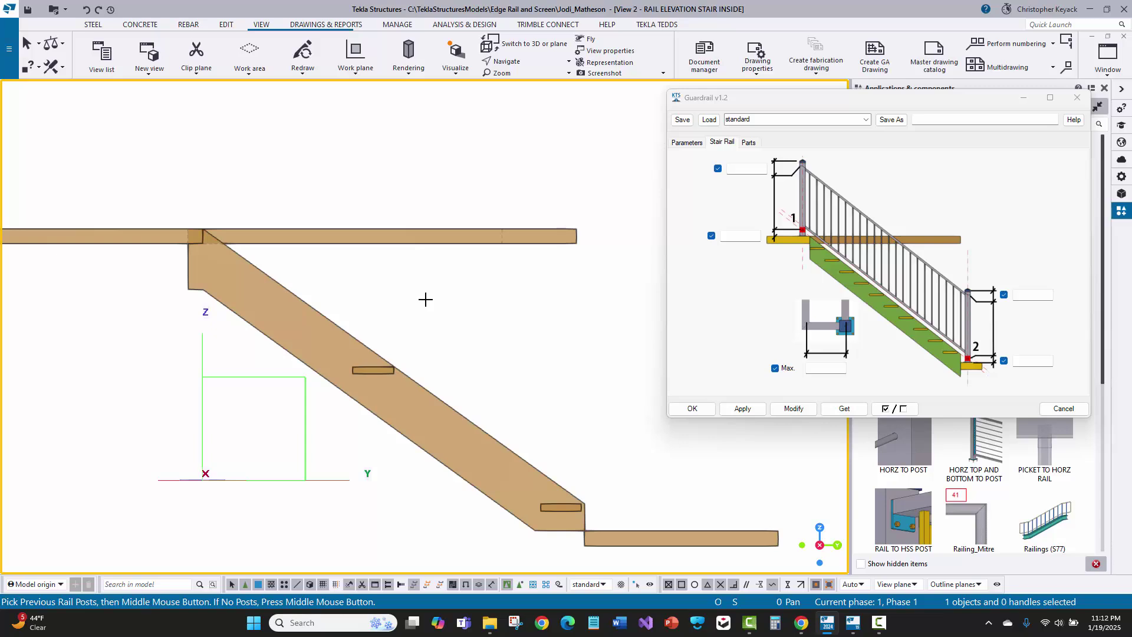
middle_click(426, 299)
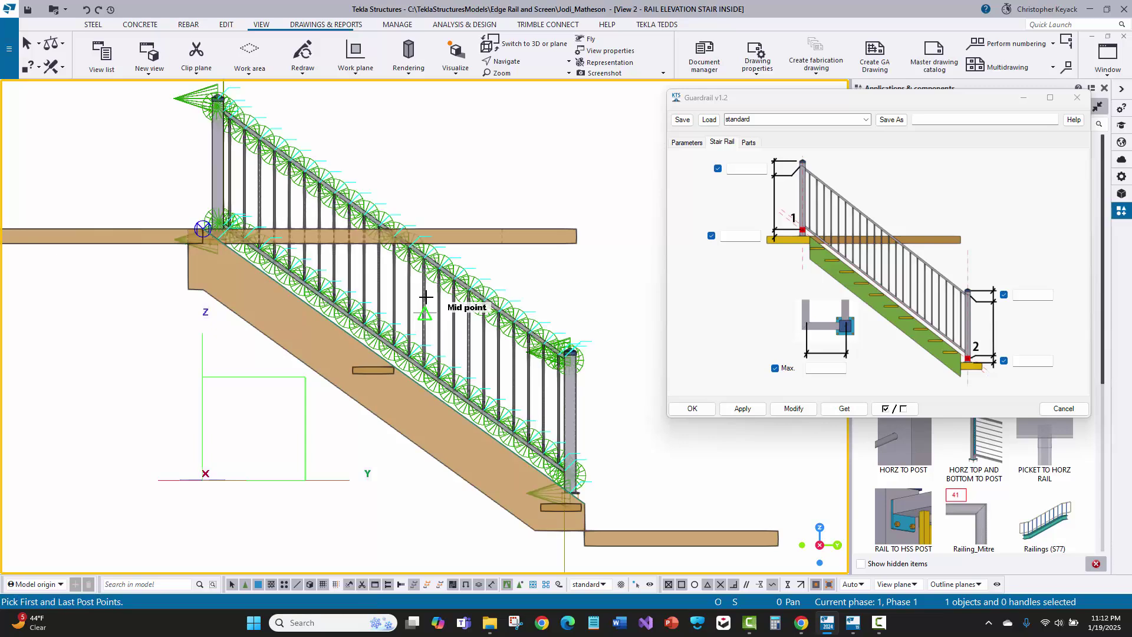
right_click(470, 136)
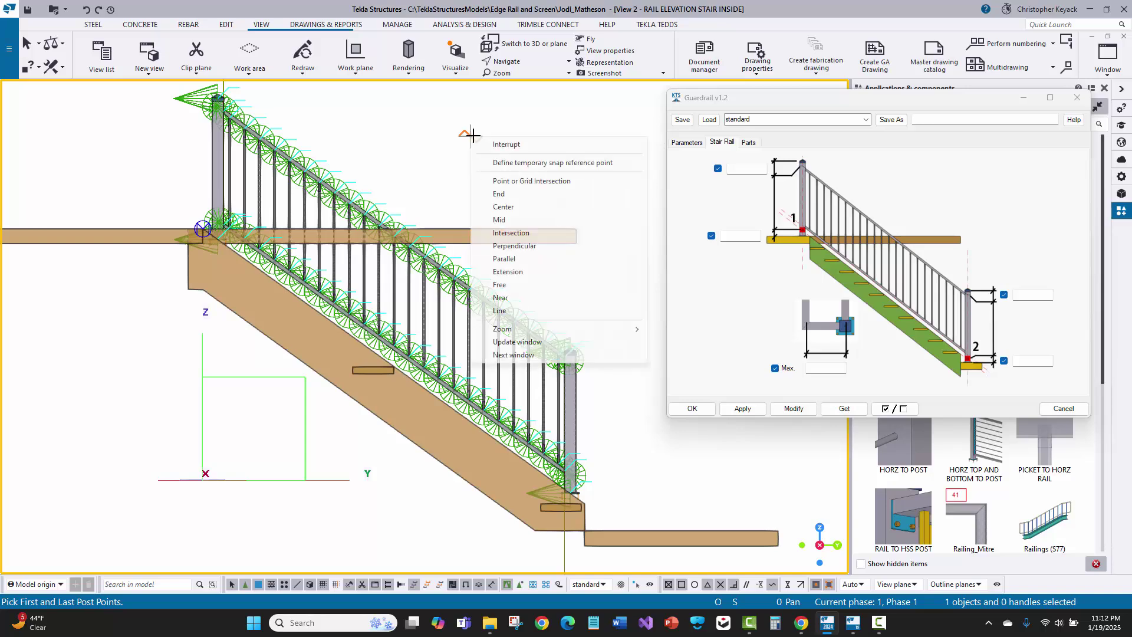
click(488, 144)
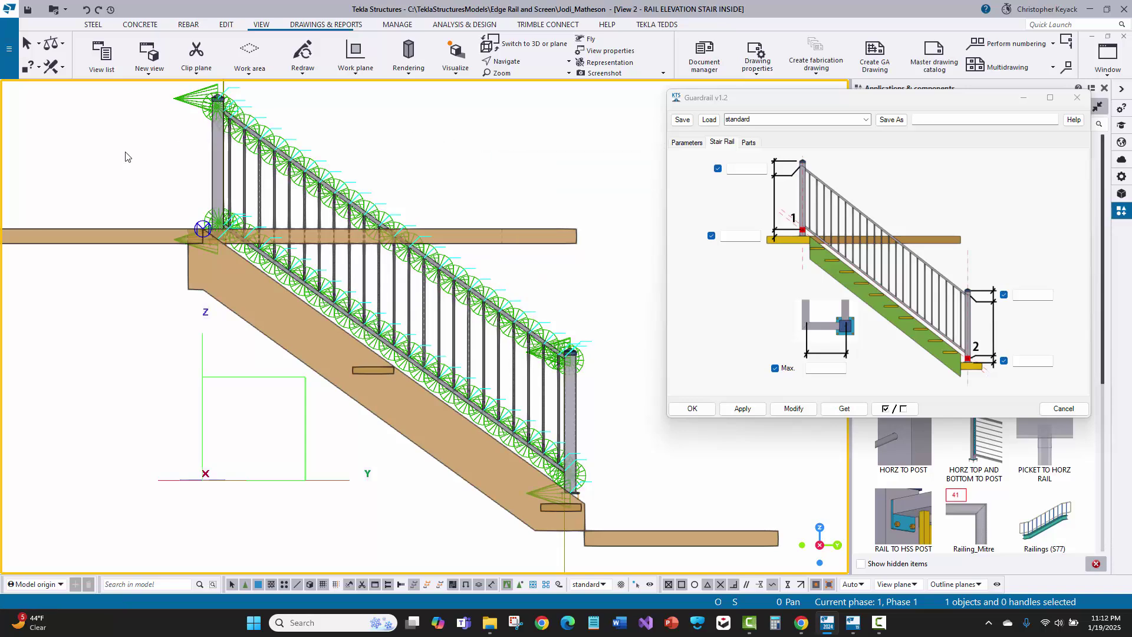
Set the guardrail's first post offset to -4" and modify the placed railing
scroll(177, 212, up, 5)
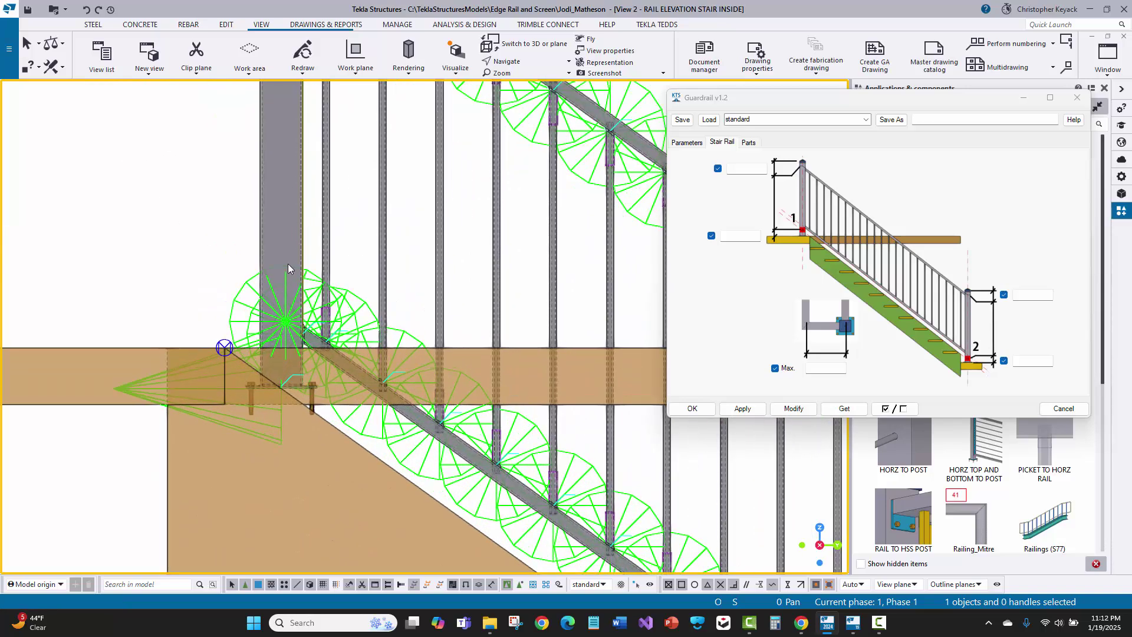
click(697, 143)
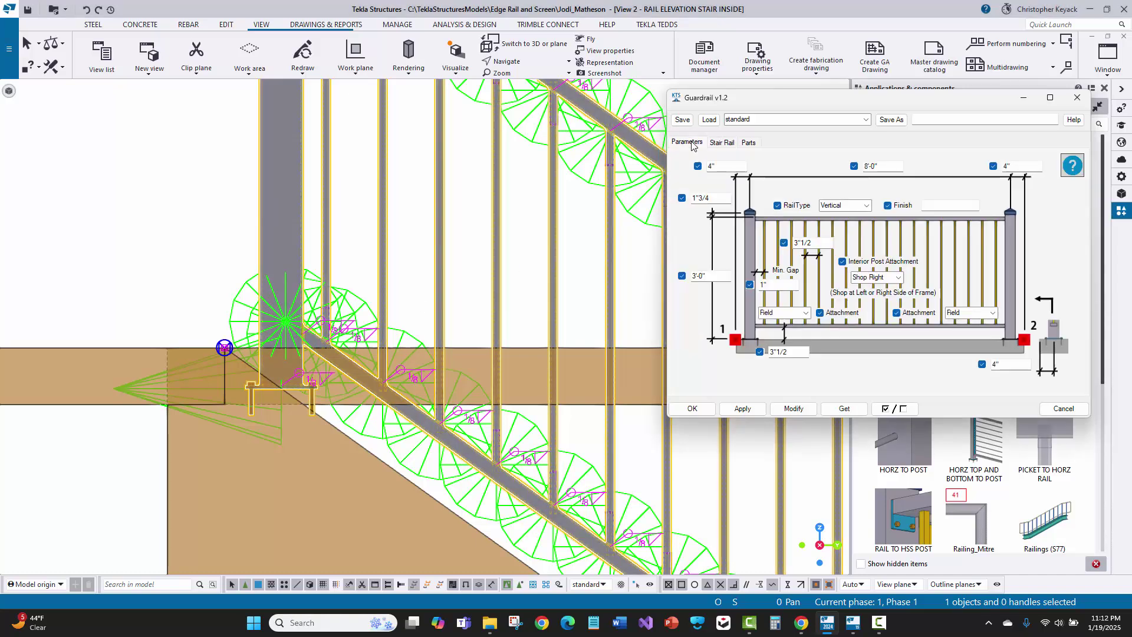
click(710, 166)
text(-)
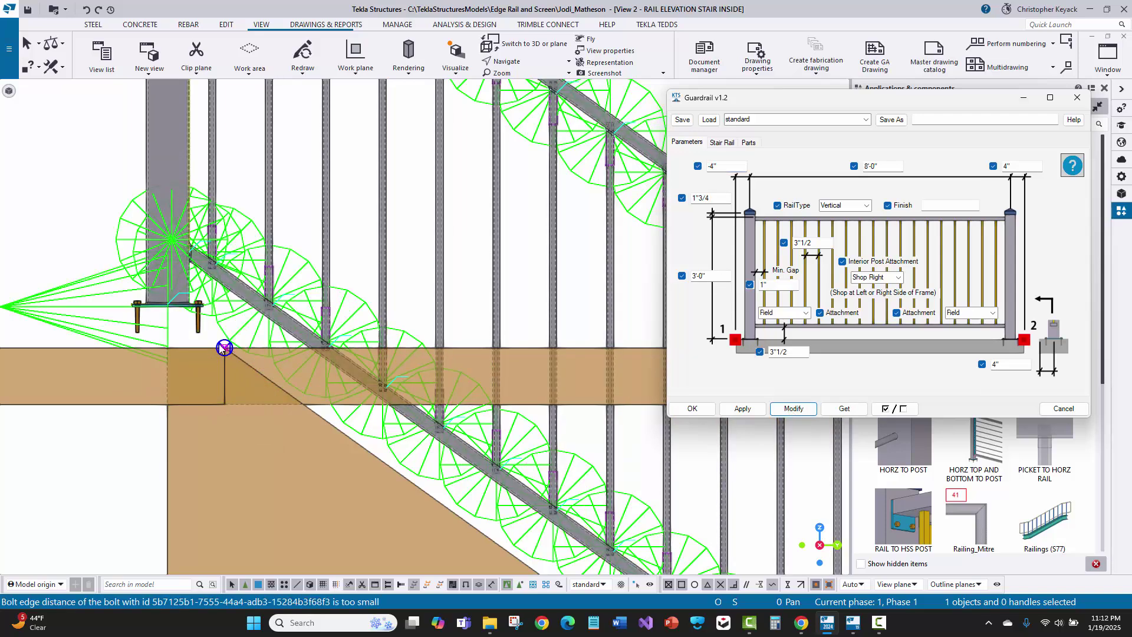
Set the guardrail's last post offset to -4" at the foot of the stair and apply it to the railing
scroll(221, 347, down, 4)
middle_drag(406, 308, 247, 162)
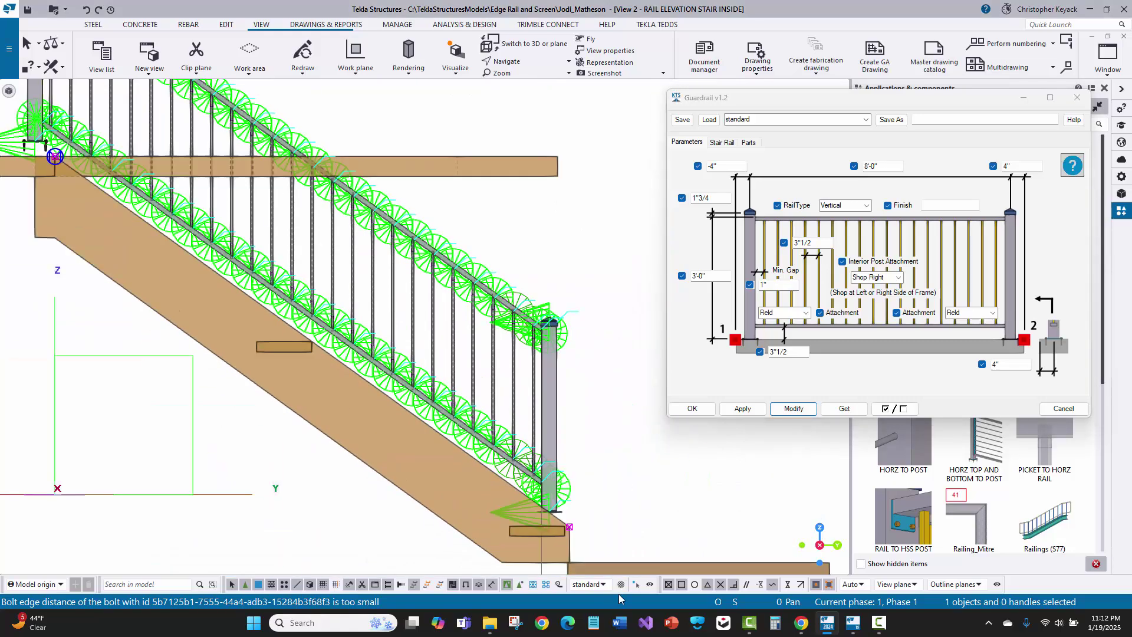
scroll(579, 543, up, 1)
middle_drag(579, 543, 531, 461)
scroll(530, 461, up, 1)
scroll(522, 410, up, 2)
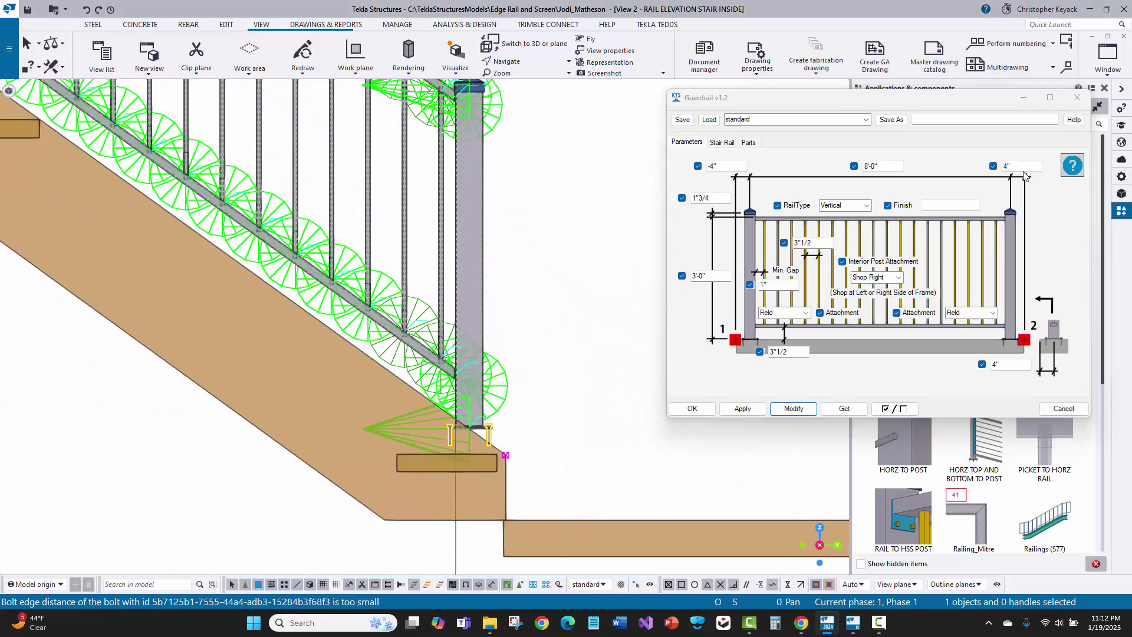
double_click(1005, 167)
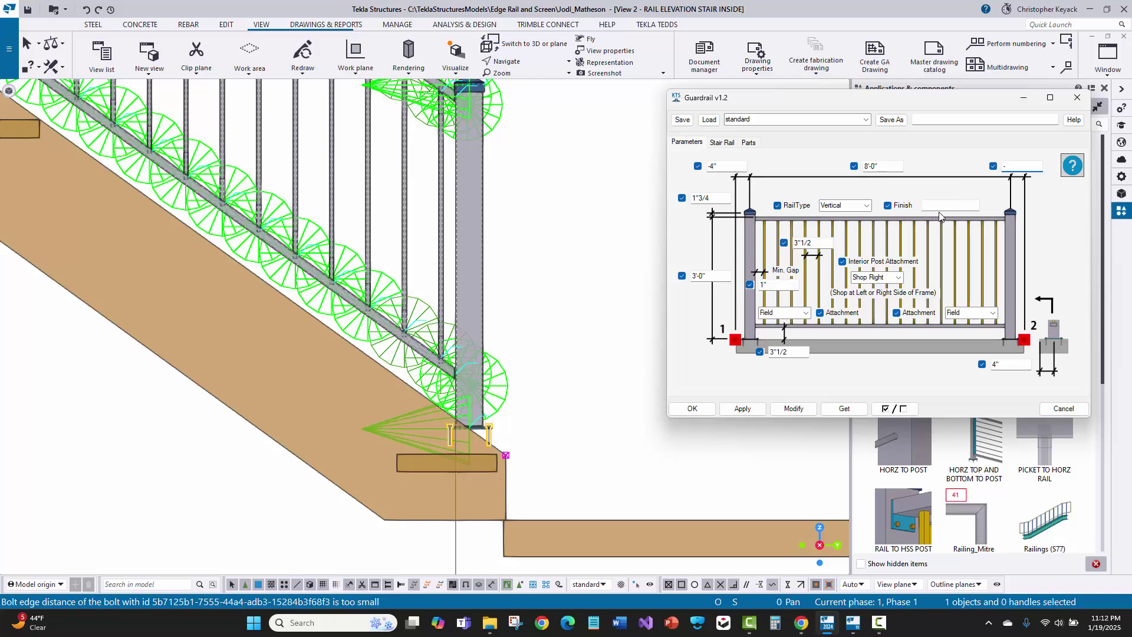
click(786, 408)
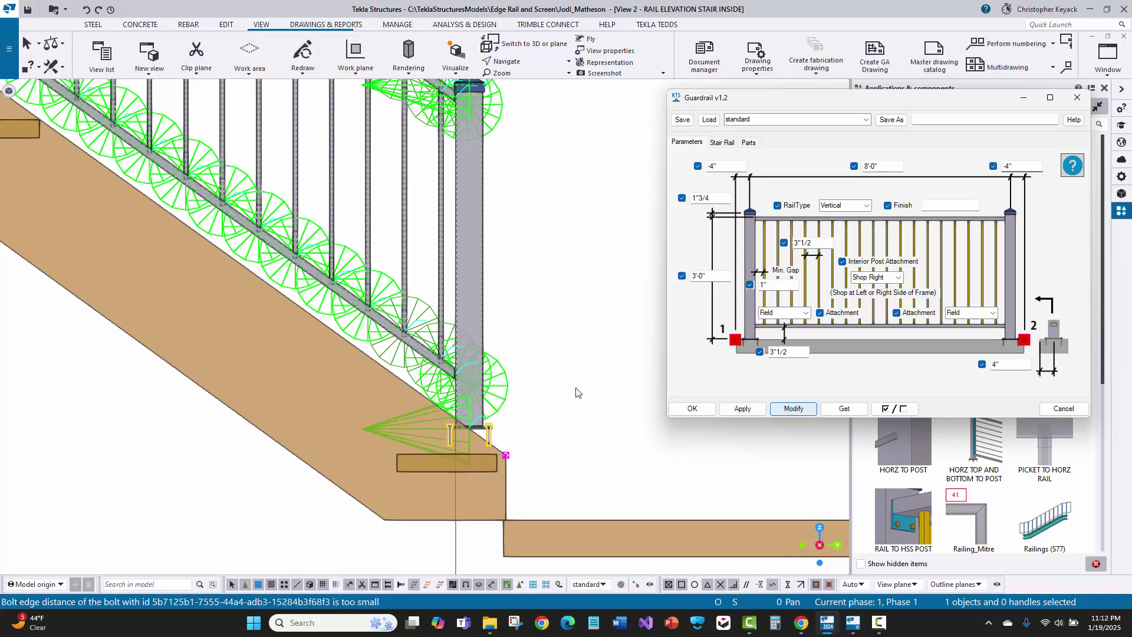
Set the clearance below the guardrail's bottom rail to 2" and modify the railing
scroll(493, 424, up, 4)
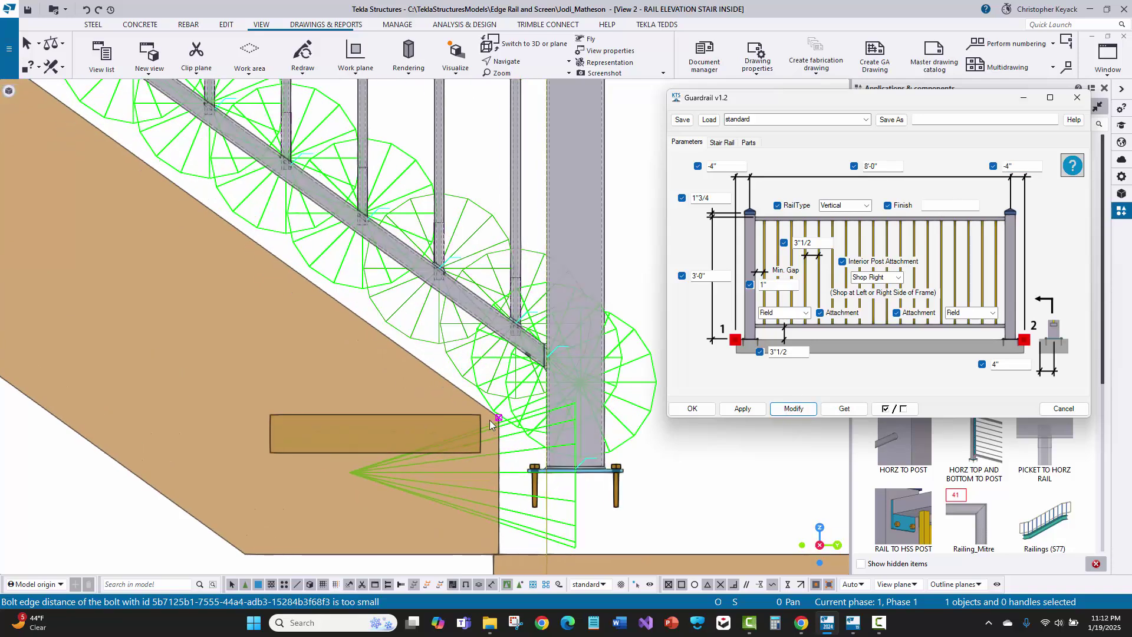
scroll(496, 420, up, 4)
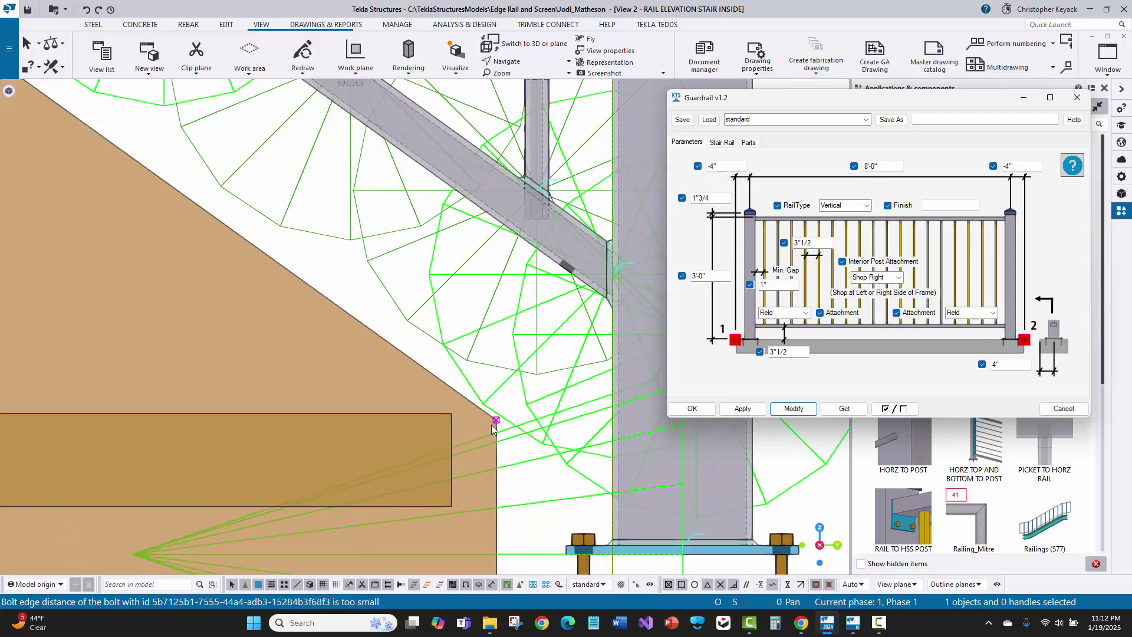
scroll(472, 415, down, 2)
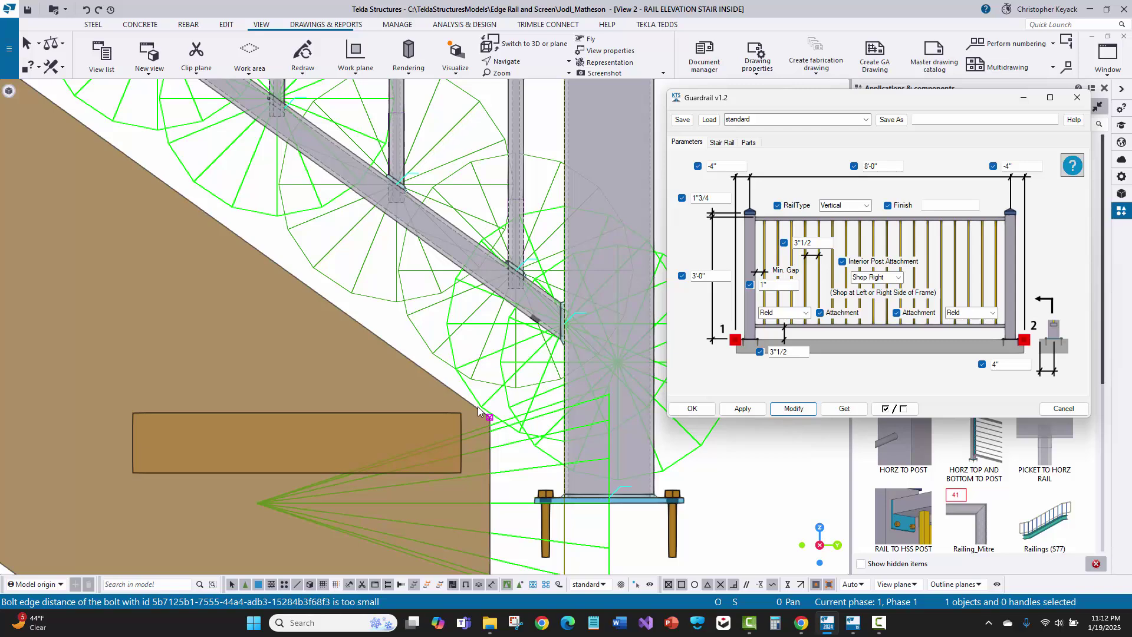
scroll(457, 410, up, 2)
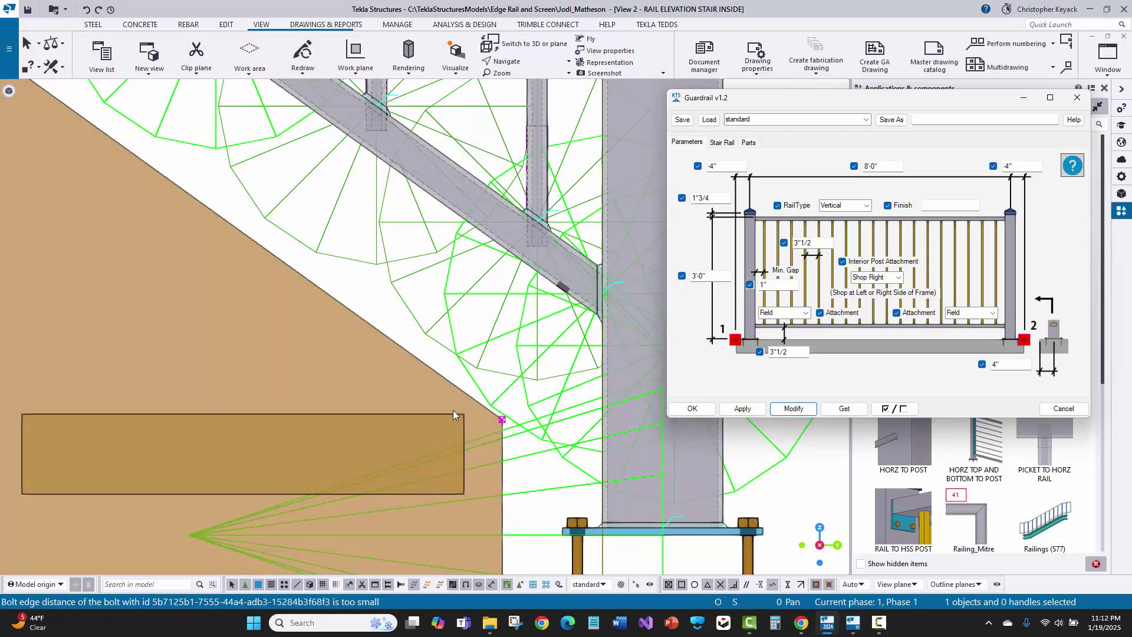
click(790, 353)
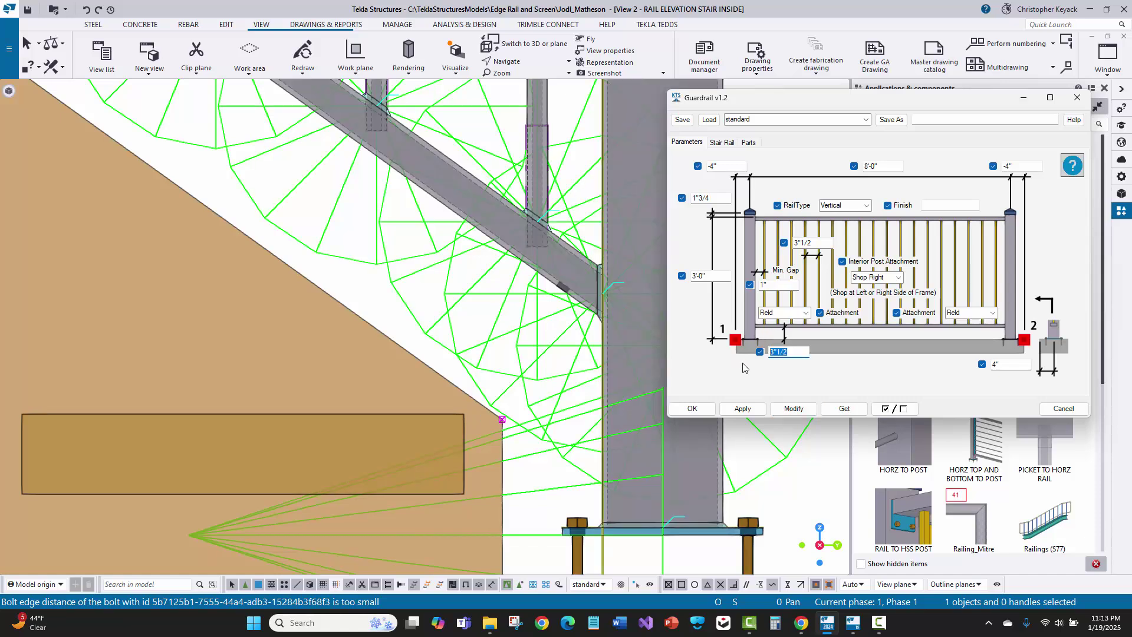
text(2)
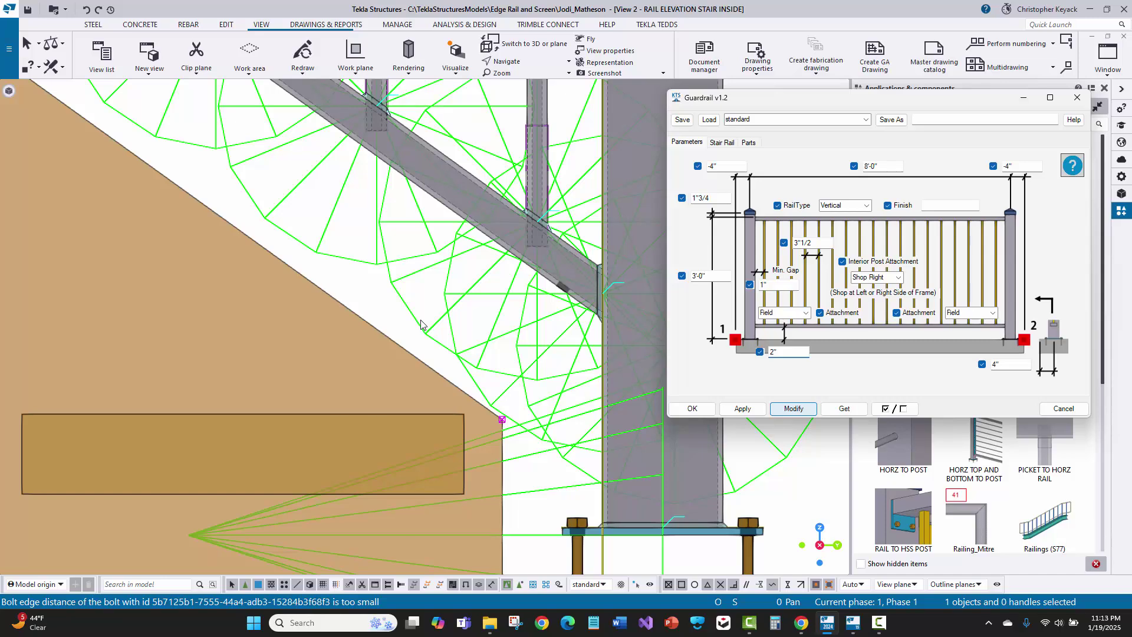
Measure the perpendicular gap between the underside of the bottom rail and the stringer's sloped top edge
scroll(495, 411, up, 1)
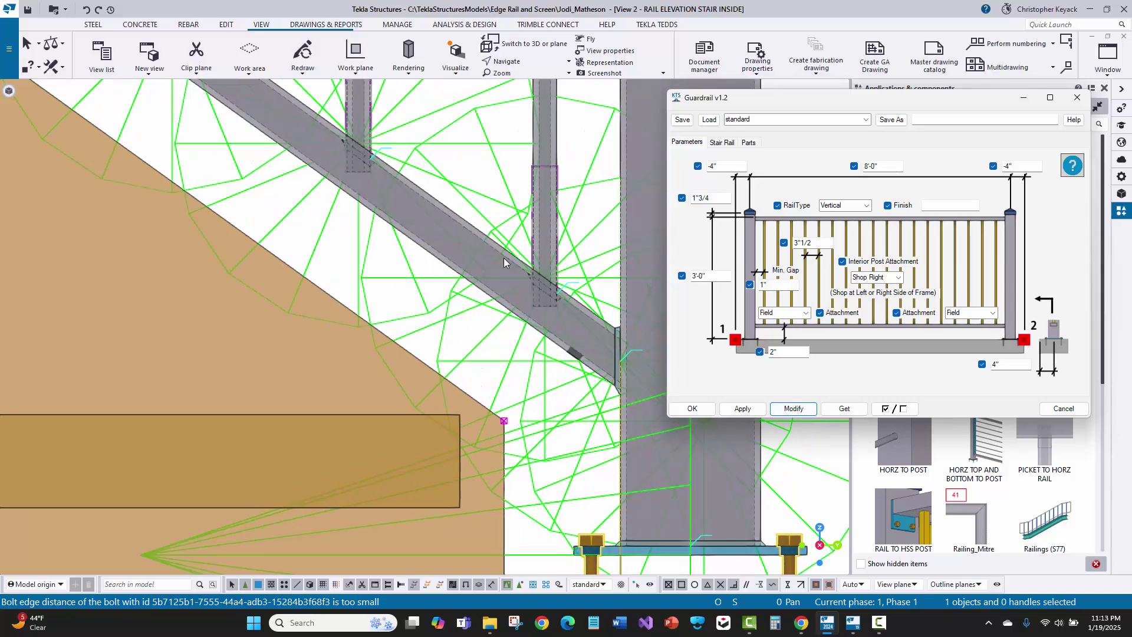
click(228, 26)
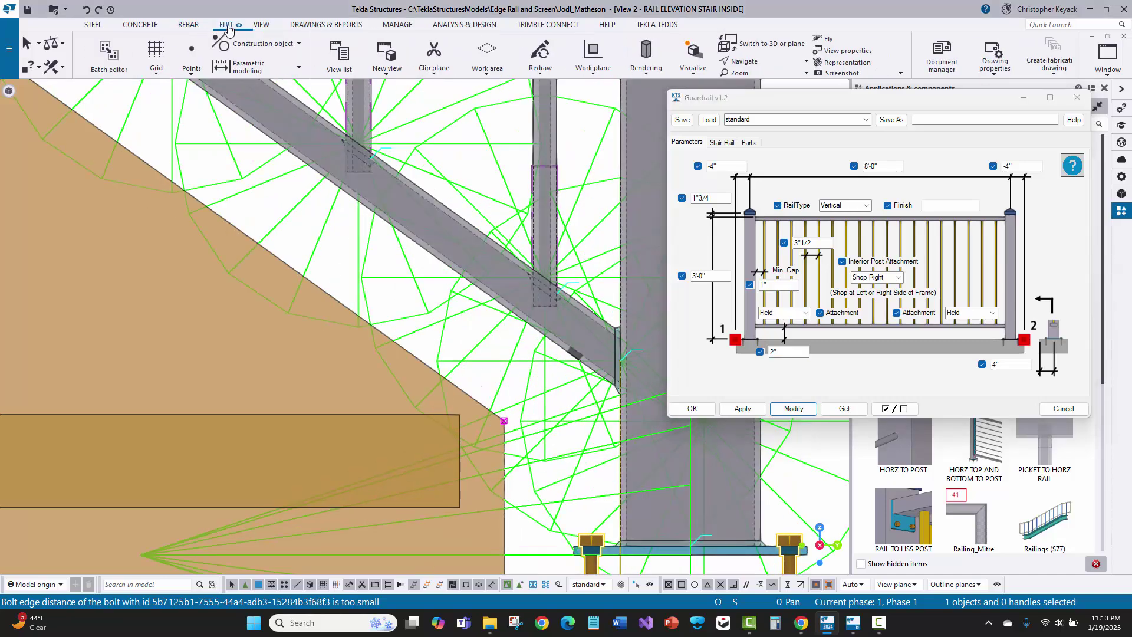
click(573, 53)
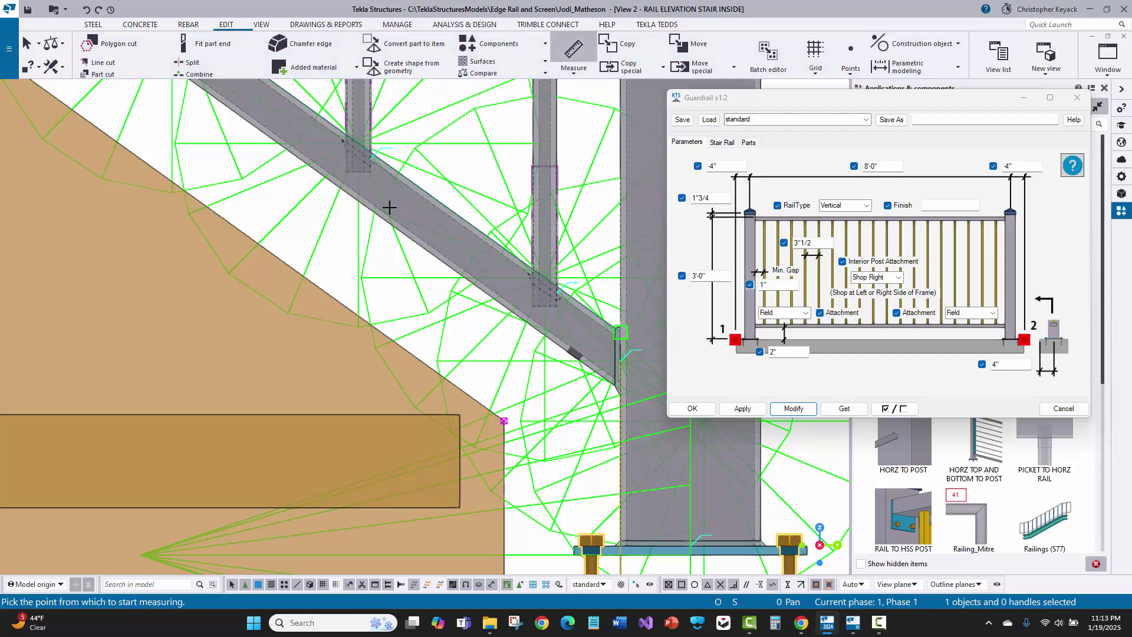
scroll(416, 248, up, 3)
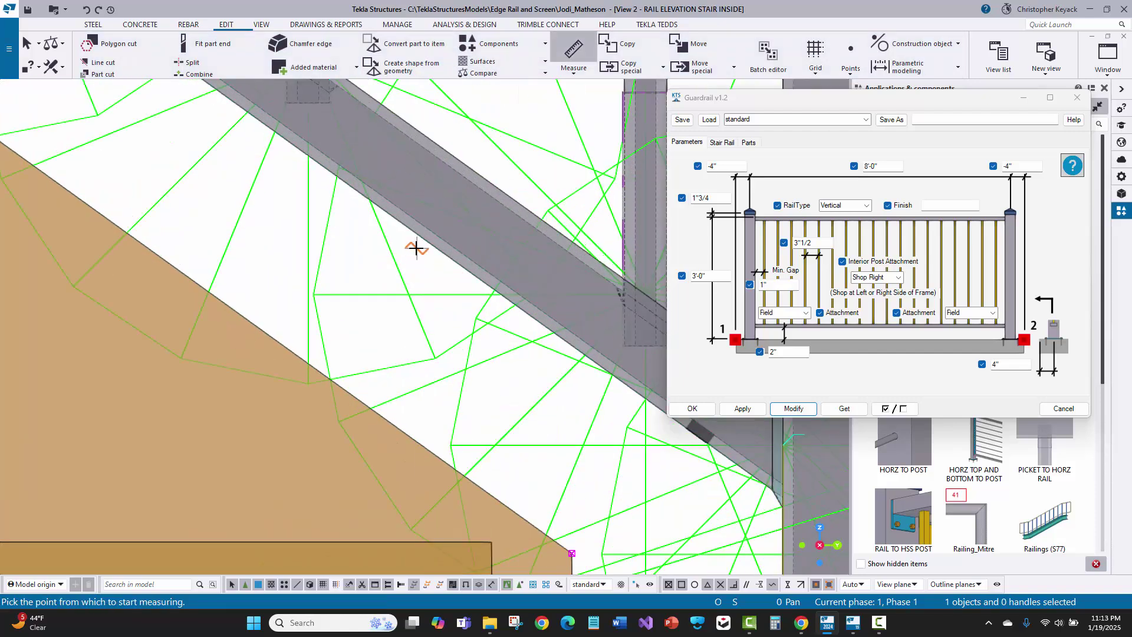
right_click(415, 248)
click(446, 408)
click(411, 231)
click(309, 363)
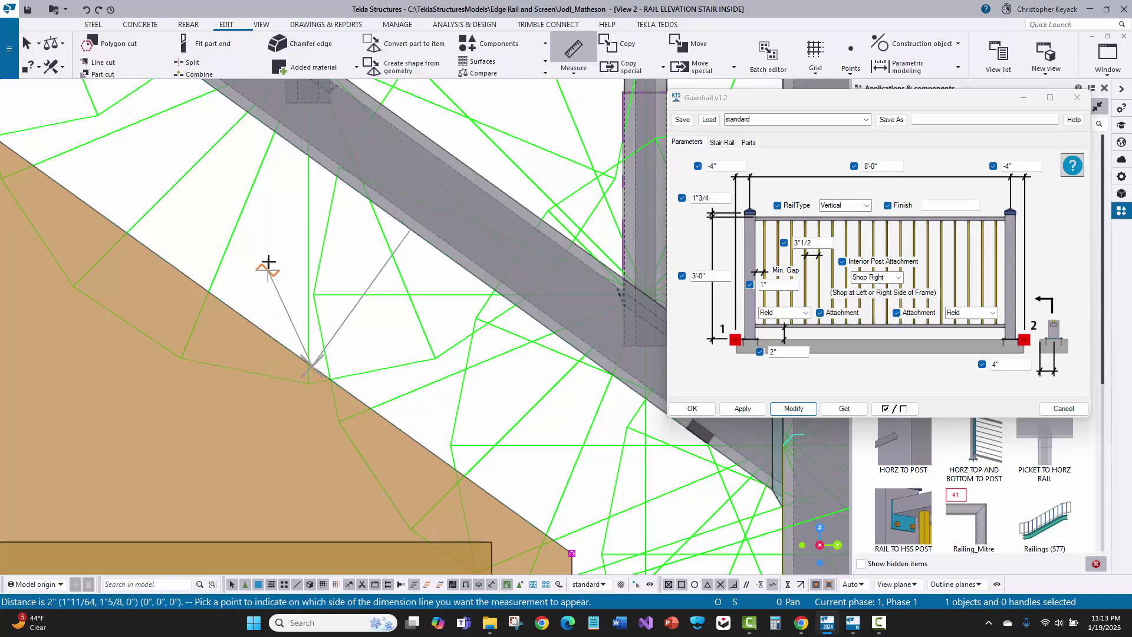
click(236, 315)
right_click(309, 298)
click(309, 298)
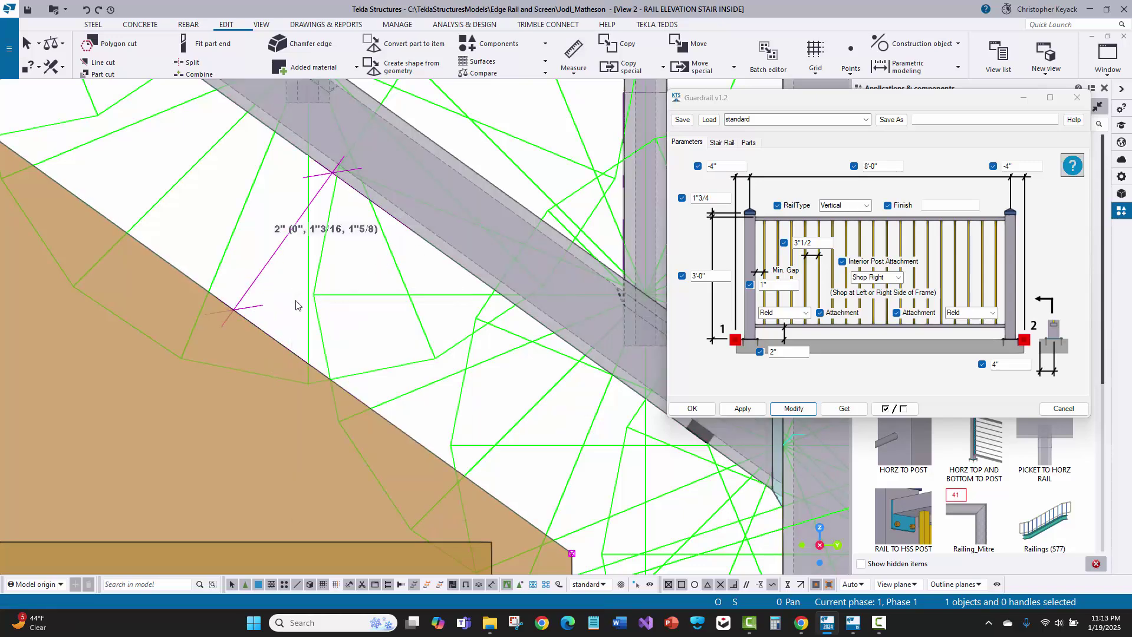
Redraw the view to clear the gap measurement
scroll(299, 307, down, 4)
right_click(563, 179)
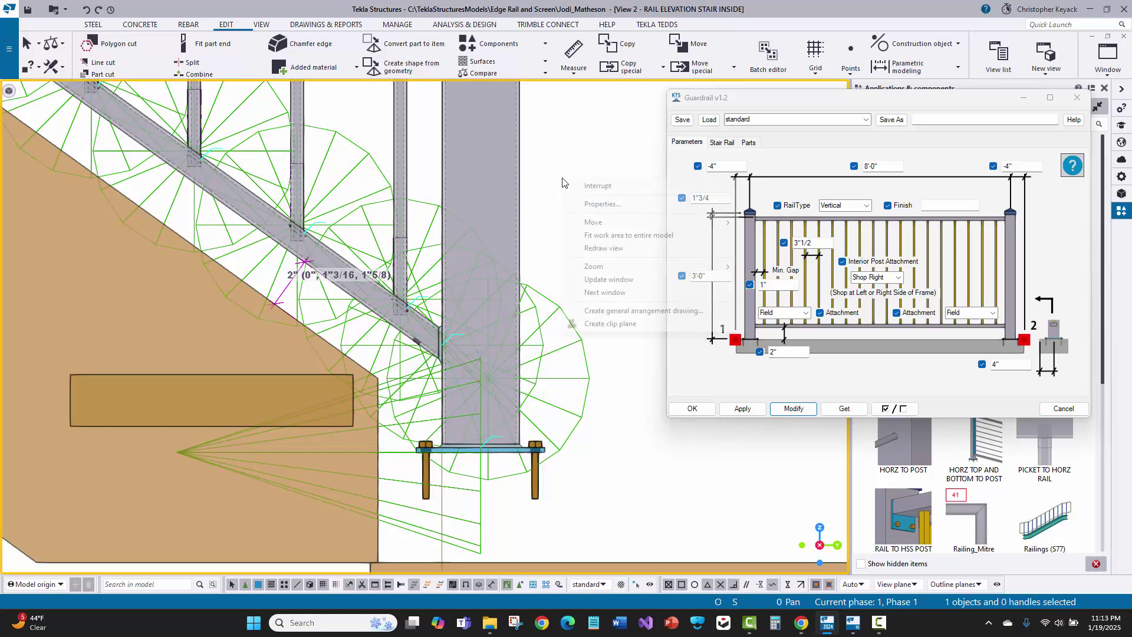
click(589, 250)
Measure the vertical distance from the lower post's base plate underside down to the top of the lower landing
middle_drag(439, 336, 446, 253)
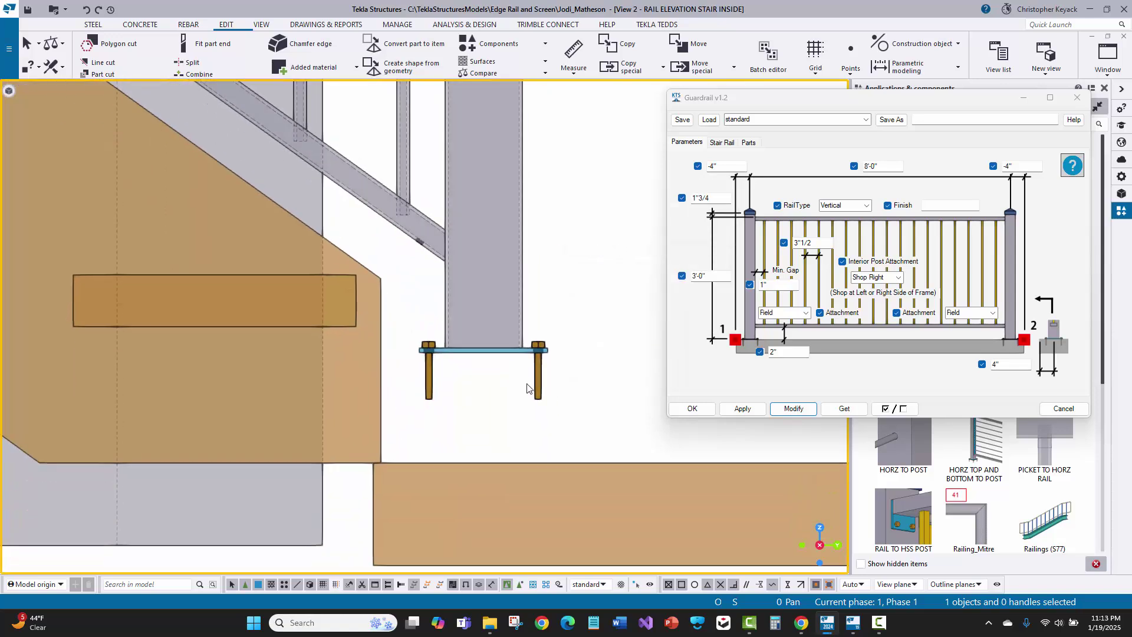
scroll(519, 383, up, 2)
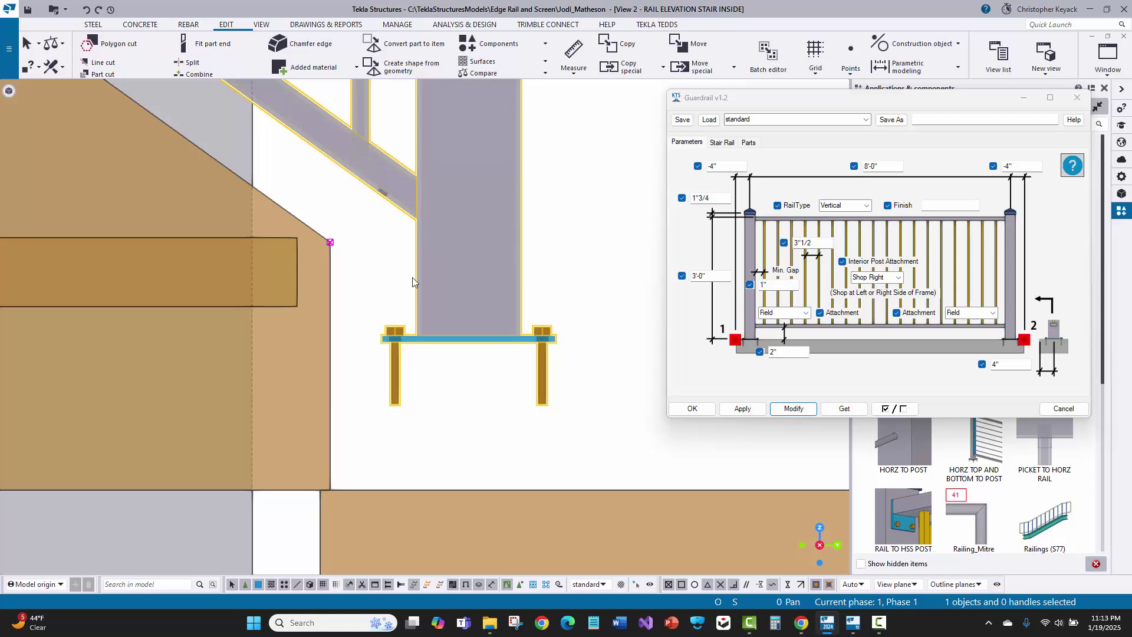
click(573, 53)
click(467, 338)
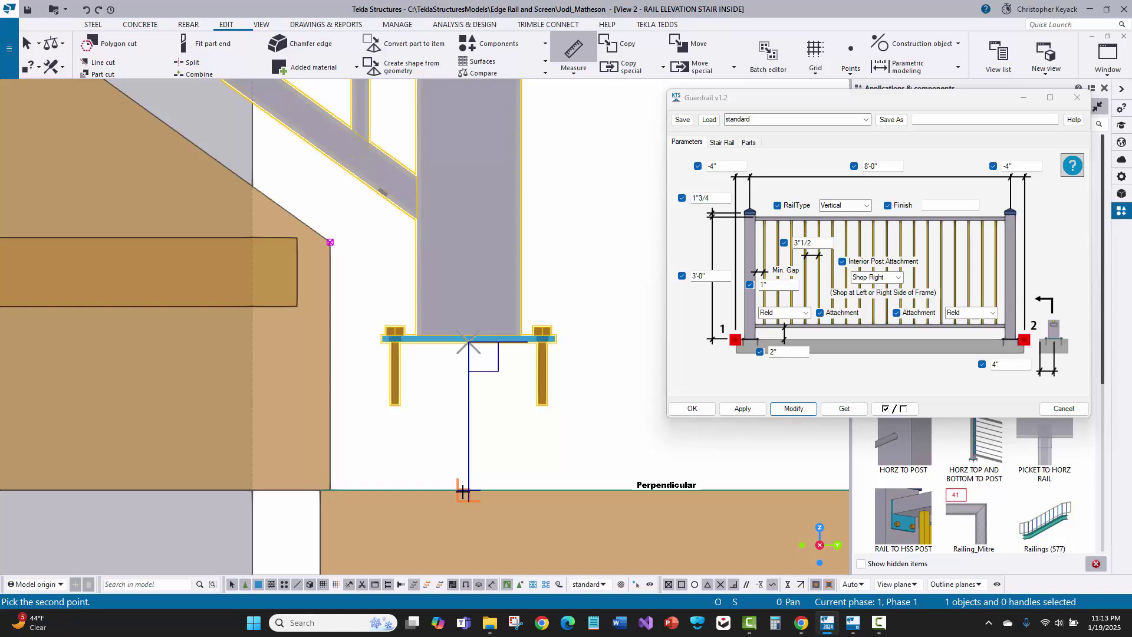
click(463, 490)
click(614, 437)
middle_drag(566, 259, 474, 247)
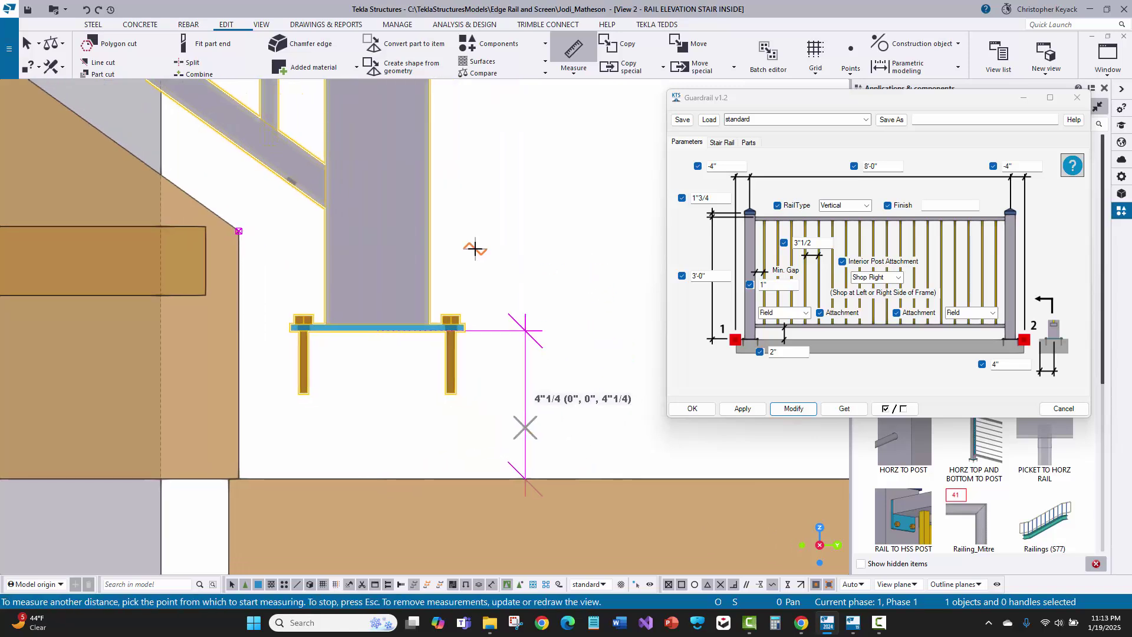
right_click(528, 214)
click(549, 223)
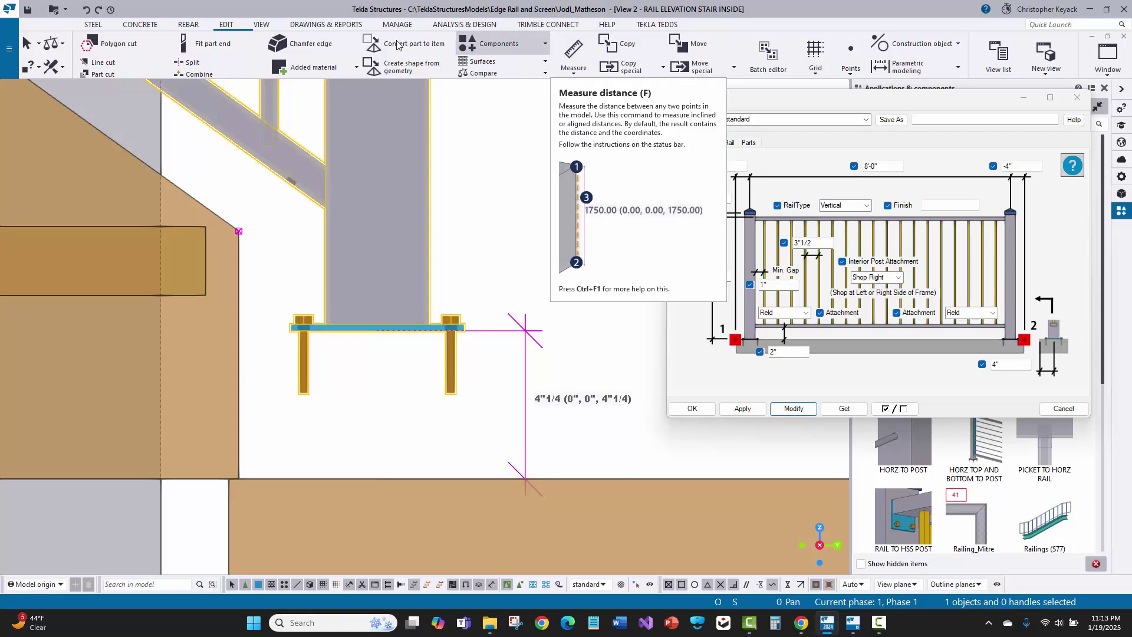
Repeat the height measurement from the midpoint of the lower base plate's underside to the landing, showing it beside the stringer
click(575, 59)
click(379, 360)
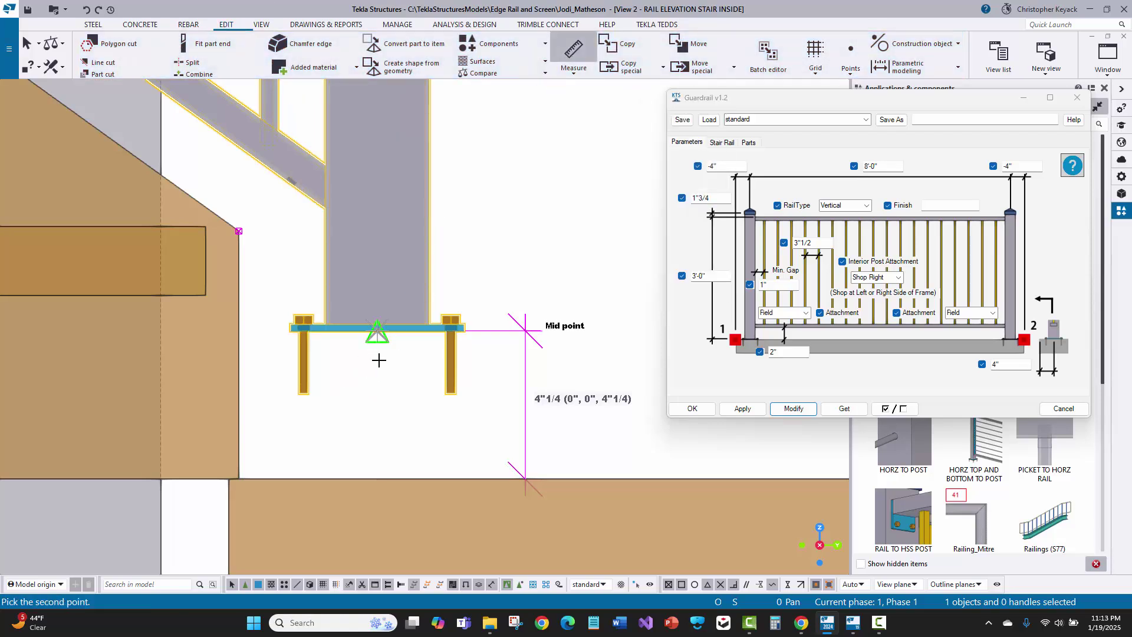
click(354, 477)
right_click(384, 396)
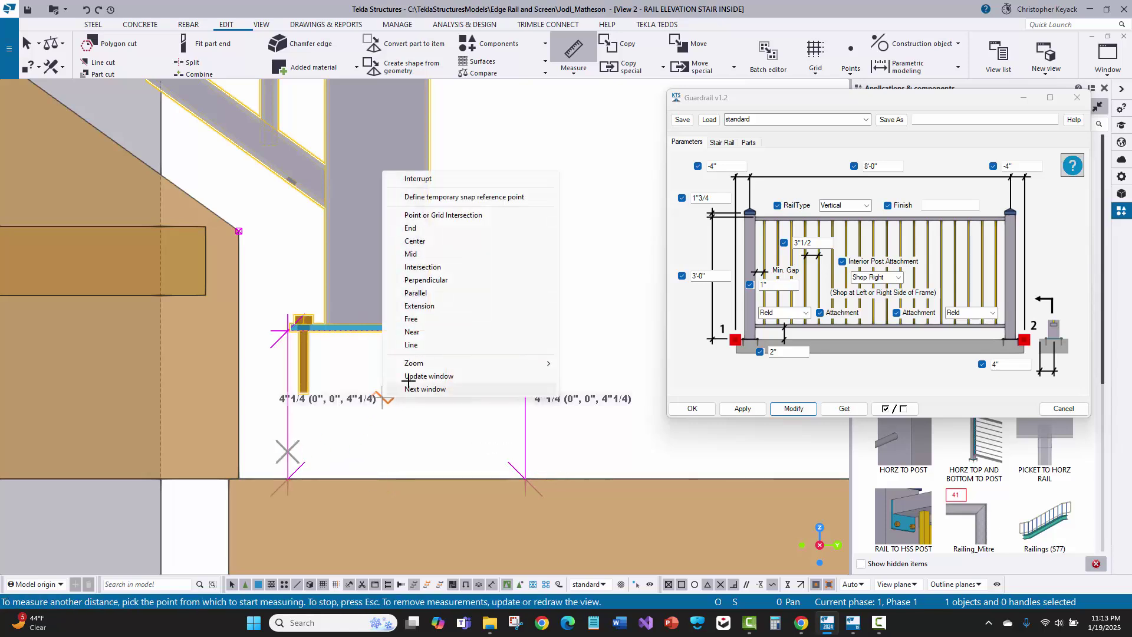
Set the lower post's bottom offset to 4"1/4 in the stair rail settings and modify the guardrail
click(412, 178)
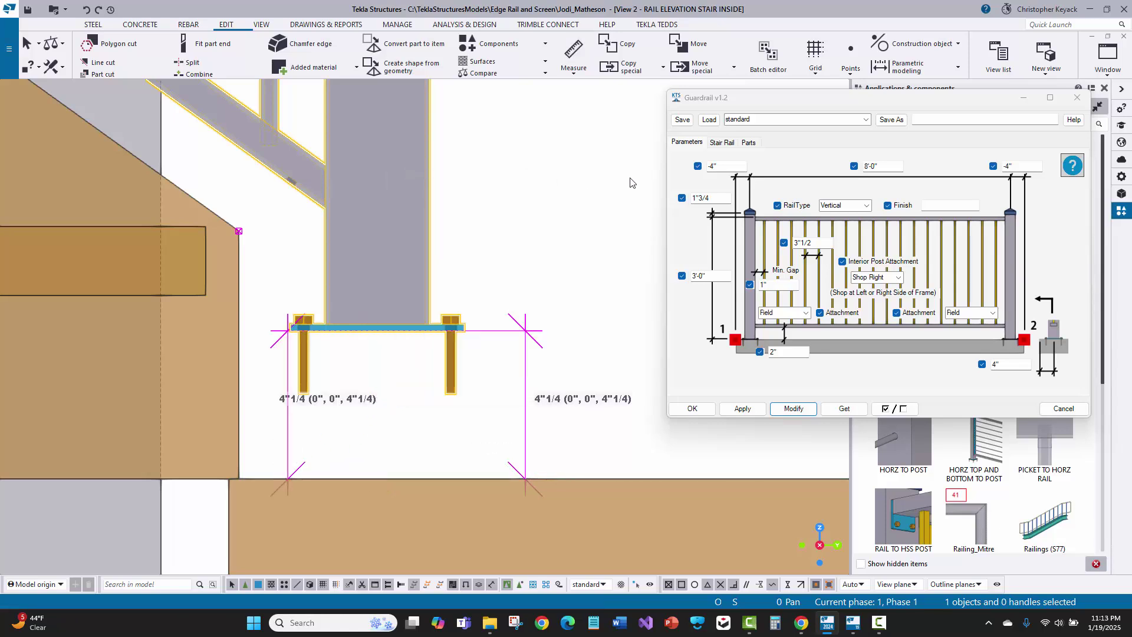
click(715, 144)
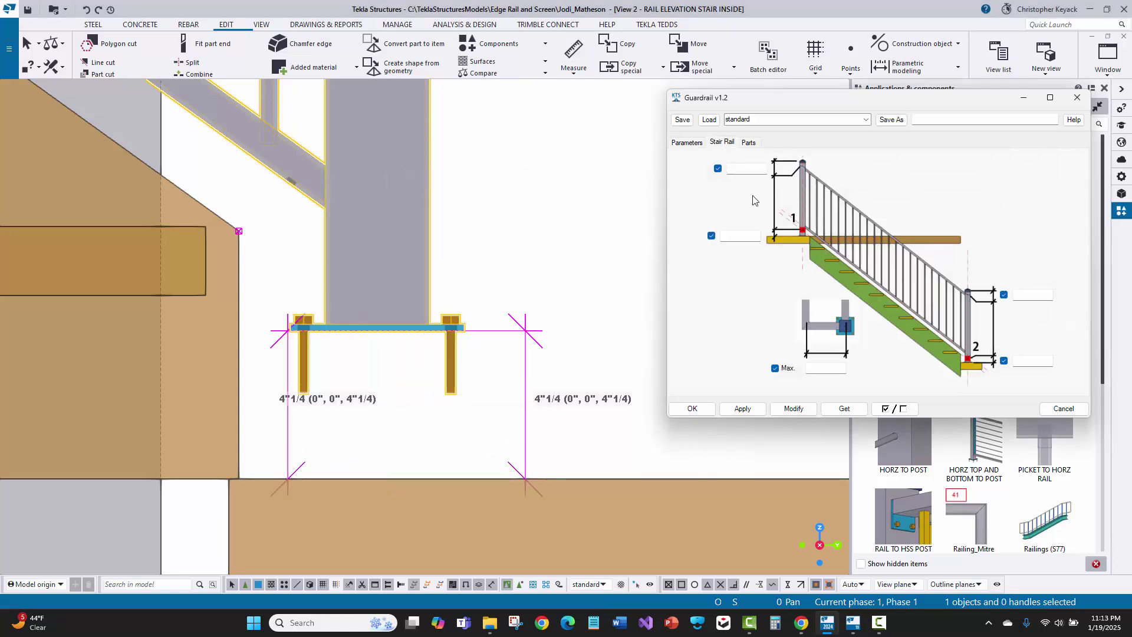
click(1035, 362)
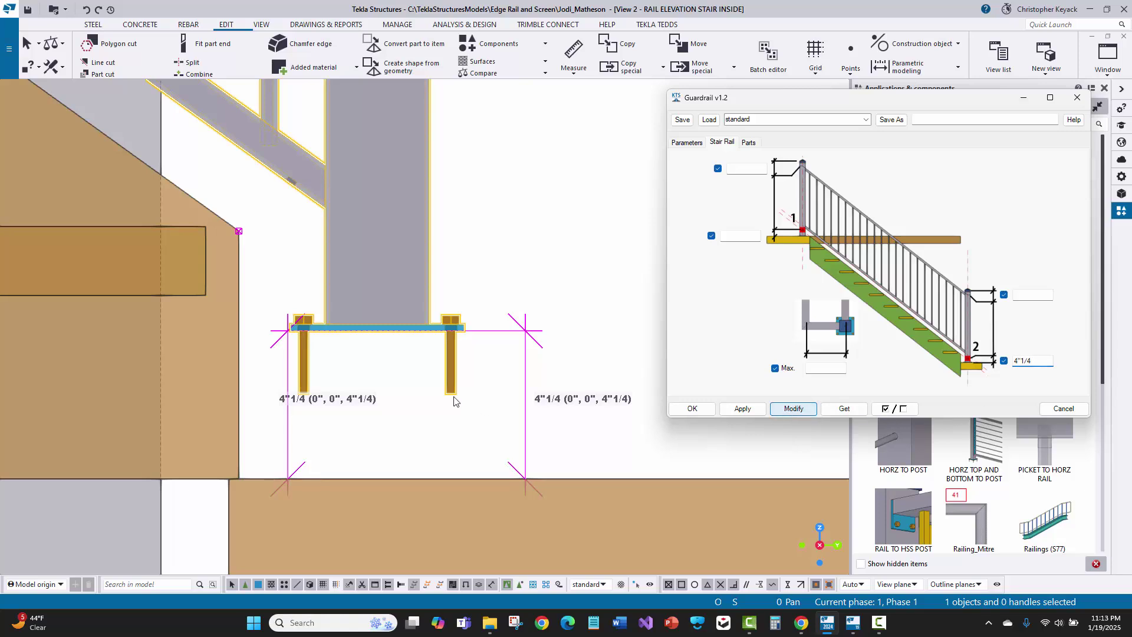
scroll(358, 466, up, 2)
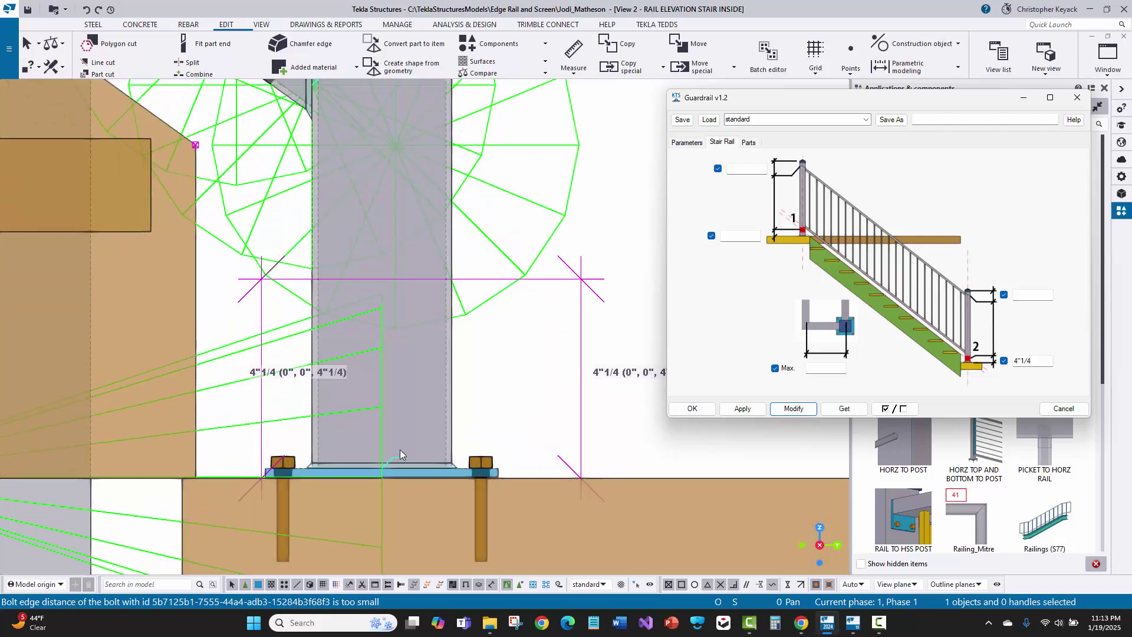
Try a 2" extension of the lower post above the top rail and modify the guardrail
scroll(399, 450, down, 3)
click(297, 269)
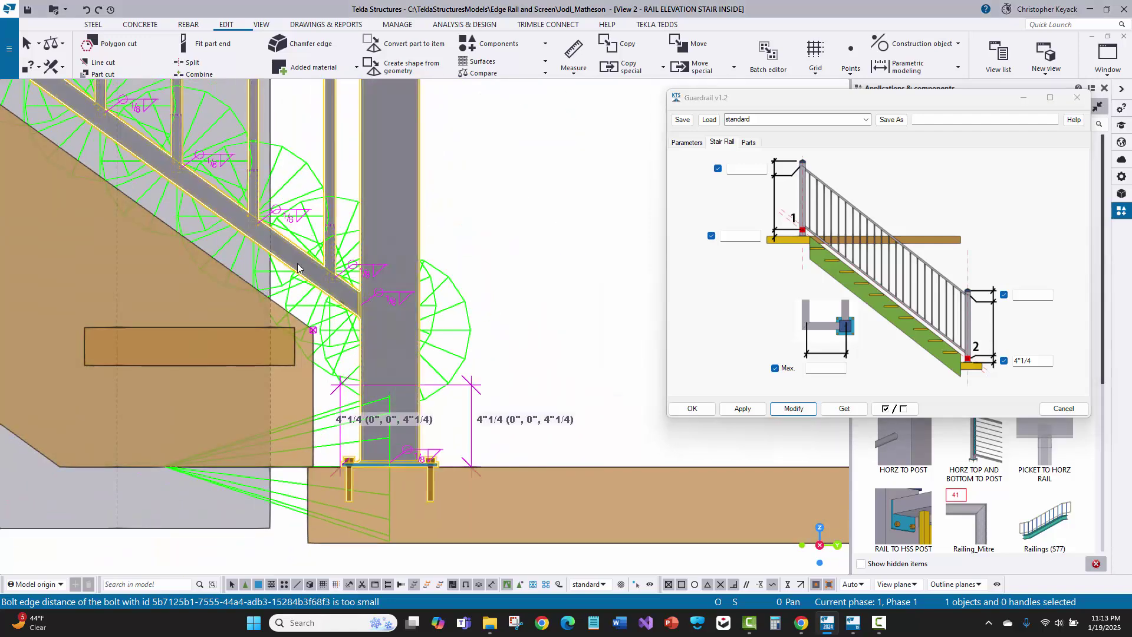
middle_drag(297, 268, 389, 481)
scroll(416, 433, down, 2)
middle_drag(542, 258, 528, 289)
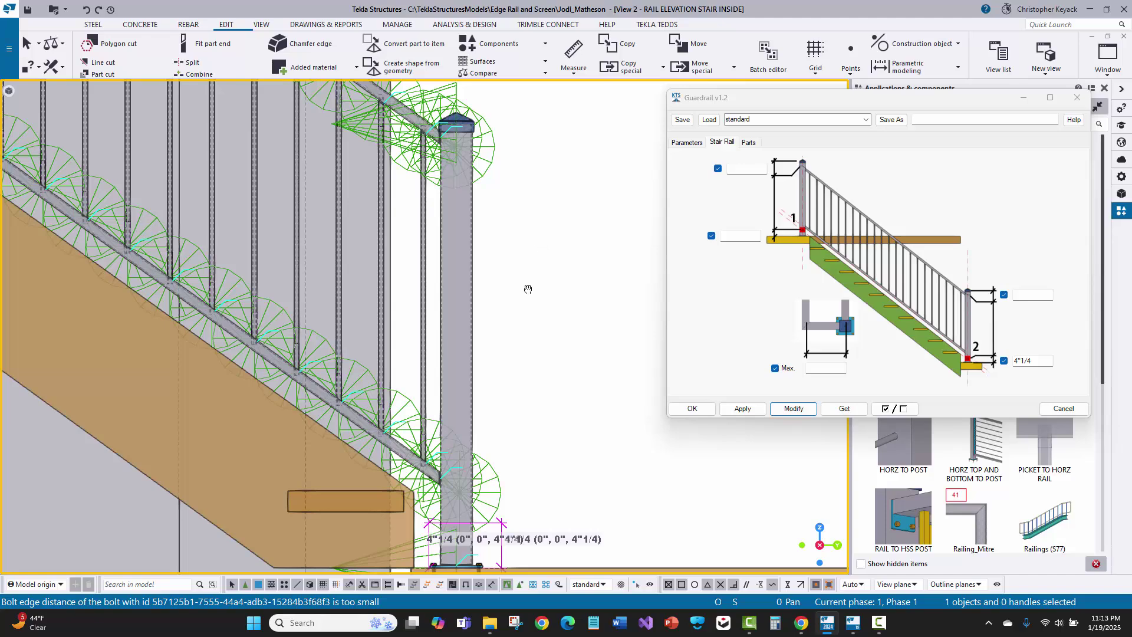
scroll(465, 221, up, 5)
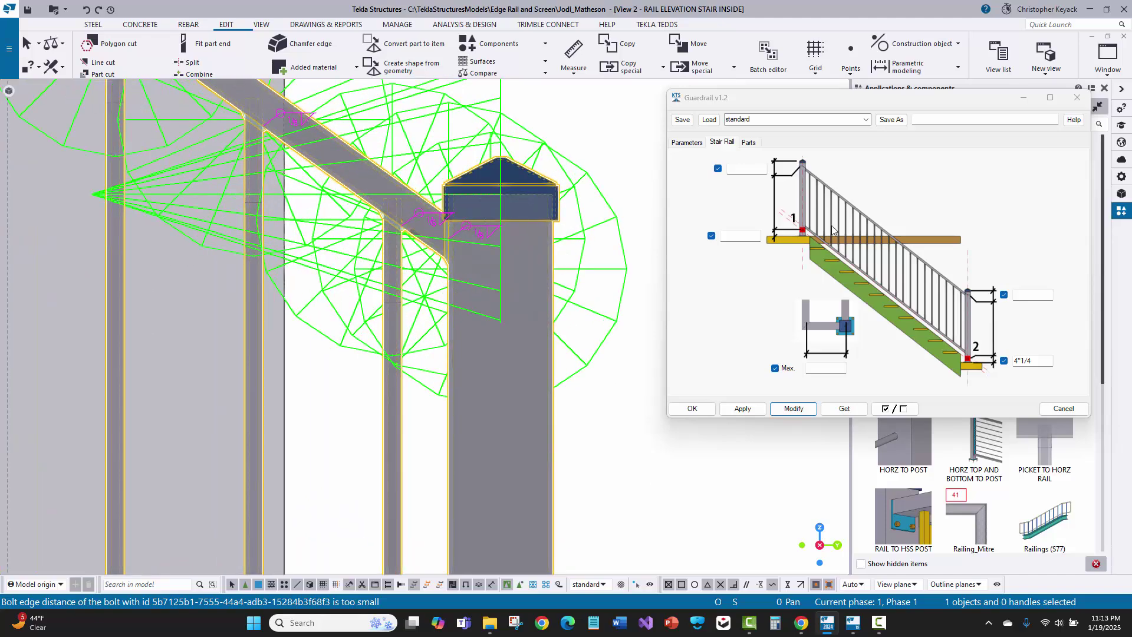
click(1030, 296)
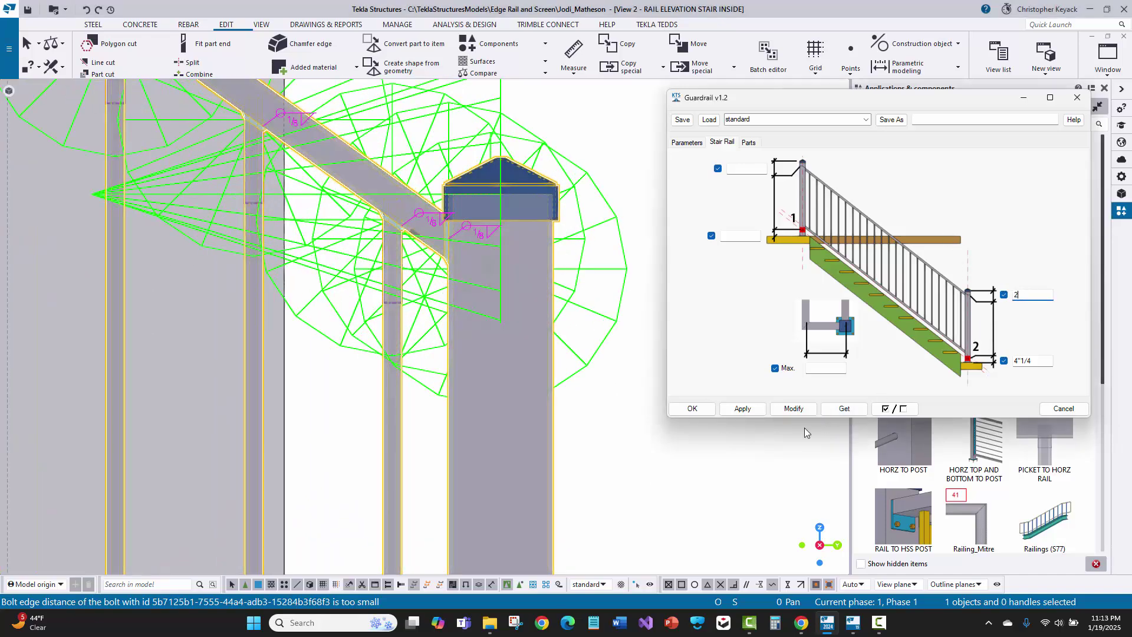
key(Return)
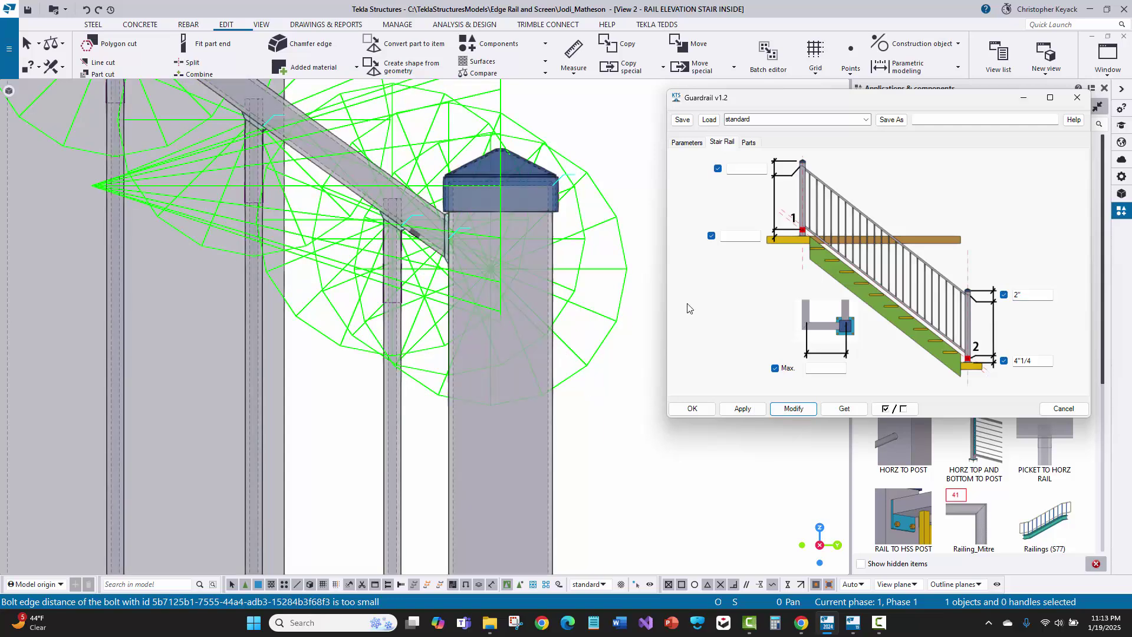
Set the lower post's extension above the top rail to 3" and modify the guardrail
drag(1042, 296, 990, 295)
click(806, 409)
scroll(480, 204, up, 2)
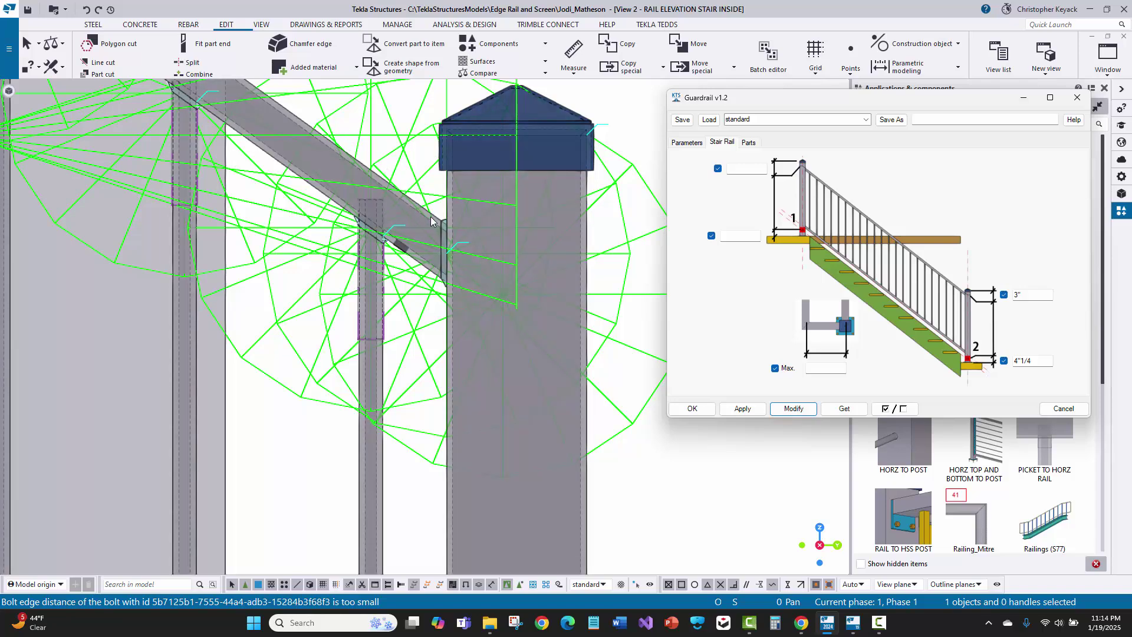
Examine the bottom rail along the stringer and the picket and top rail connections near the lower post
scroll(540, 327, down, 2)
middle_drag(519, 437, 490, 160)
middle_drag(378, 554, 399, 344)
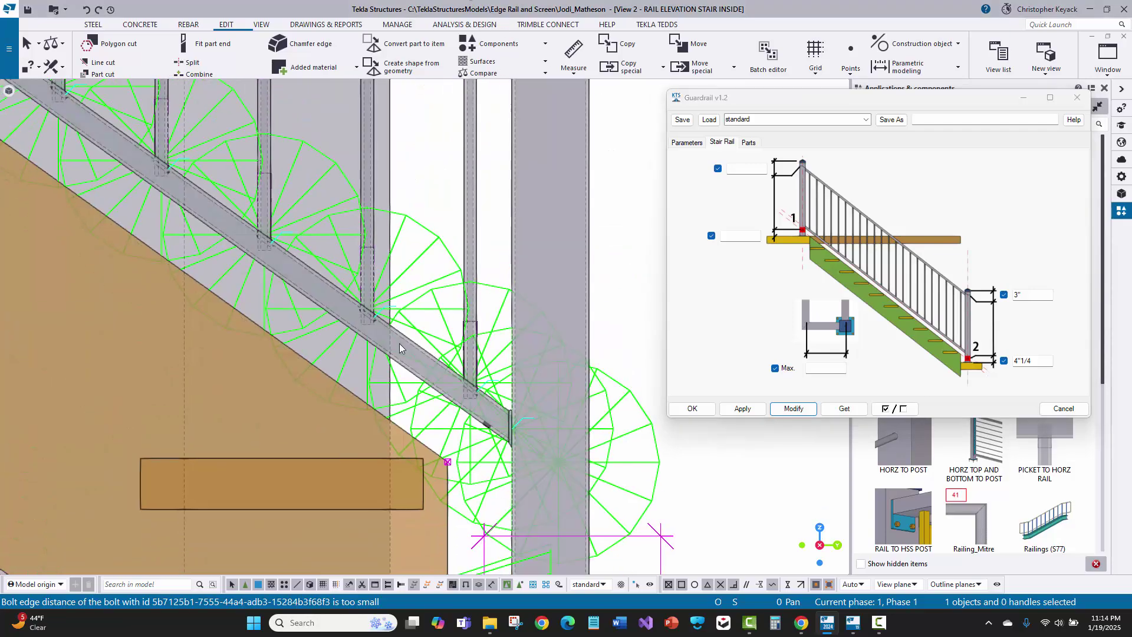
scroll(501, 422, down, 2)
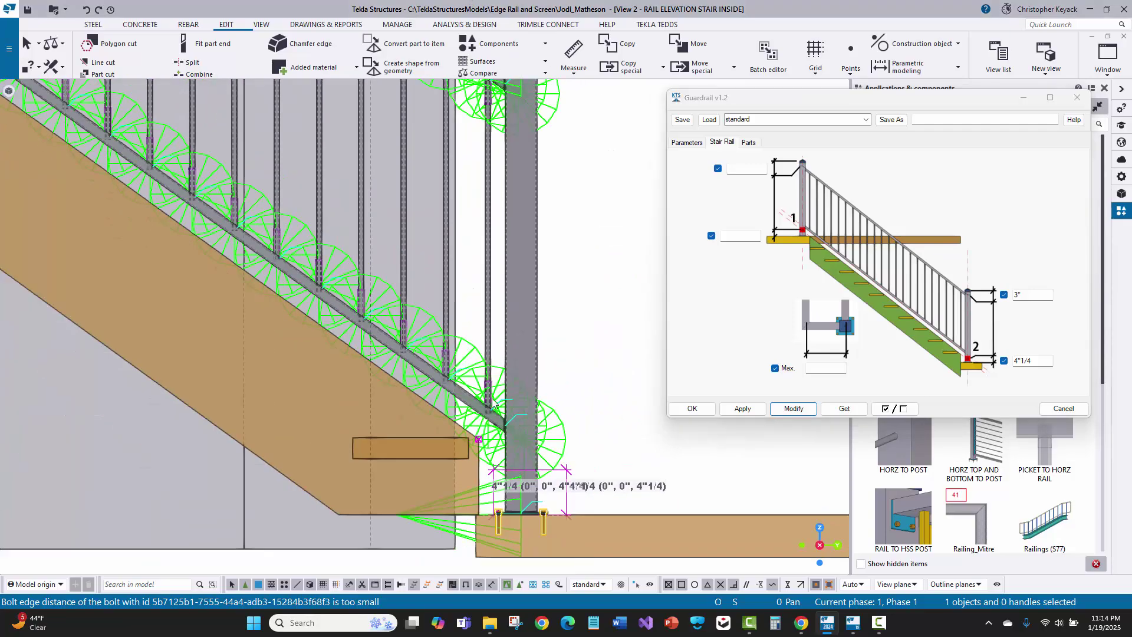
middle_drag(485, 273, 472, 386)
scroll(484, 202, up, 2)
scroll(476, 175, up, 5)
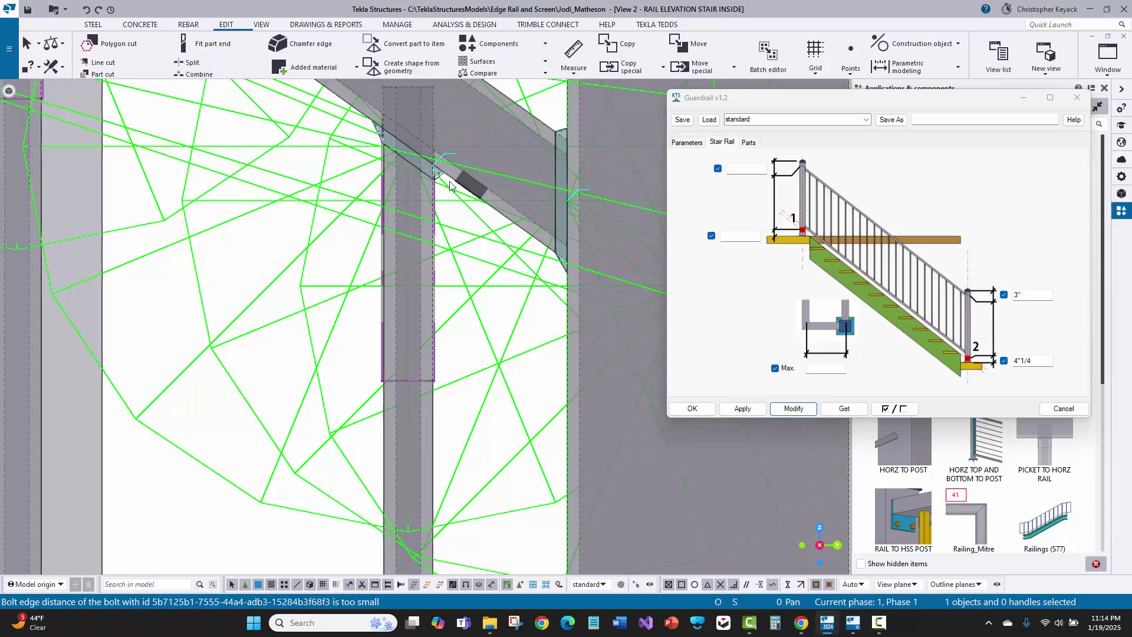
scroll(408, 159, up, 3)
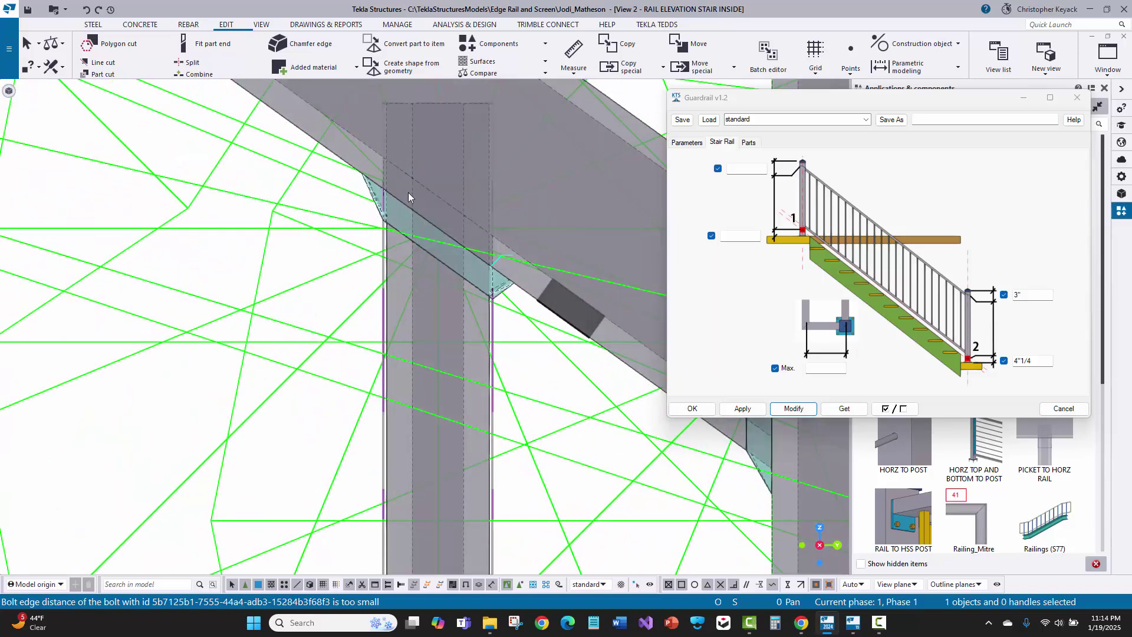
scroll(449, 211, down, 5)
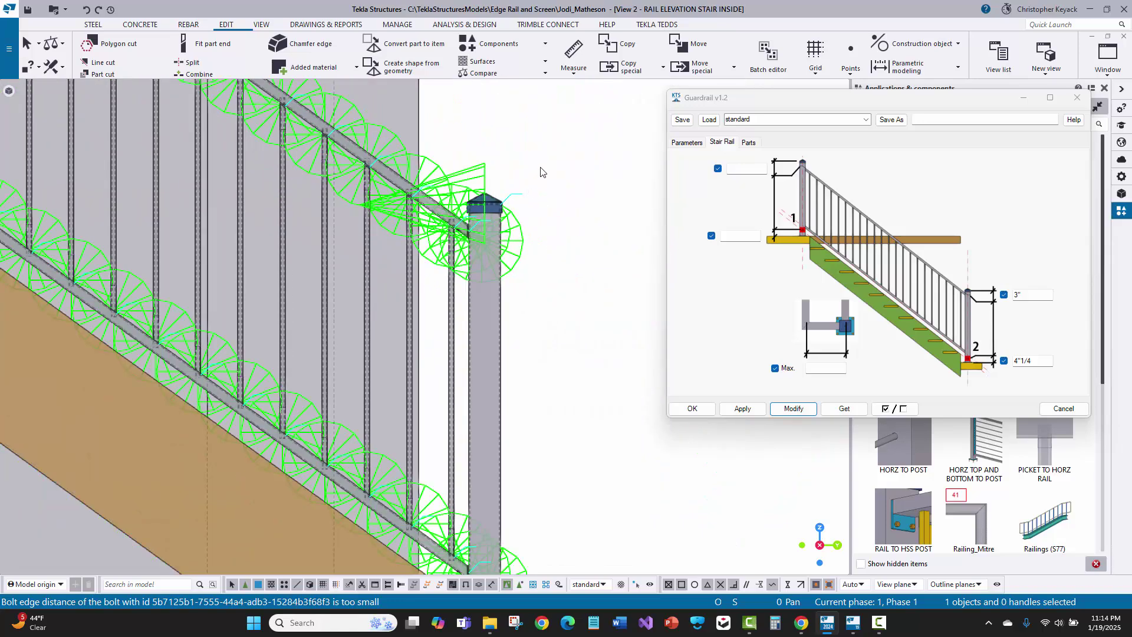
Redraw the view to clear the lower post's height measurements and the temporary graphics
right_click(562, 132)
click(613, 204)
scroll(331, 283, down, 3)
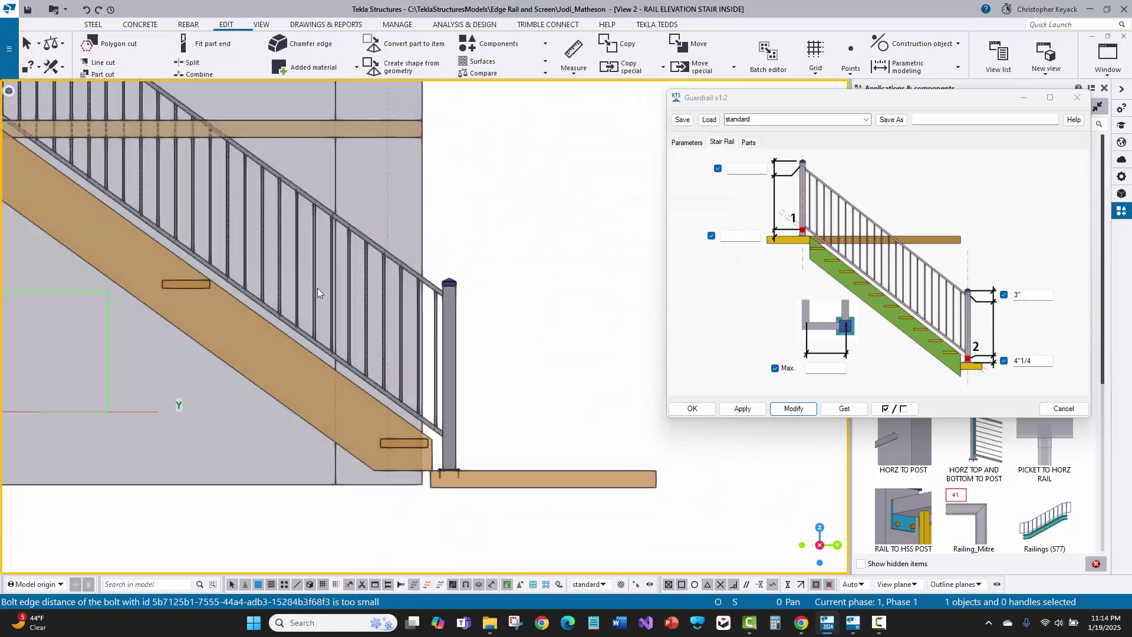
Measure the vertical distance from the midpoint of the upper post's base plate underside down to the top of the deck
middle_drag(318, 287, 545, 464)
scroll(179, 206, up, 3)
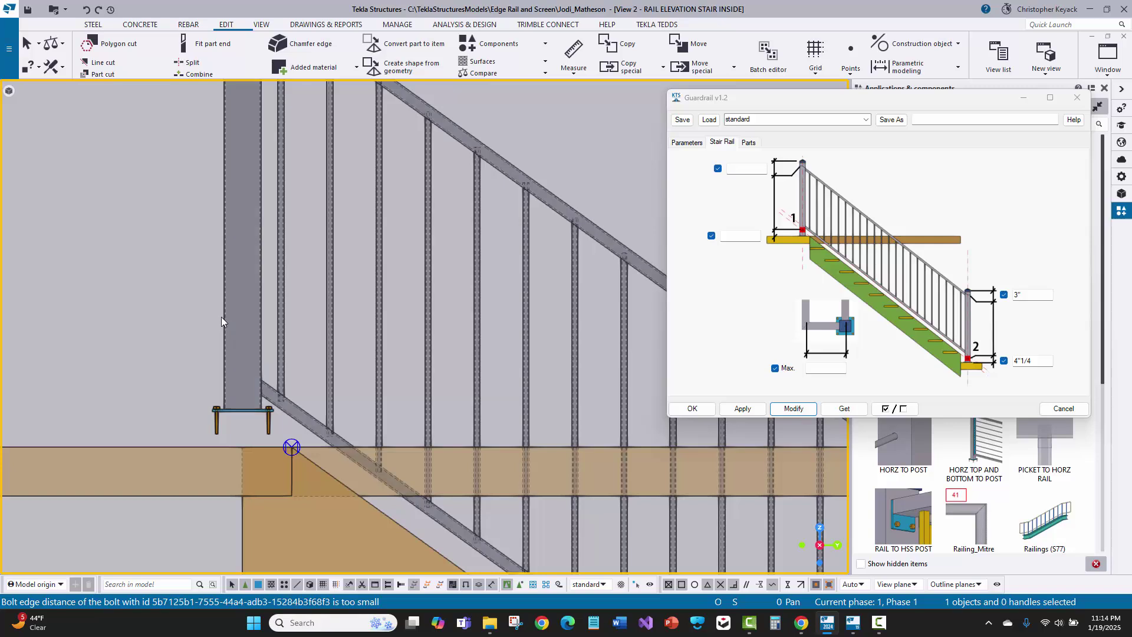
scroll(205, 433, up, 2)
middle_drag(205, 427, 223, 352)
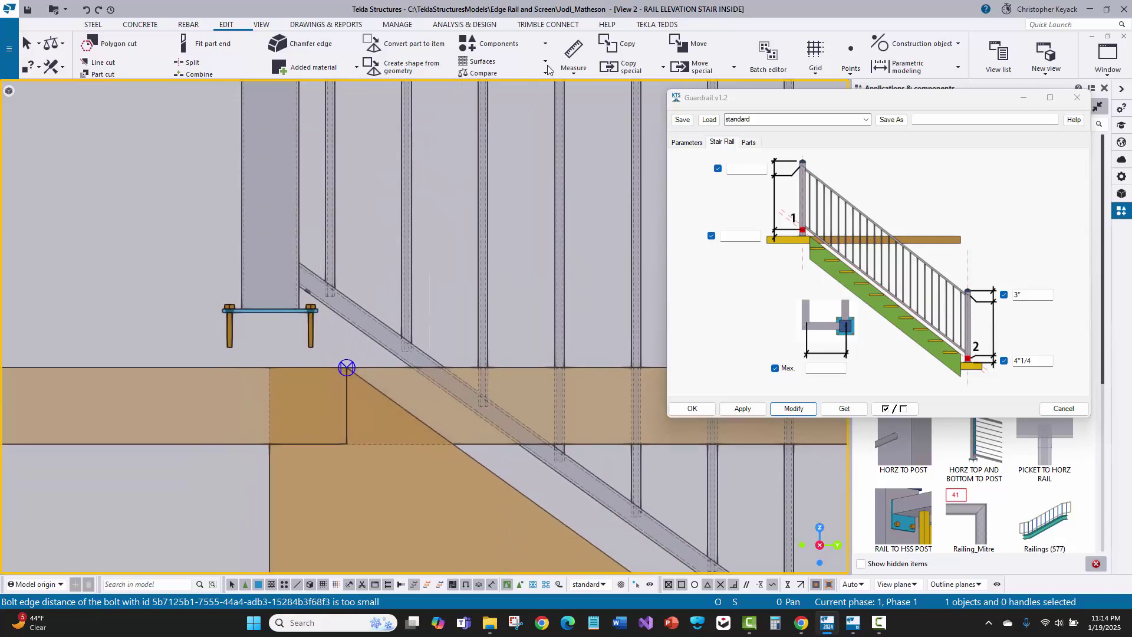
click(576, 49)
scroll(277, 313, up, 3)
click(285, 307)
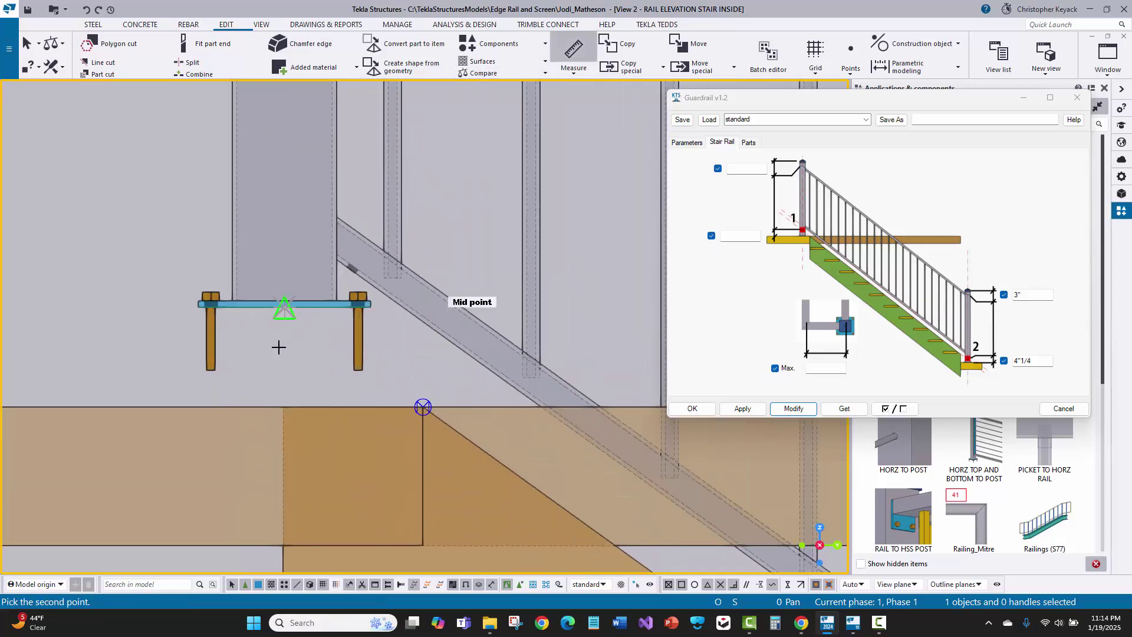
click(283, 406)
click(126, 352)
right_click(237, 232)
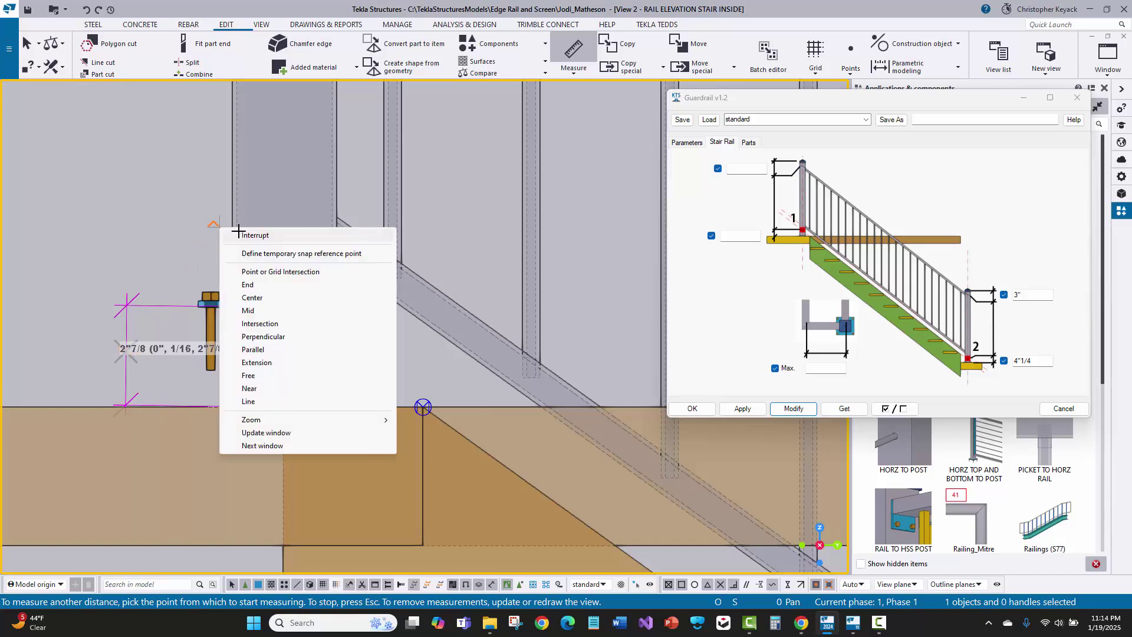
click(239, 232)
Set the upper post's top extension to 1" and its bottom offset to 2"7/8, and modify the selected guardrail
scroll(233, 300, down, 5)
middle_drag(254, 99, 270, 245)
scroll(270, 218, up, 3)
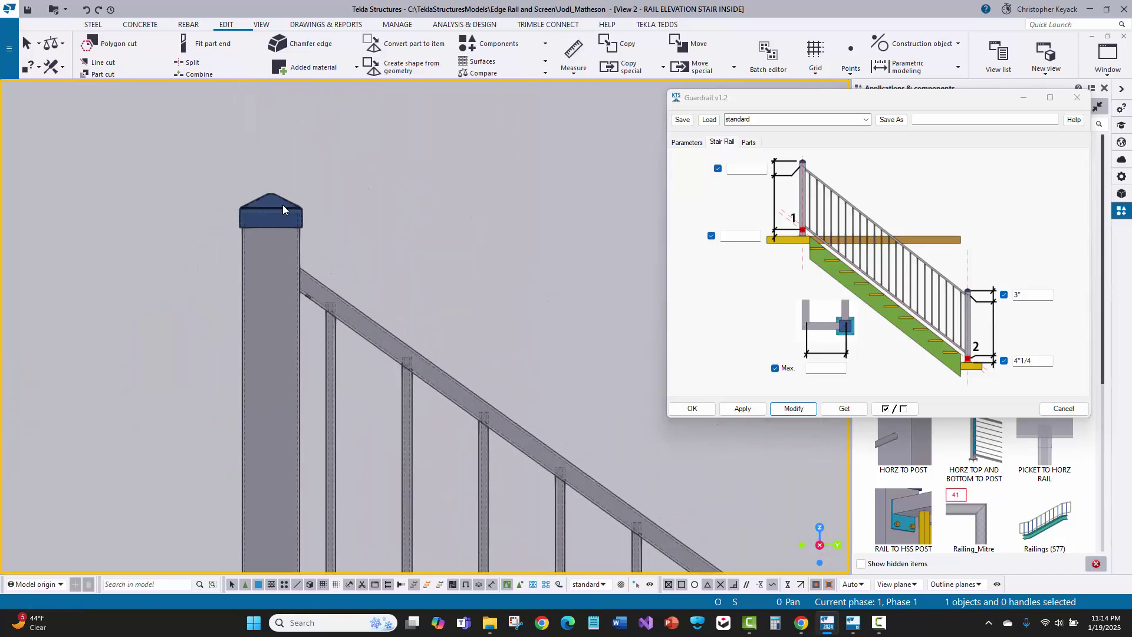
scroll(282, 204, up, 2)
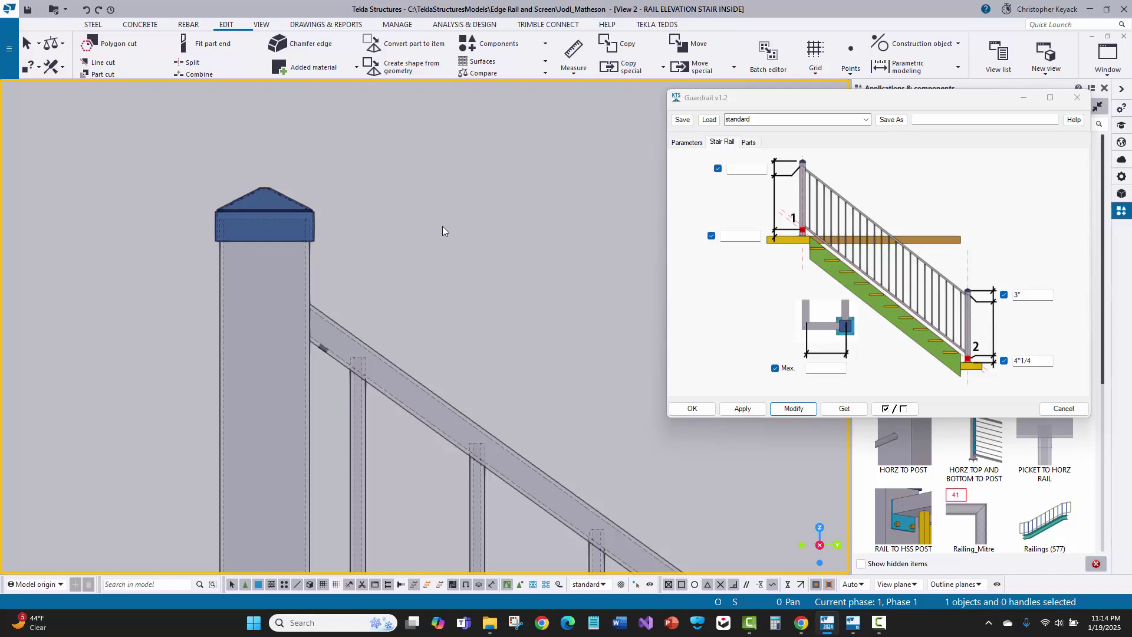
click(262, 214)
click(737, 168)
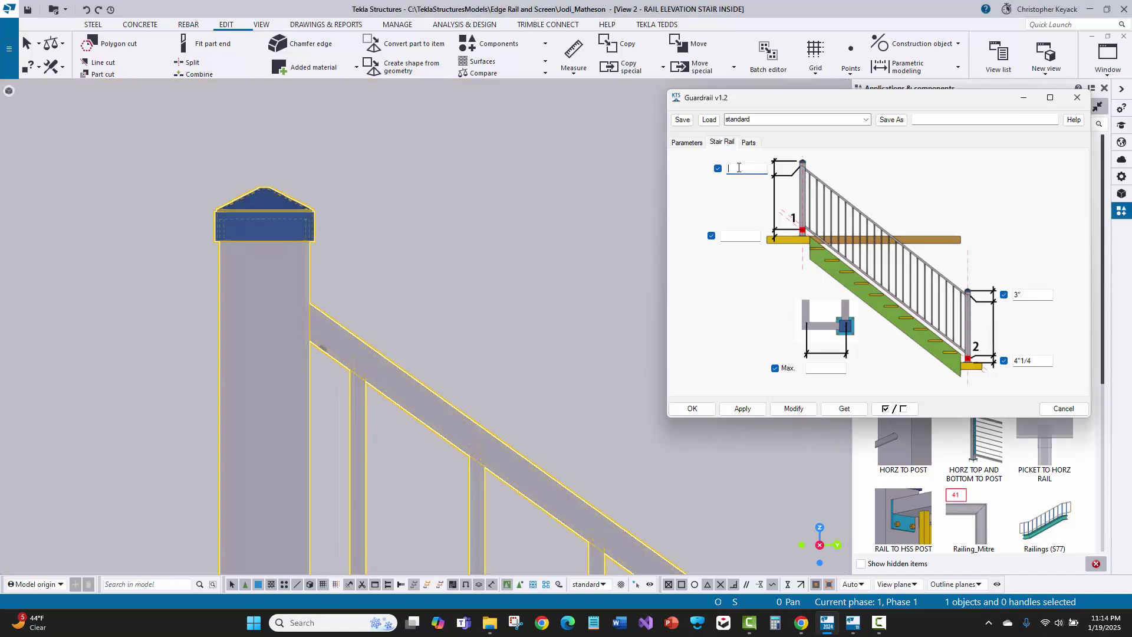
click(729, 236)
text(2"7/8)
click(793, 408)
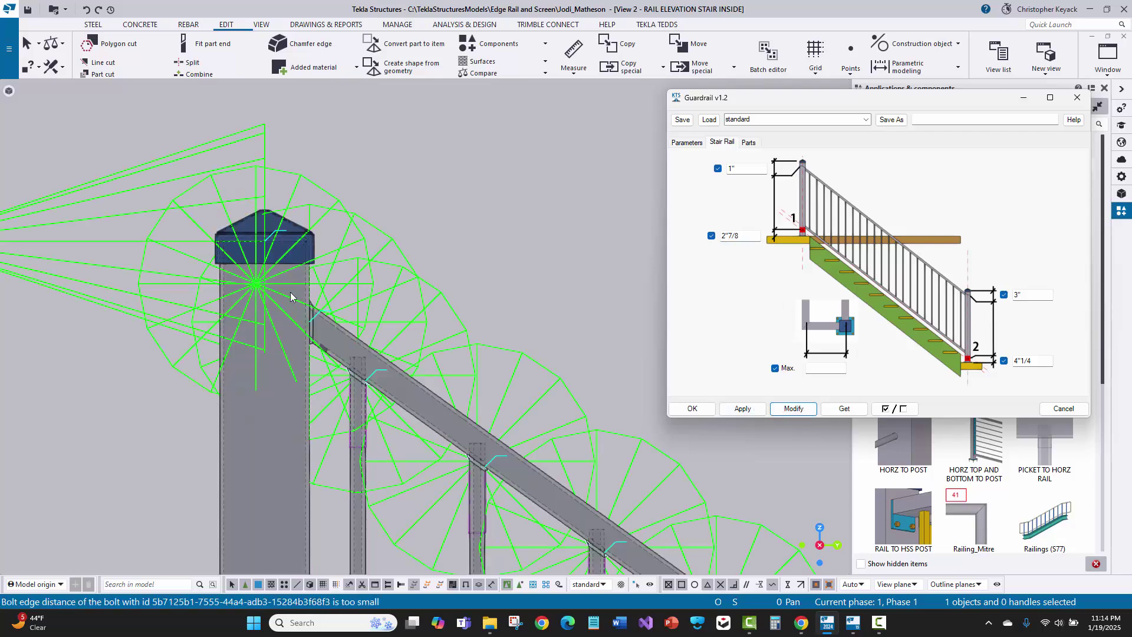
Check the upper post's base plate against the deck and redraw the view to clear the measurement and temporary graphics
scroll(322, 264, down, 4)
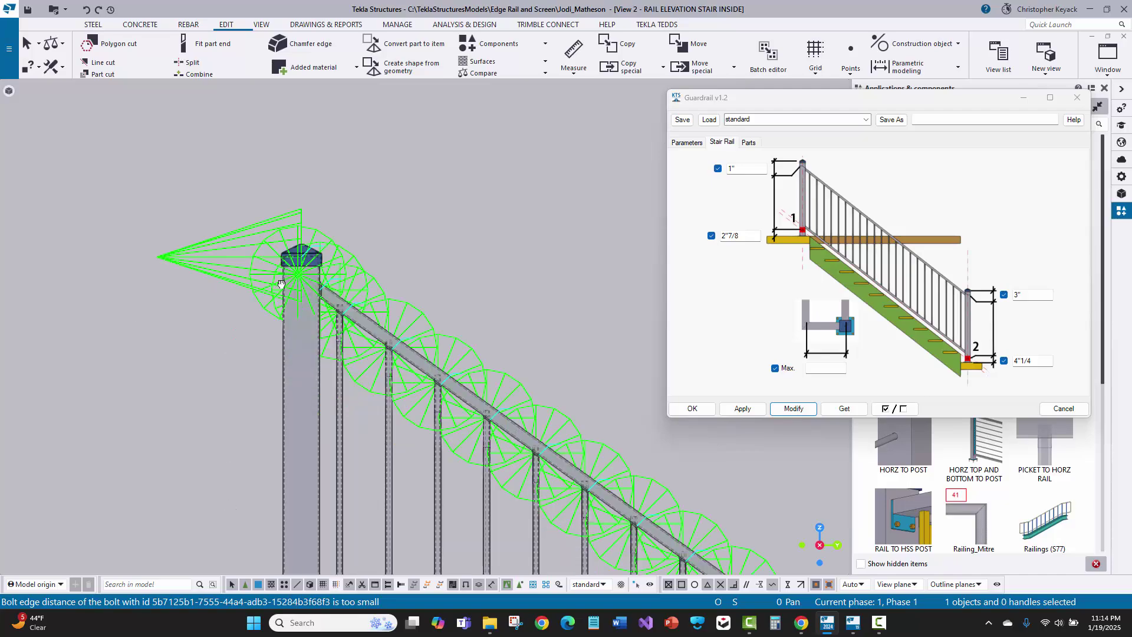
middle_drag(281, 511, 321, 268)
scroll(254, 328, up, 2)
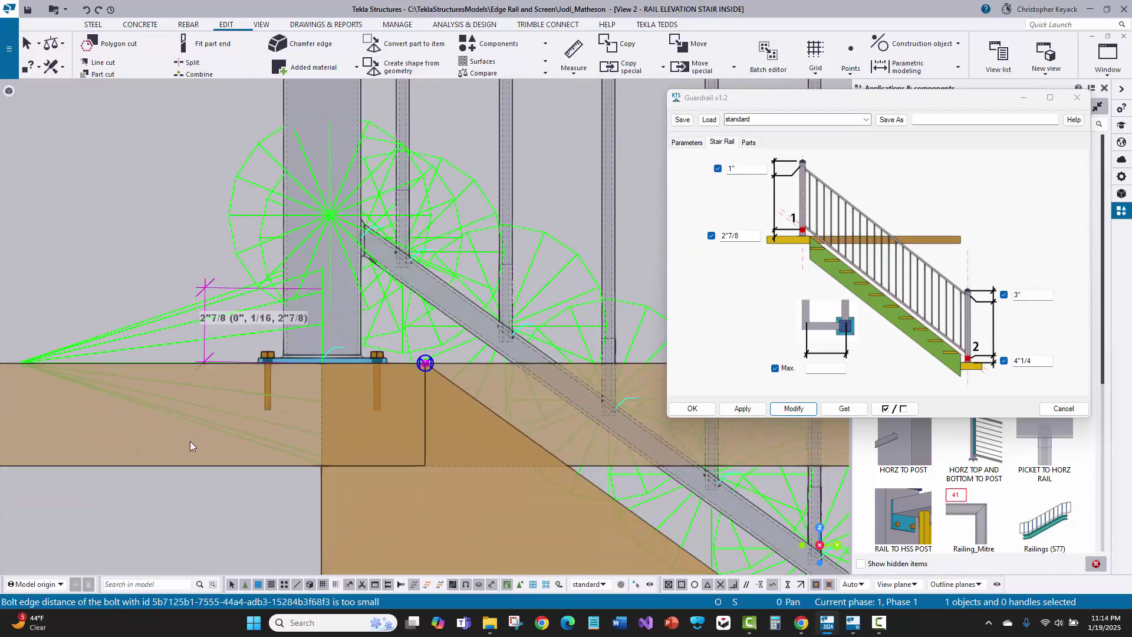
scroll(190, 441, down, 8)
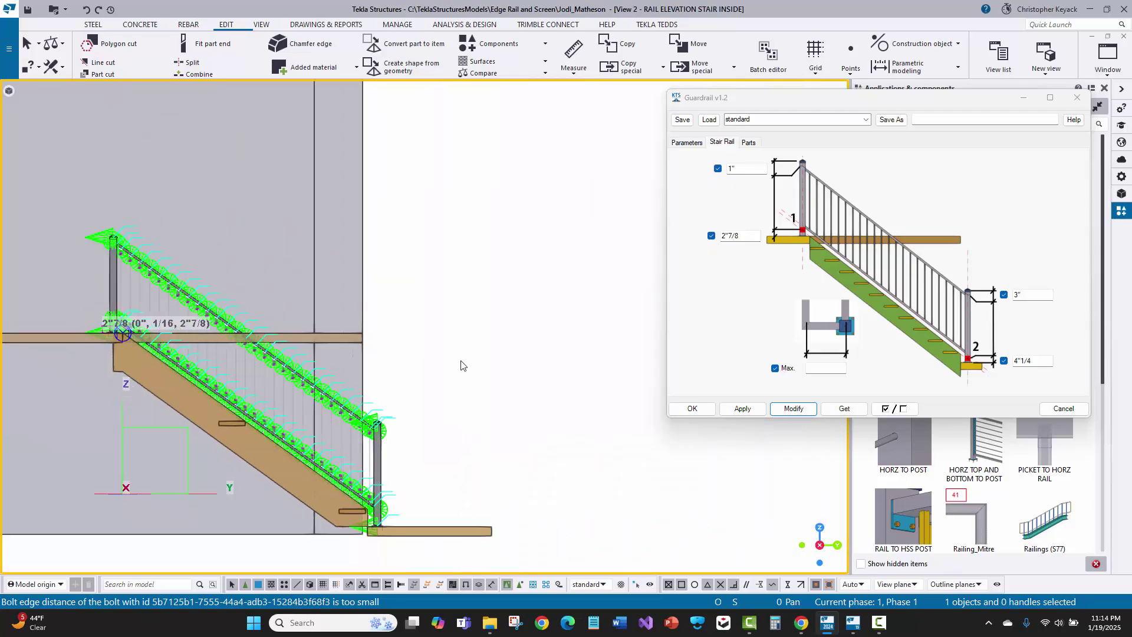
right_click(418, 248)
click(472, 295)
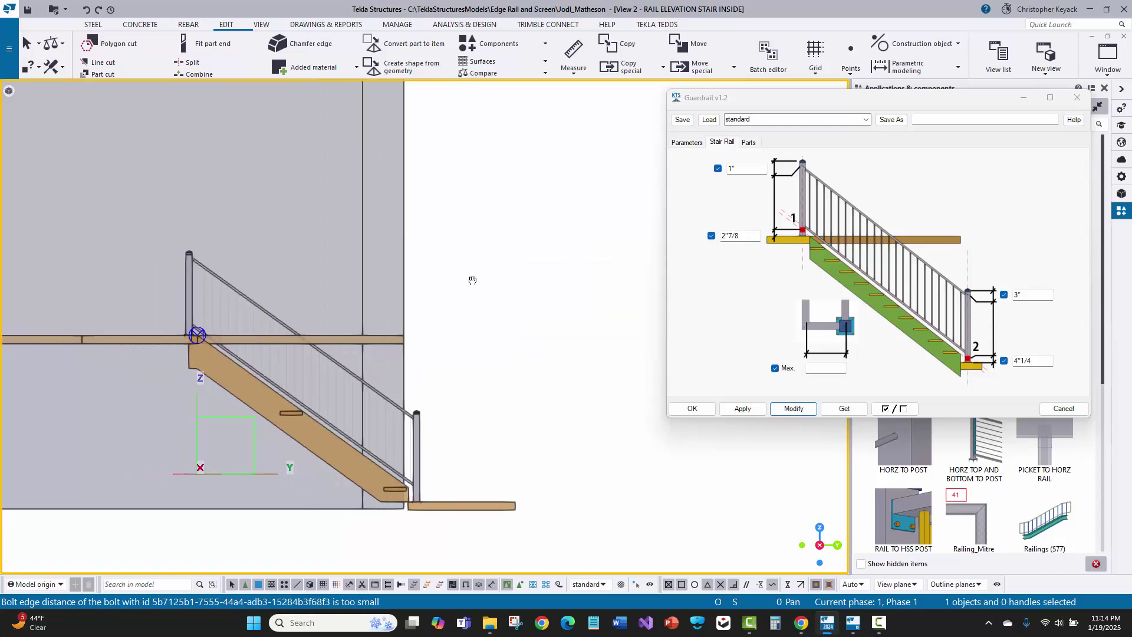
drag(472, 280, 545, 283)
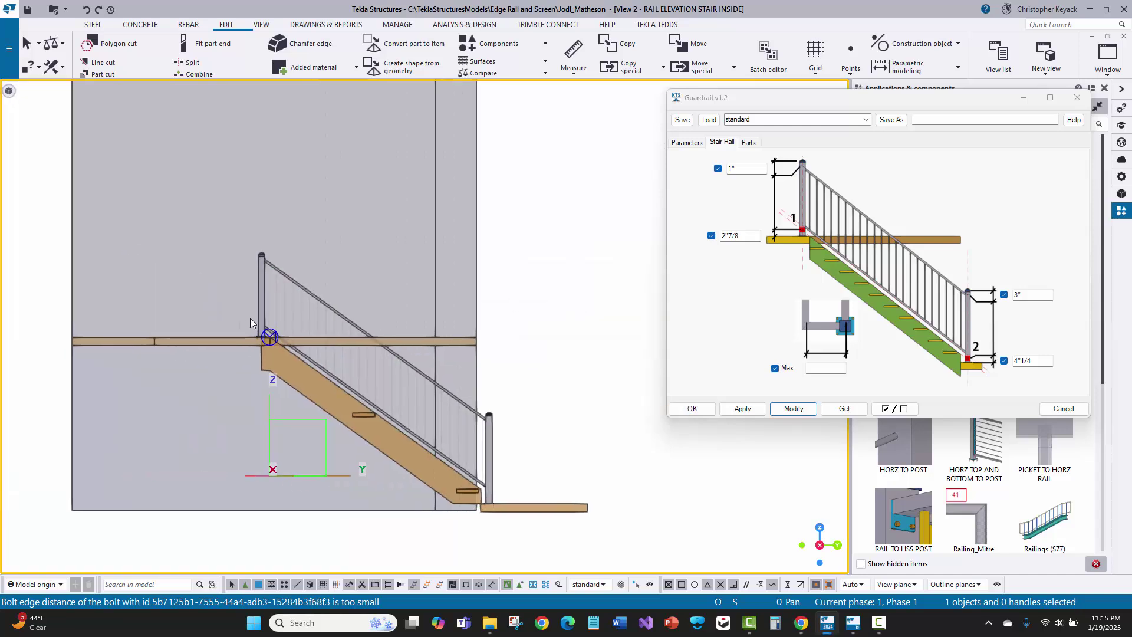
Set the minimum gap between the posts and the end pickets to 3" and modify the guardrail
scroll(250, 318, up, 6)
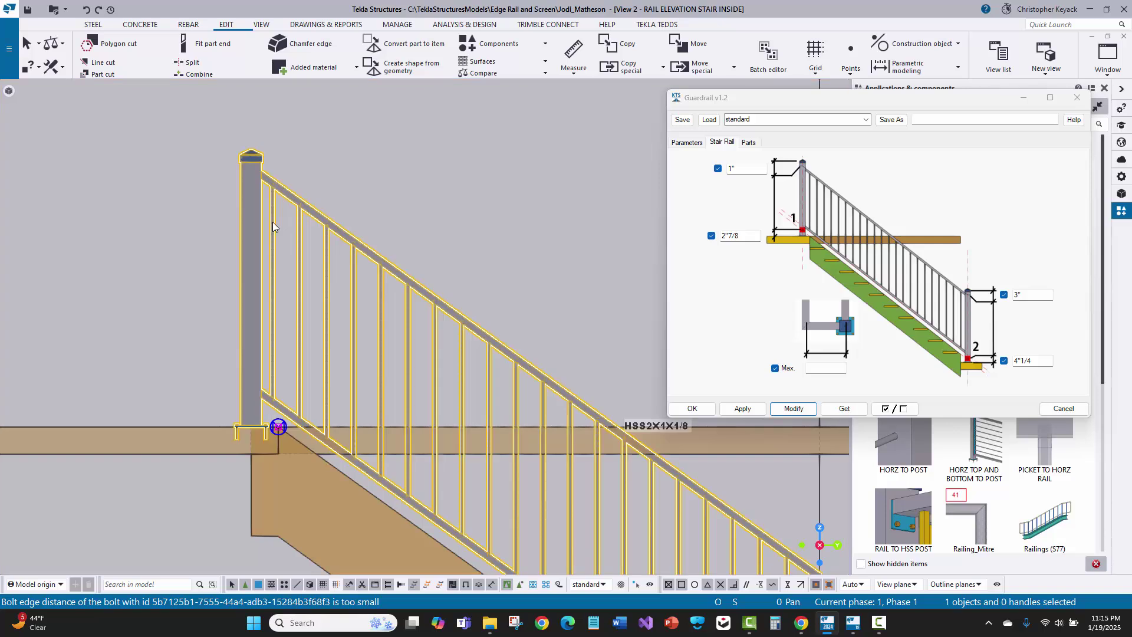
scroll(236, 175, up, 5)
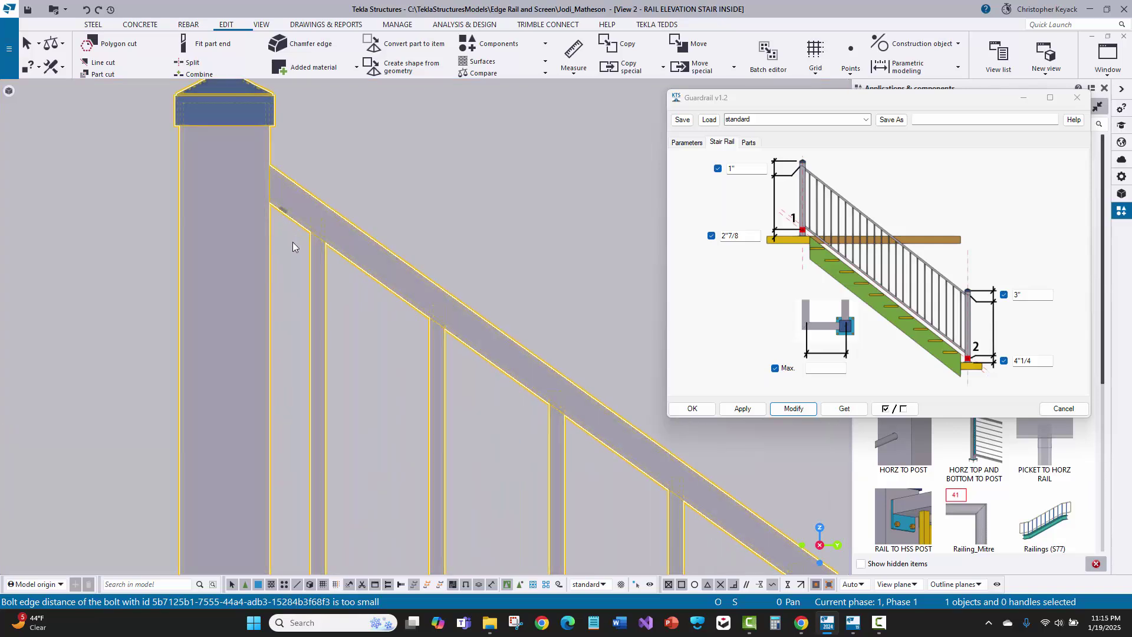
scroll(293, 248, down, 6)
middle_drag(476, 416, 148, 98)
scroll(489, 318, up, 5)
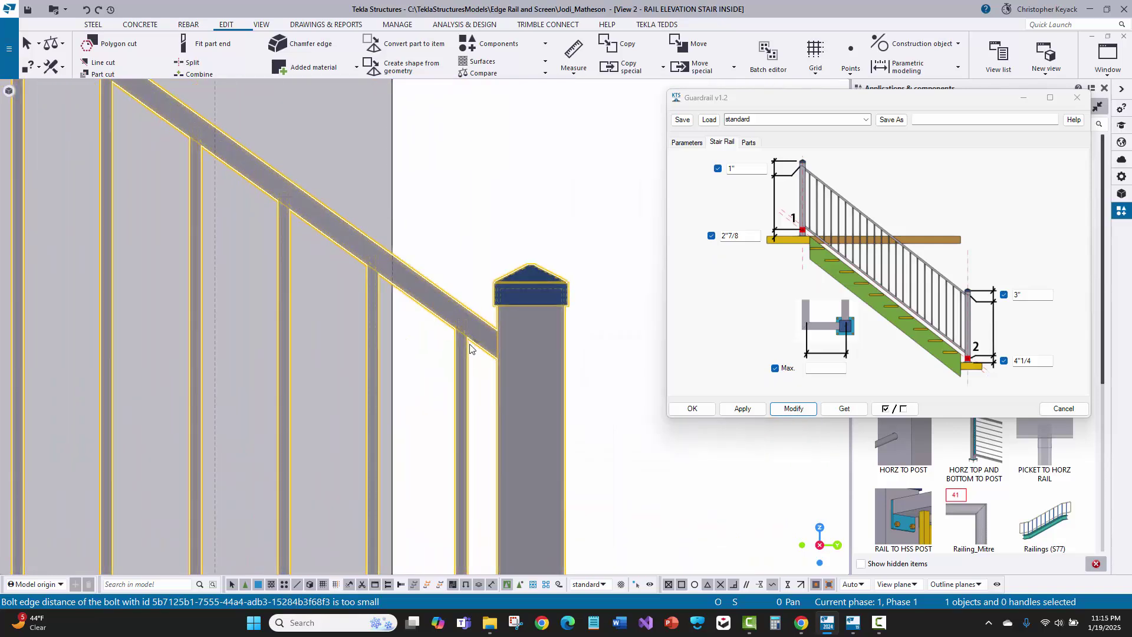
scroll(470, 347, up, 3)
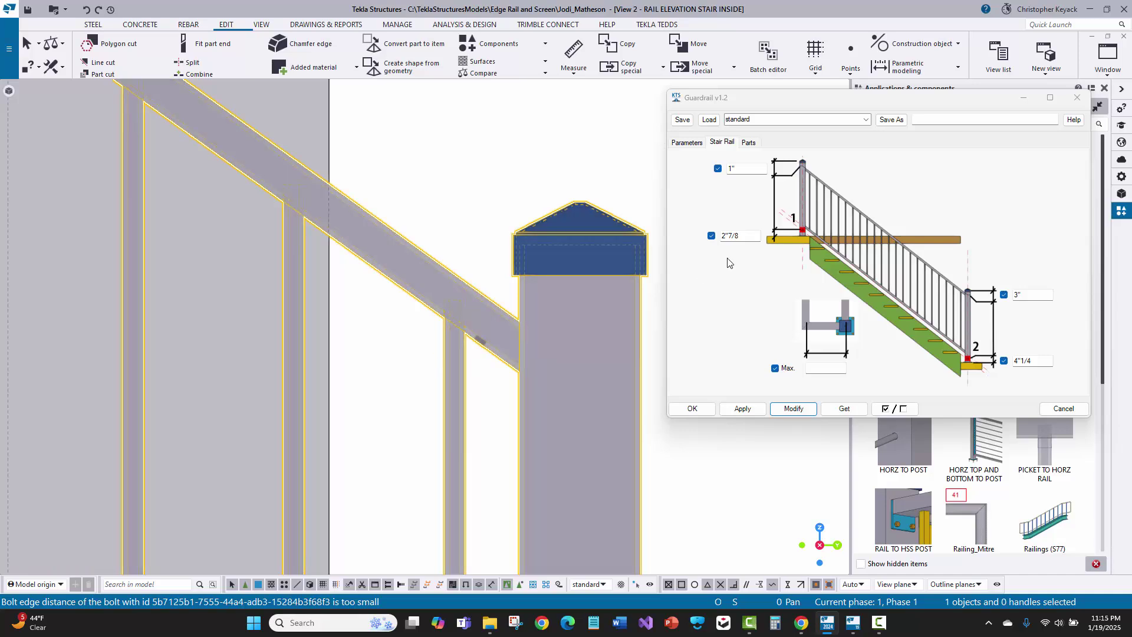
click(687, 143)
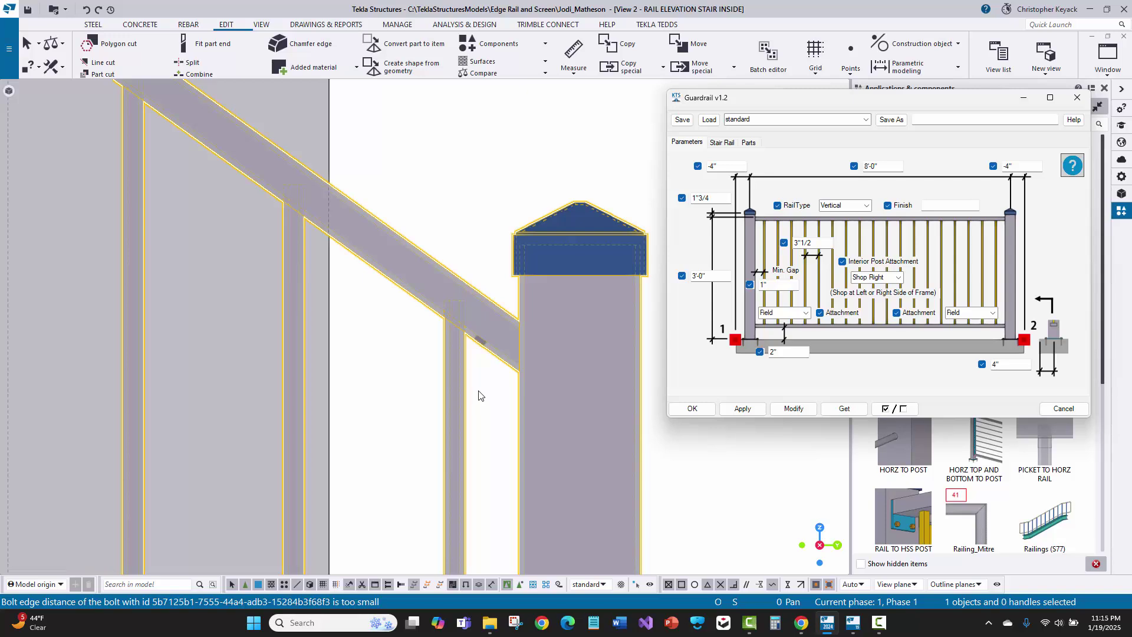
double_click(765, 285)
click(788, 409)
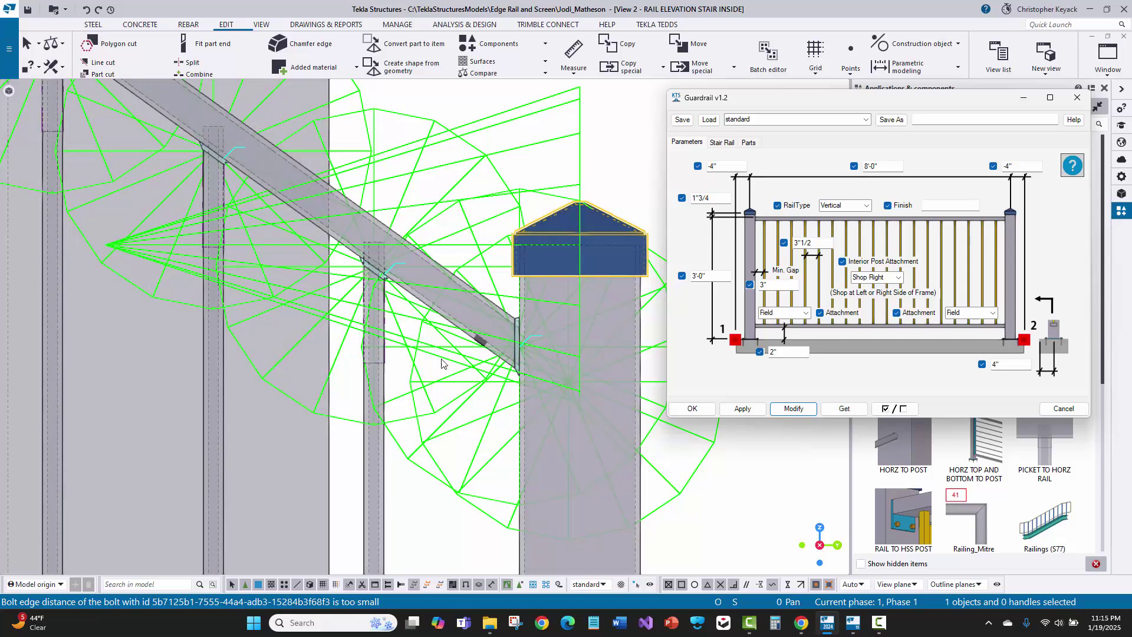
Deselect the guardrail, redraw the elevation view to clear the temporary graphics, and close the Guardrail settings
scroll(431, 454, down, 5)
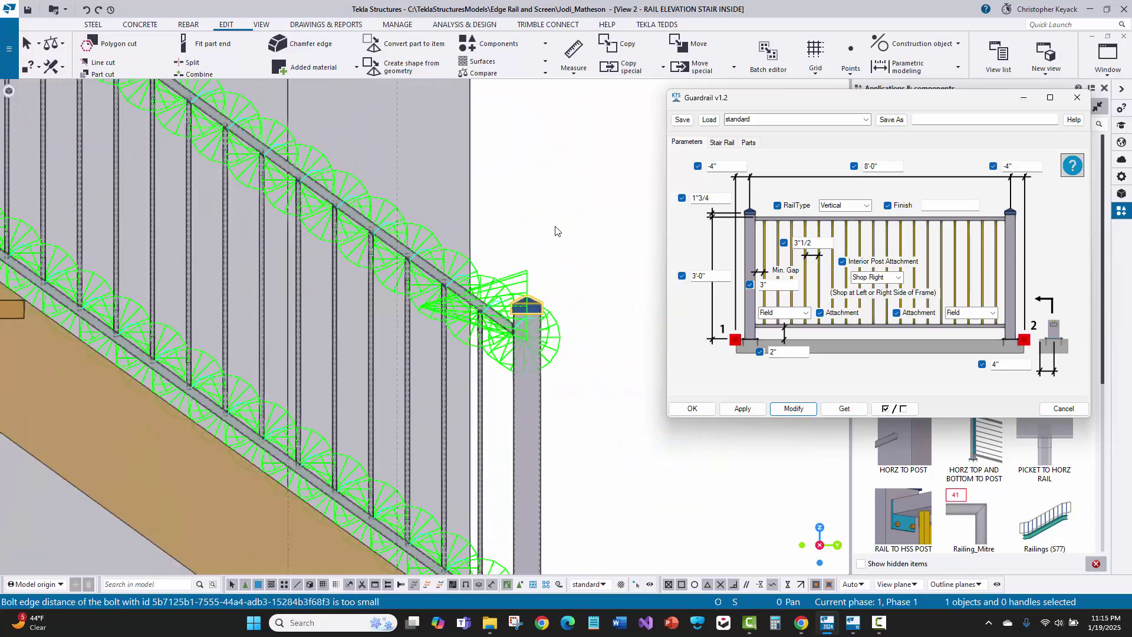
click(564, 193)
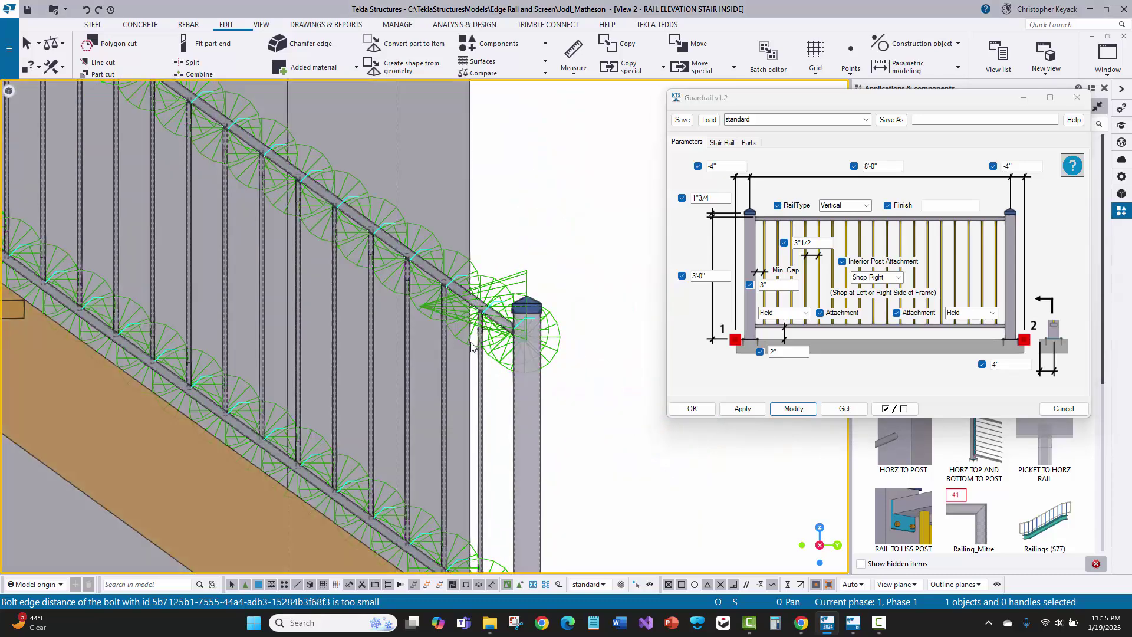
right_click(591, 245)
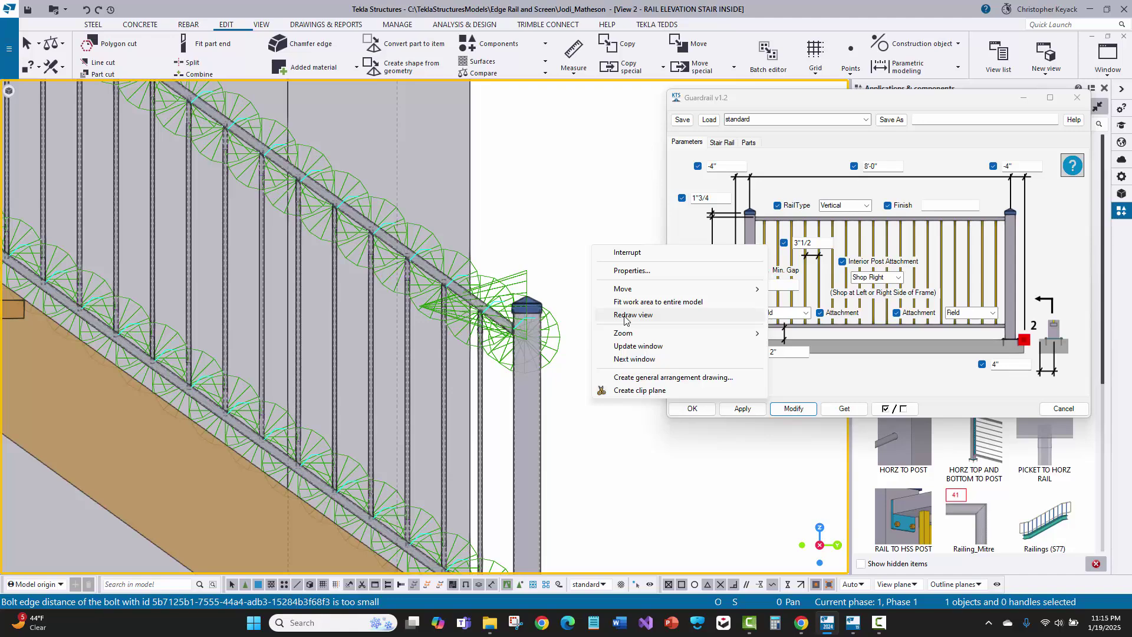
click(625, 314)
click(692, 408)
scroll(643, 397, down, 3)
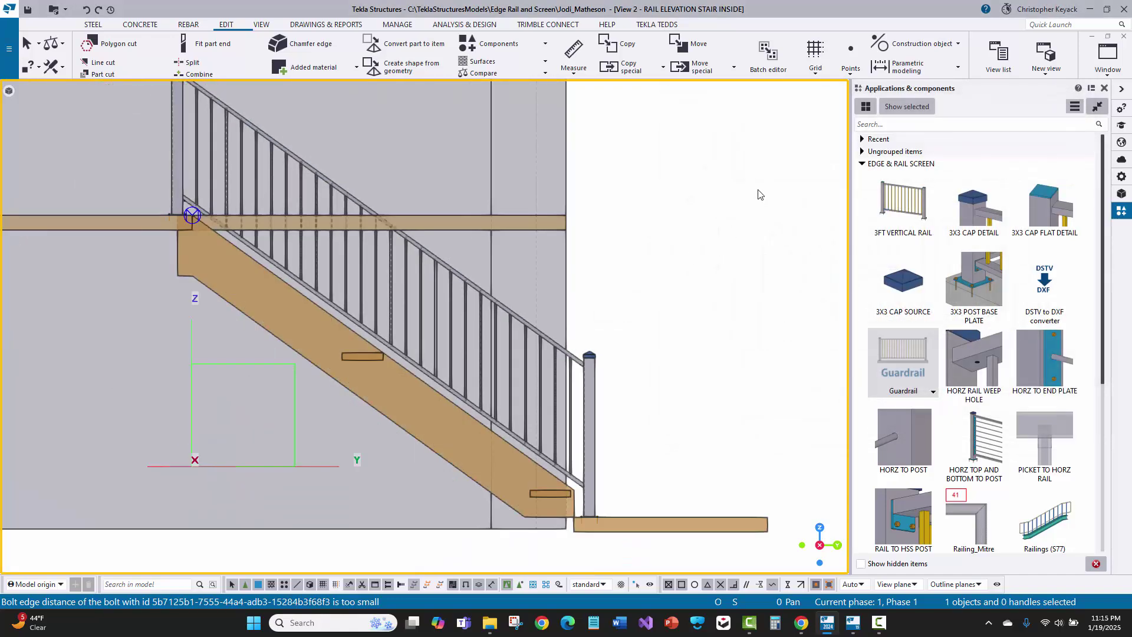
Tile the open views vertically and redraw the 3D view to clear the temporary graphics
click(1107, 56)
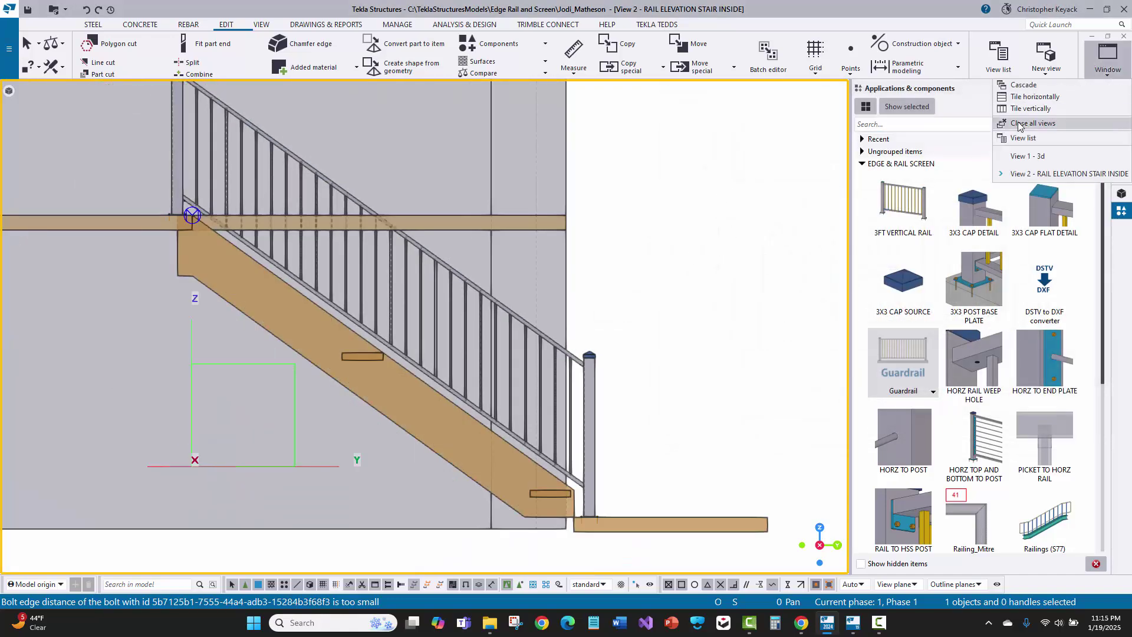
click(1022, 110)
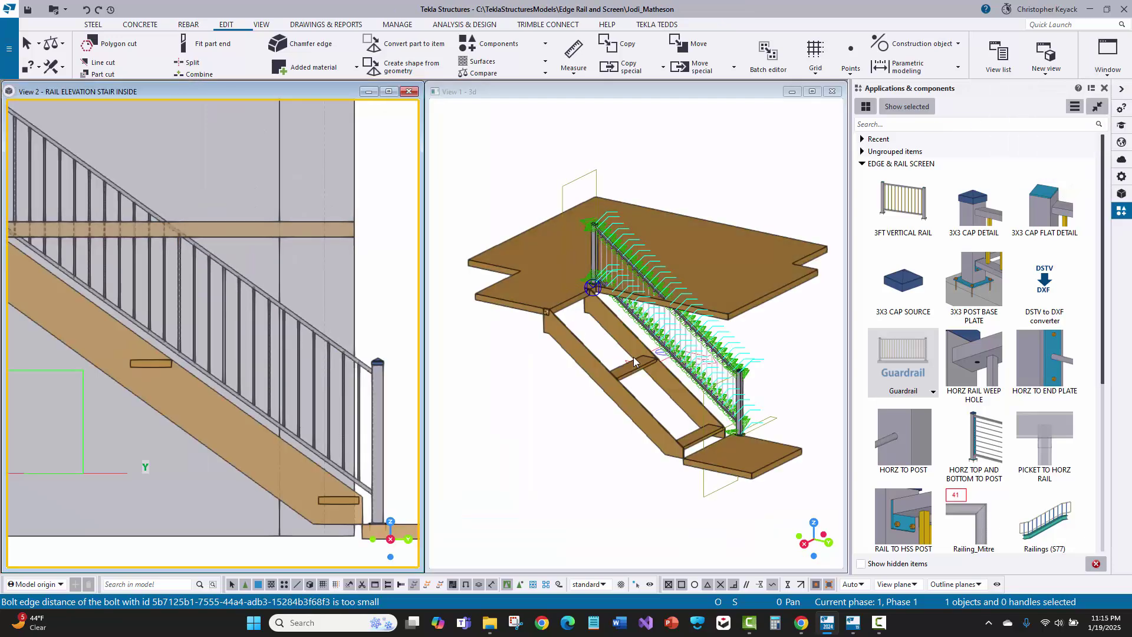
scroll(752, 341, up, 3)
right_click(769, 294)
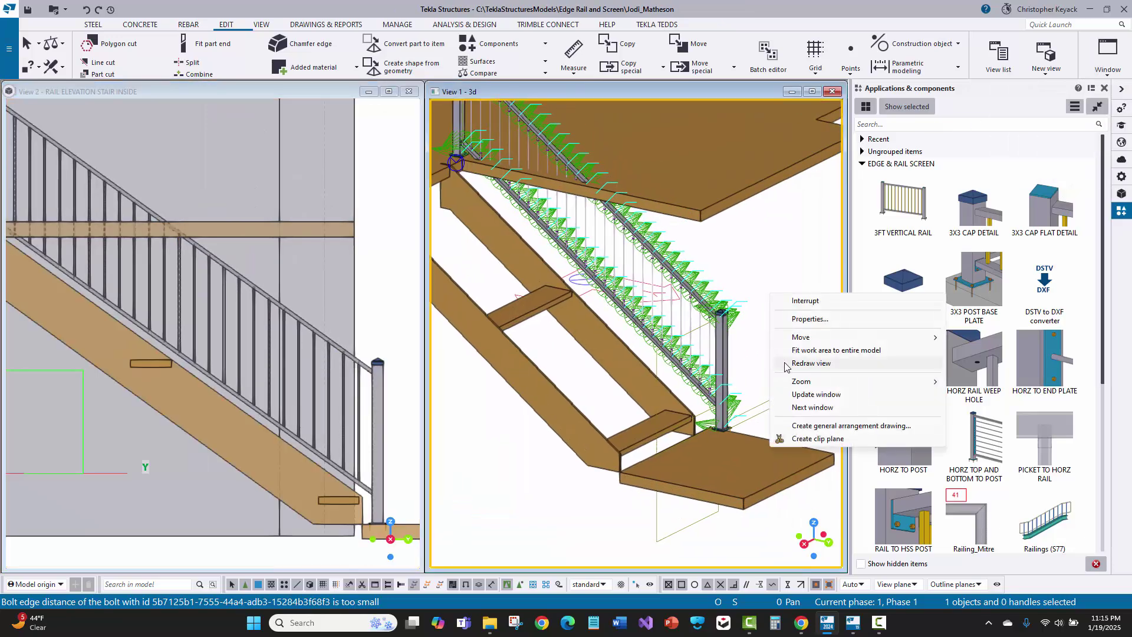
click(785, 363)
Examine the lower post's base plate and the guardrail's sideways alignment with the stair stringer in the 3D view
scroll(688, 425, up, 5)
middle_drag(749, 401, 611, 370)
scroll(611, 379, down, 2)
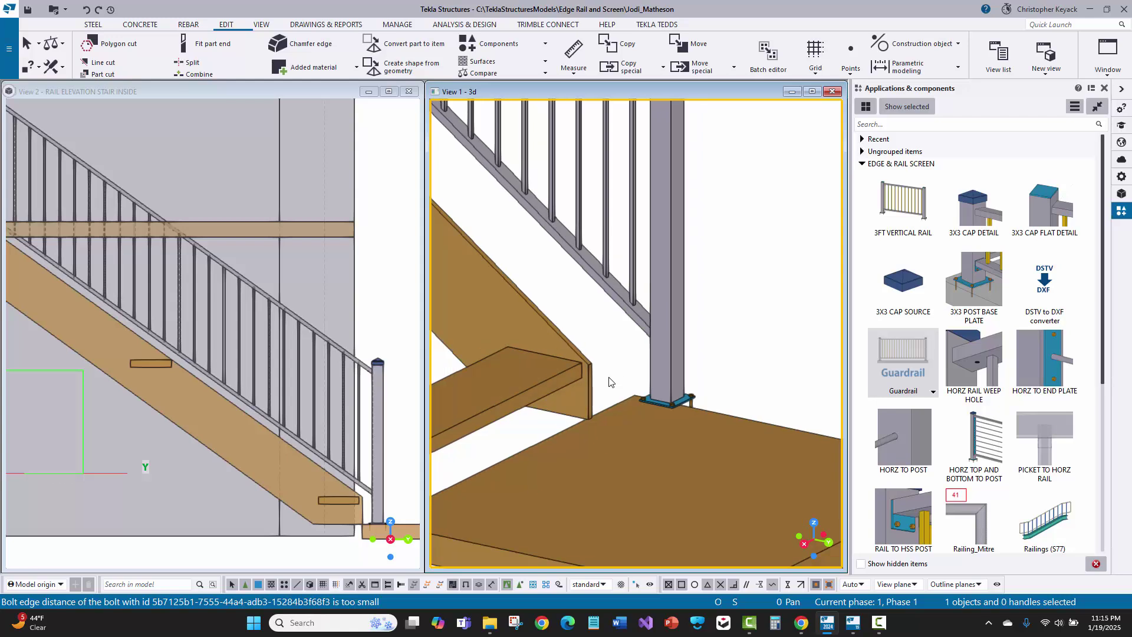
key(v)
click(668, 399)
ctrl+middle_drag(660, 419, 553, 190)
ctrl+middle_drag(438, 138, 530, 175)
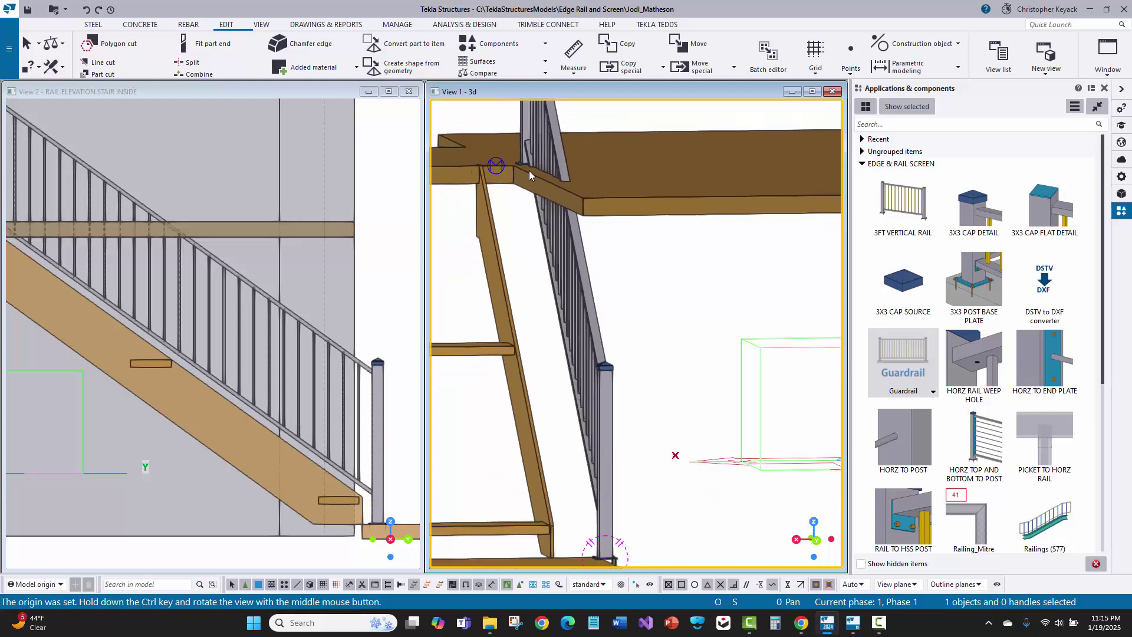
Set the stair guardrail's sideways offset from the picked line to -7" and modify the guardrail
double_click(567, 296)
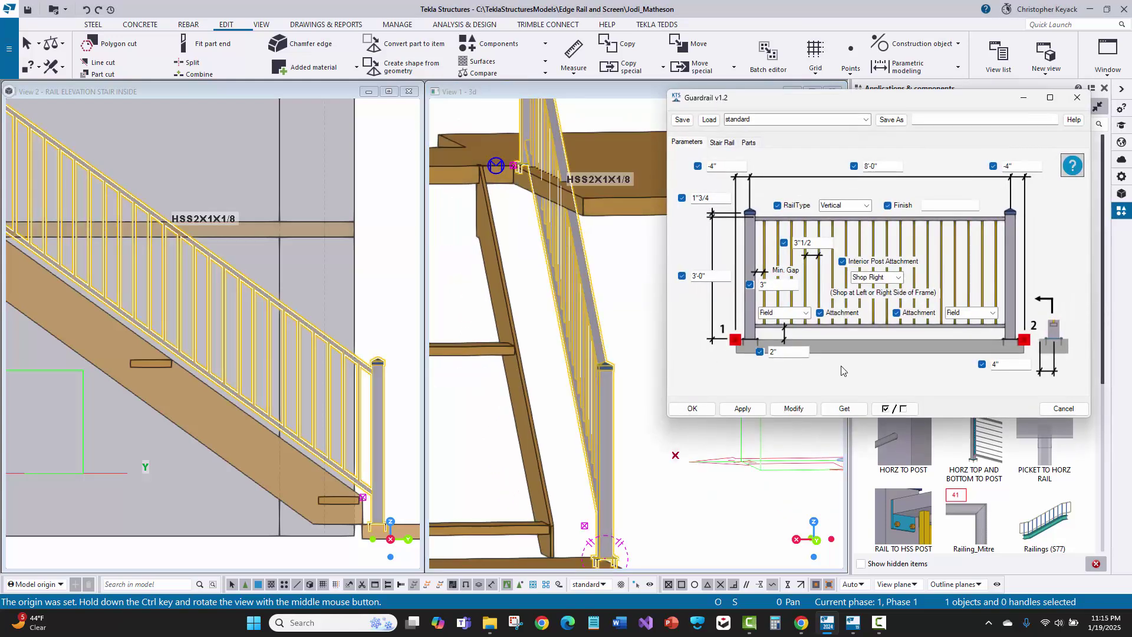
drag(992, 369, 976, 367)
click(795, 413)
middle_drag(578, 479, 588, 386)
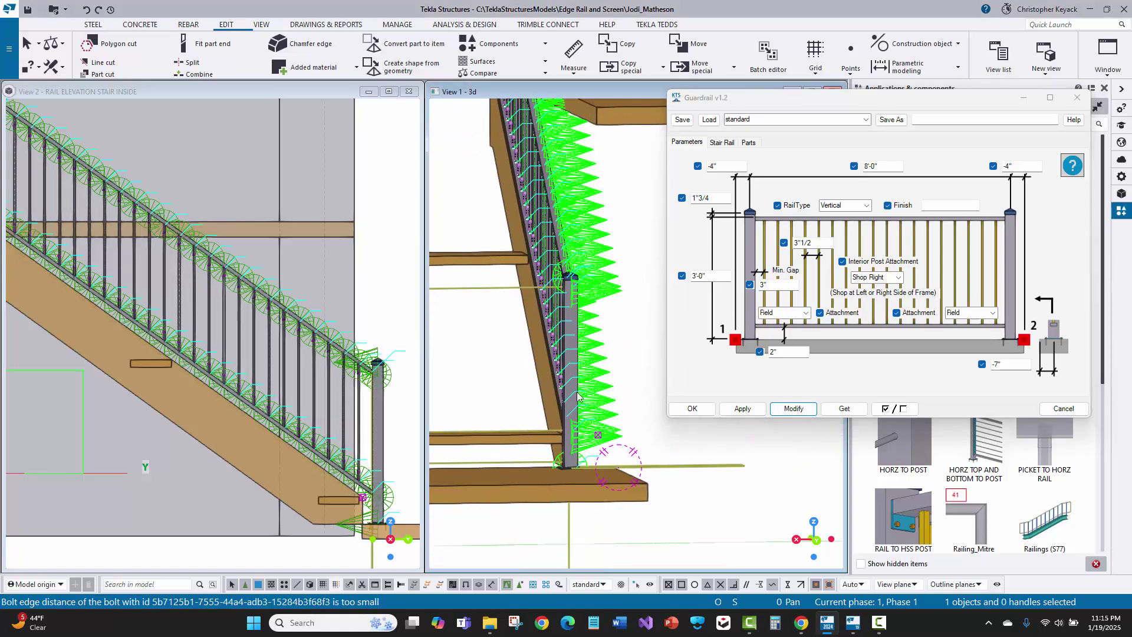
Inspect the lower and upper post base plates and the bottom rail against the stringer and deck in the 3D view
scroll(574, 468, up, 3)
ctrl+middle_drag(574, 468, 654, 479)
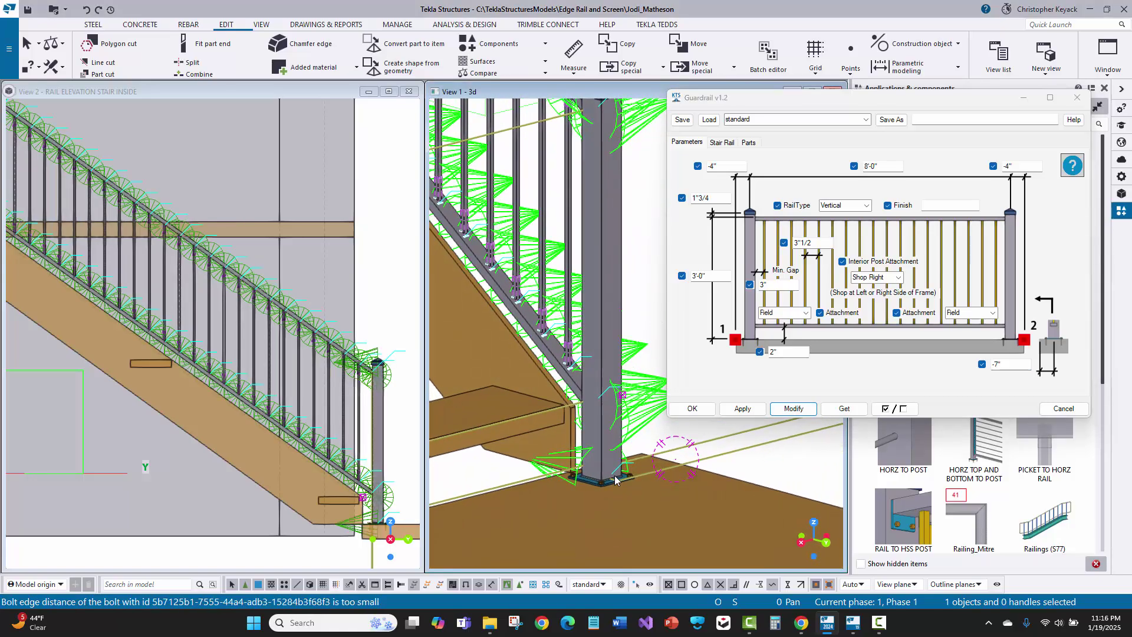
middle_drag(568, 419, 632, 490)
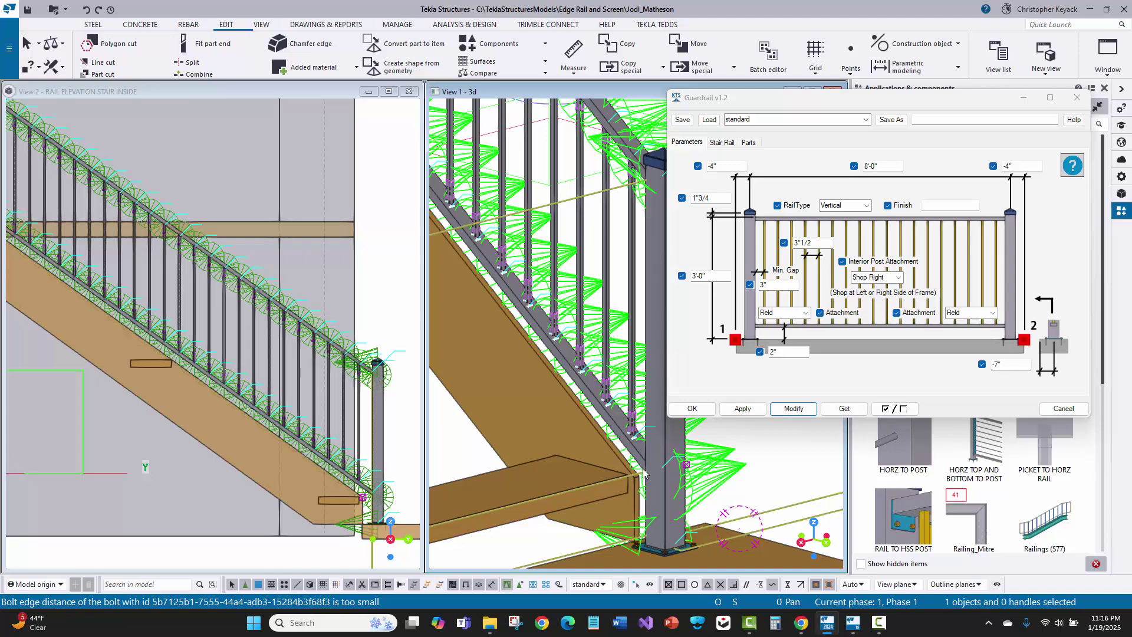
scroll(549, 356, down, 4)
scroll(530, 394, up, 5)
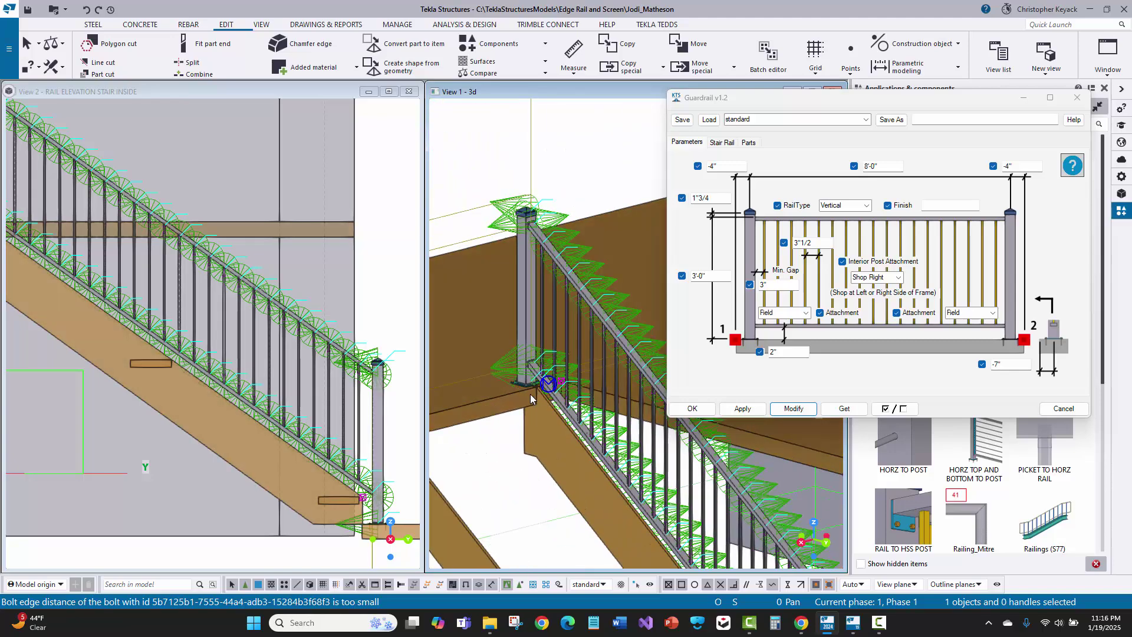
scroll(513, 374, up, 5)
scroll(515, 369, down, 3)
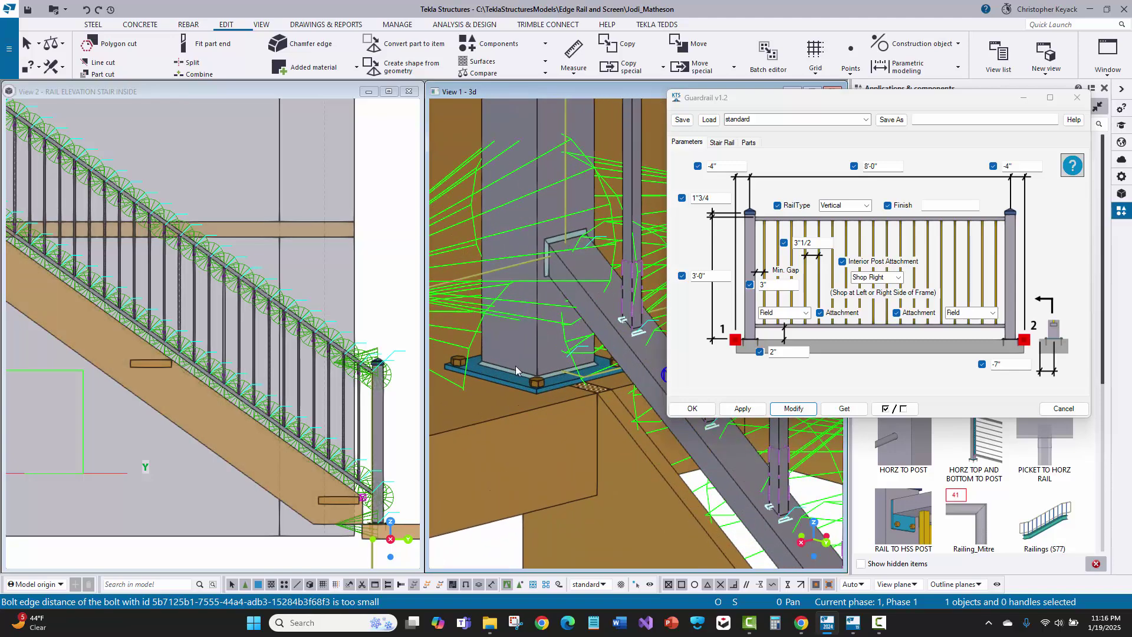
scroll(529, 376, down, 3)
ctrl+middle_drag(533, 388, 578, 291)
scroll(579, 294, up, 3)
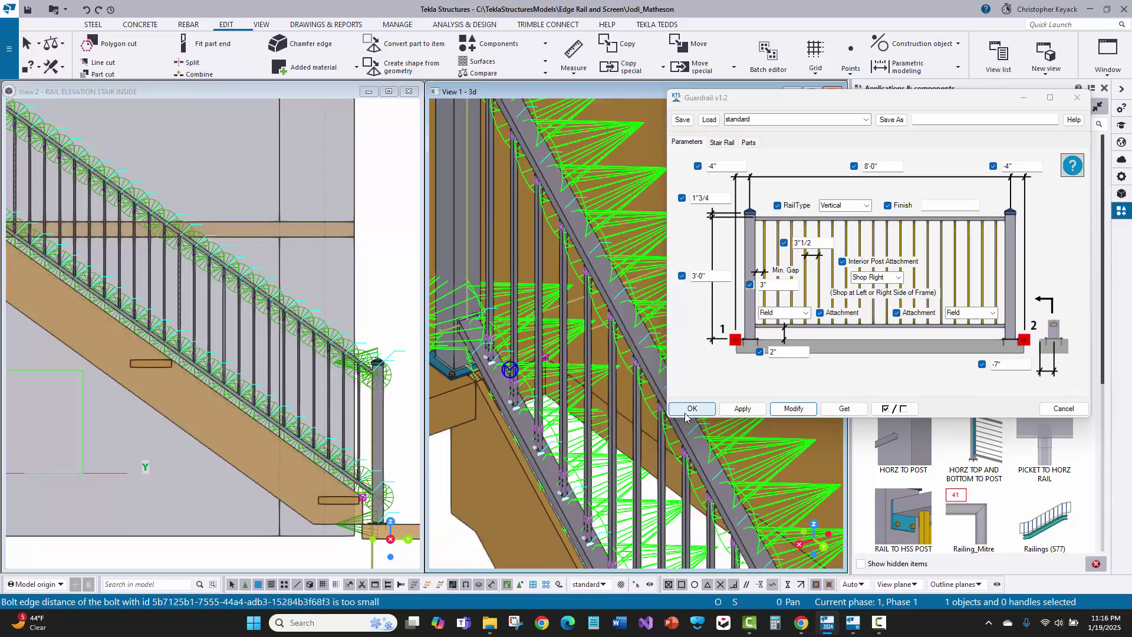
Close the Guardrail settings, check the upper post's base plate at the stringer, and redraw the 3D view
click(685, 414)
scroll(693, 387, down, 1)
middle_drag(442, 365, 515, 374)
key(v)
click(555, 381)
scroll(555, 379, up, 3)
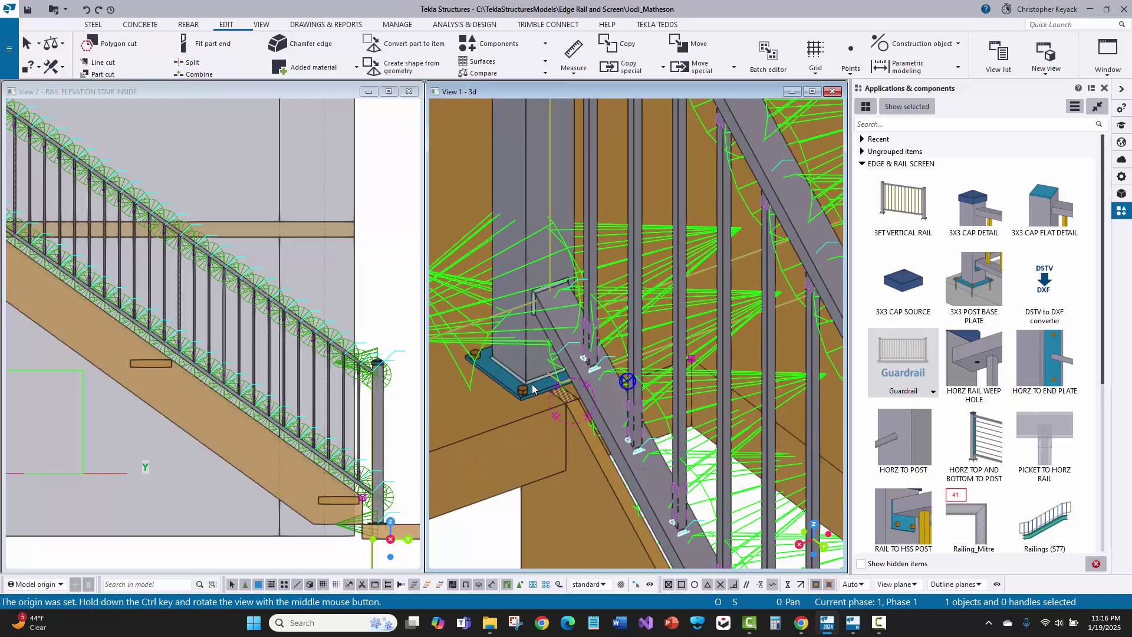
scroll(532, 389, down, 3)
mouse_move(614, 392)
ctrl+middle_down()
mouse_move(675, 331)
mouse_move(593, 391)
mouse_move(531, 412)
mouse_move(625, 388)
ctrl+middle_up()
scroll(625, 388, down, 5)
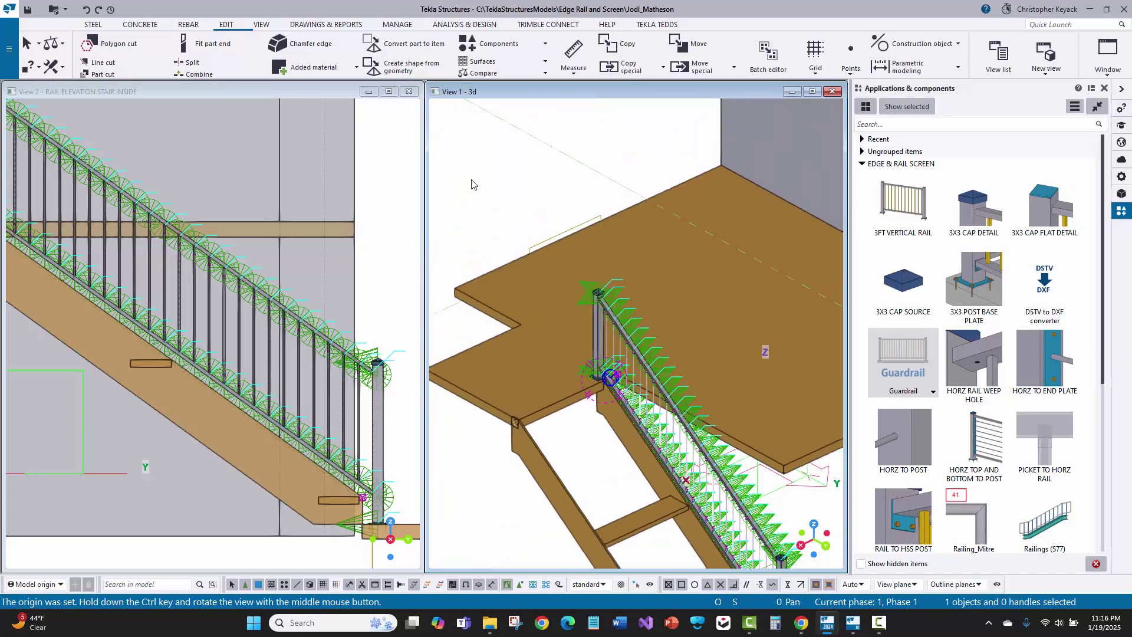
right_click(485, 170)
click(505, 238)
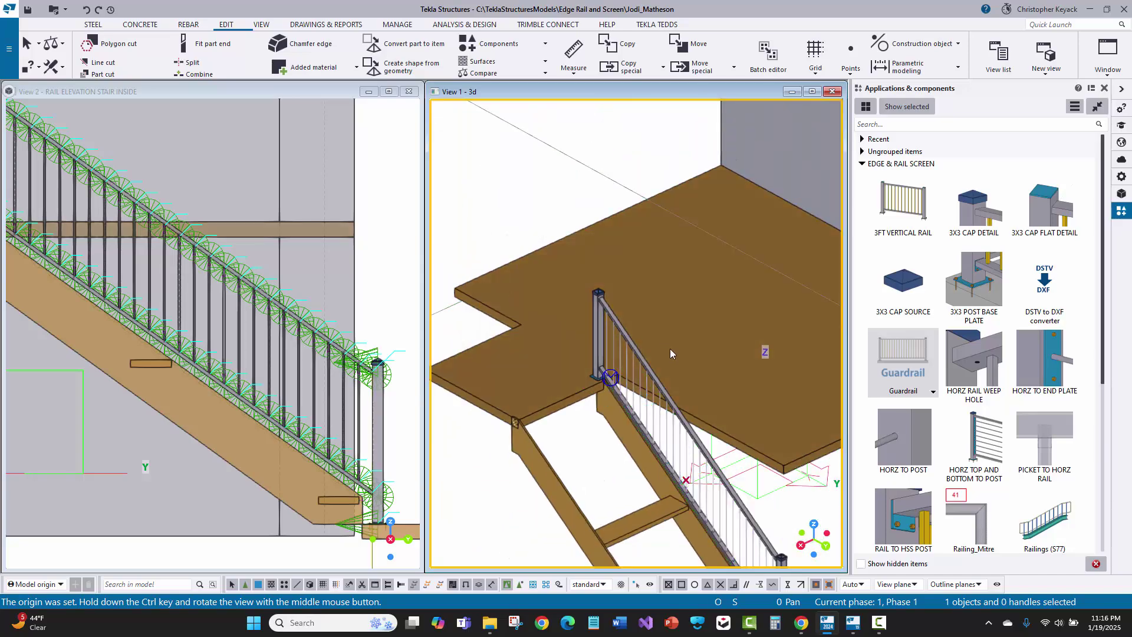
Start a new Guardrail component for the deck edge and load the saved Vertical_Rail settings
ctrl+middle_drag(670, 348, 554, 341)
double_click(882, 352)
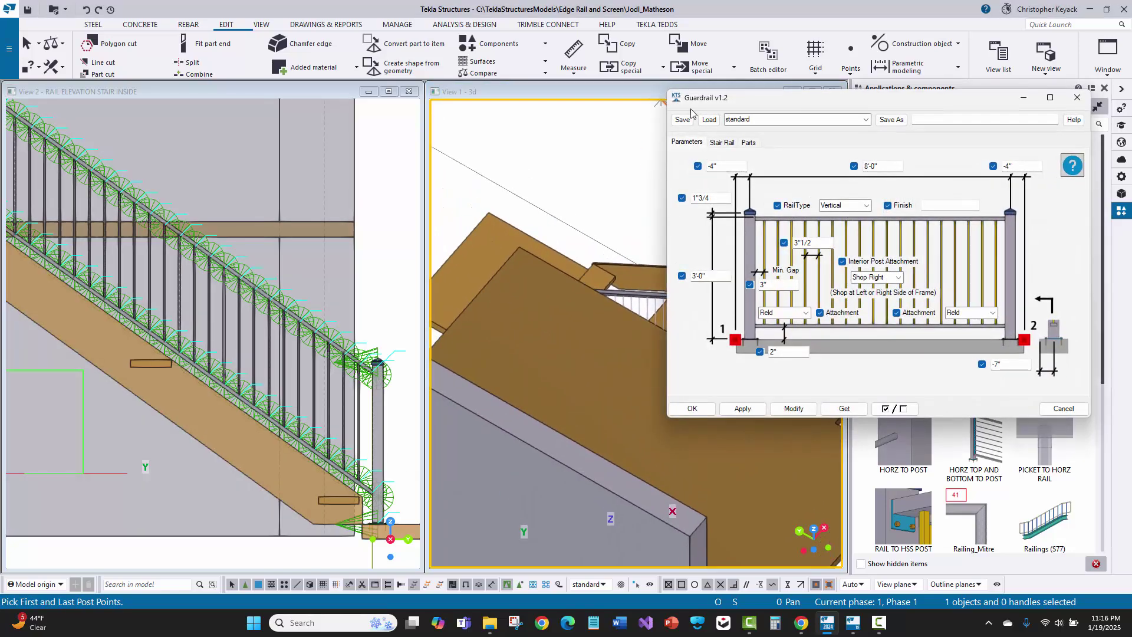
click(865, 120)
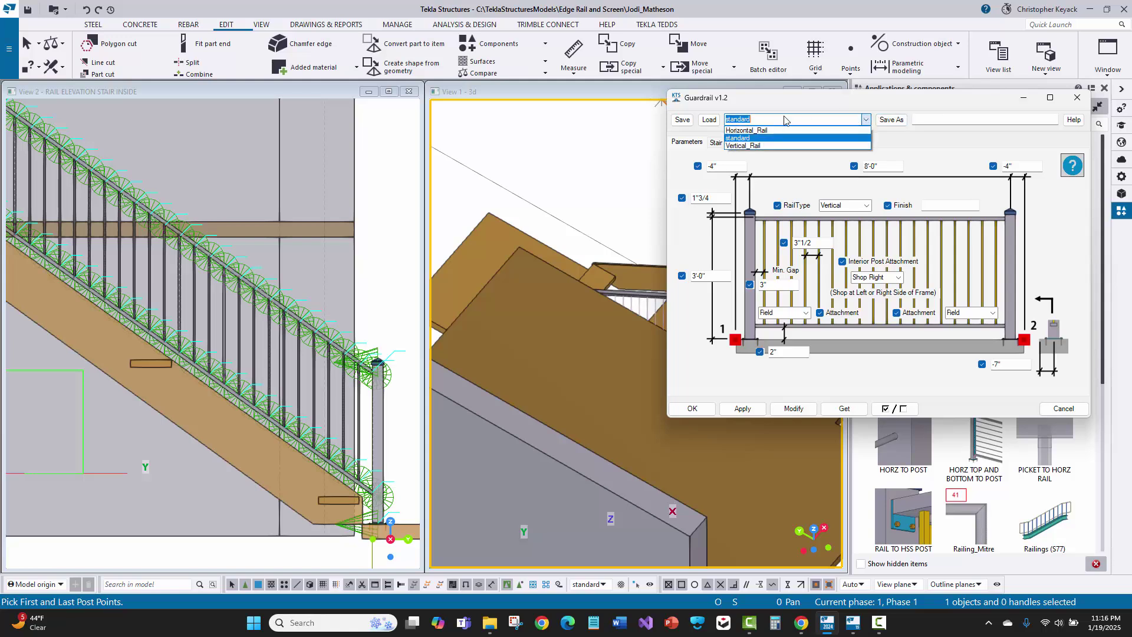
click(773, 137)
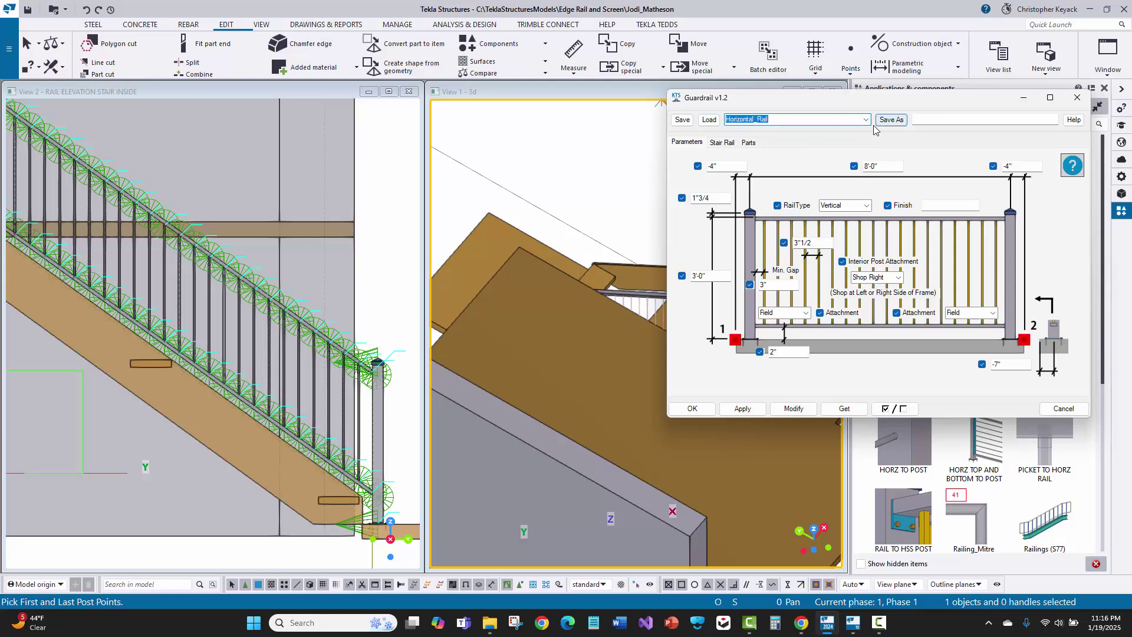
click(865, 120)
click(766, 147)
click(709, 120)
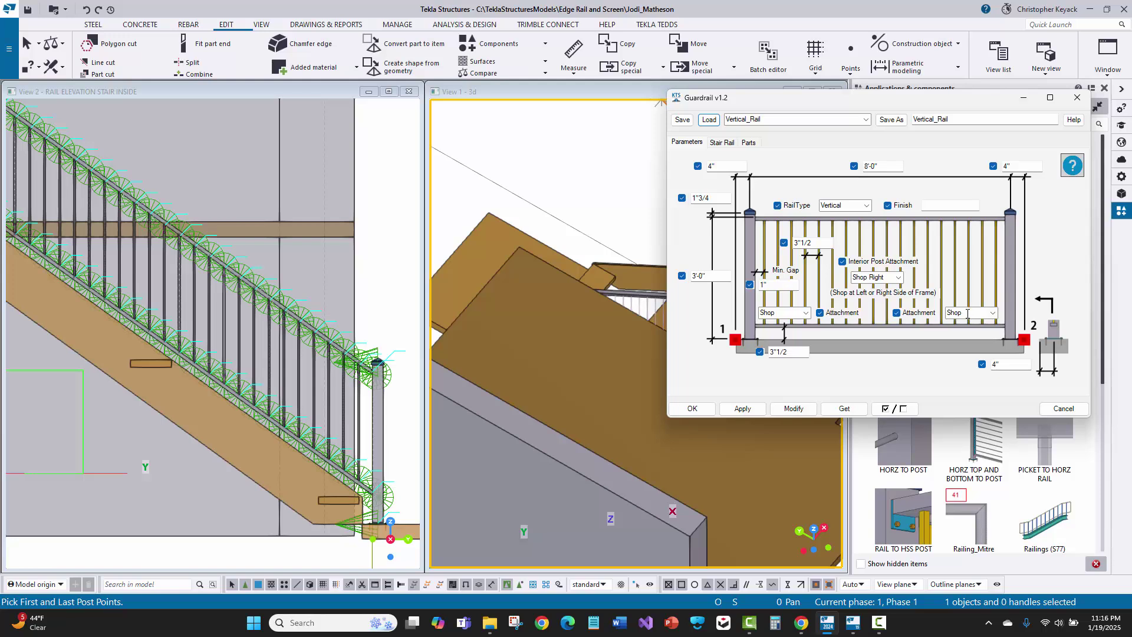
Set the attachment at the point 2 end to Field, then apply and accept the Guardrail settings
click(994, 315)
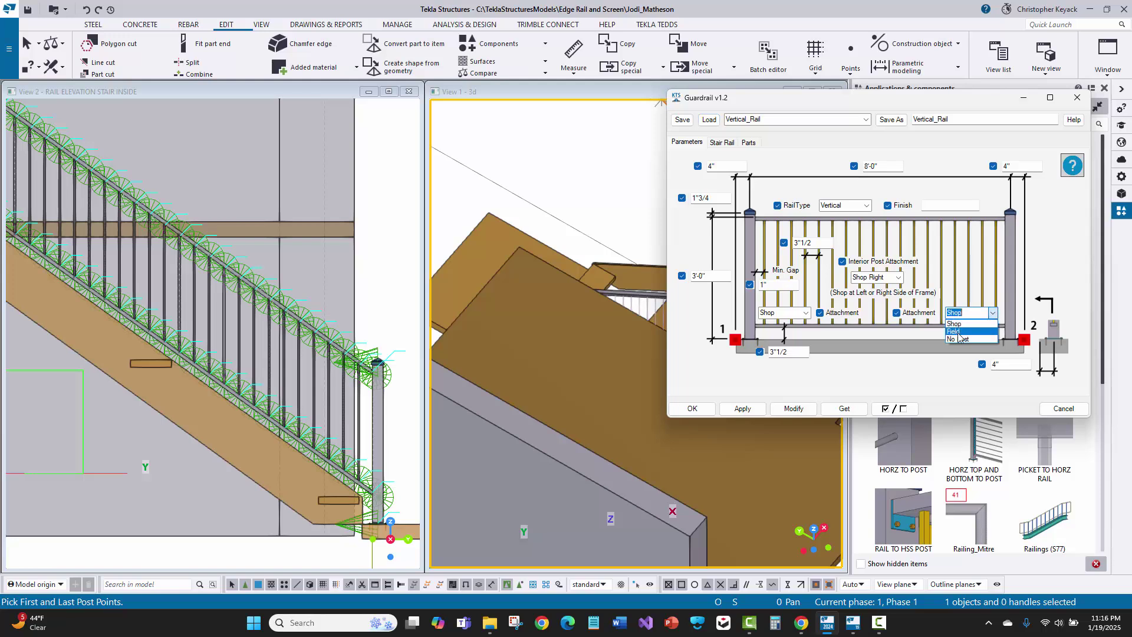
click(955, 332)
click(740, 410)
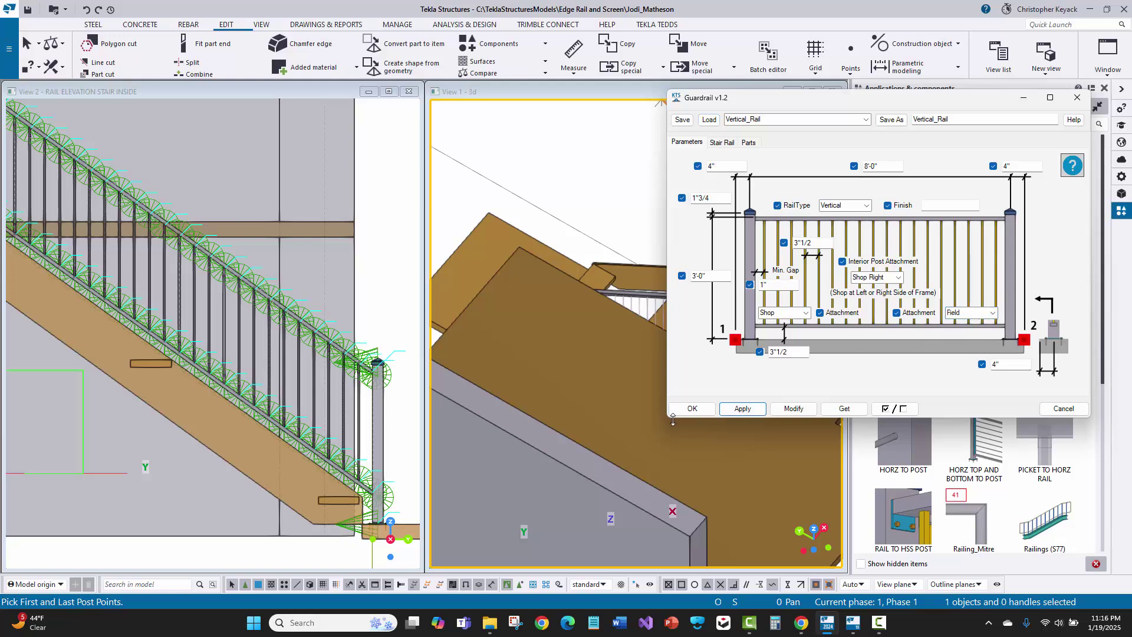
click(692, 411)
Place the guardrail between the deck edge corner and the stair opening corner, picking the stair's upper post as previous post, and end the command
scroll(500, 270, up, 1)
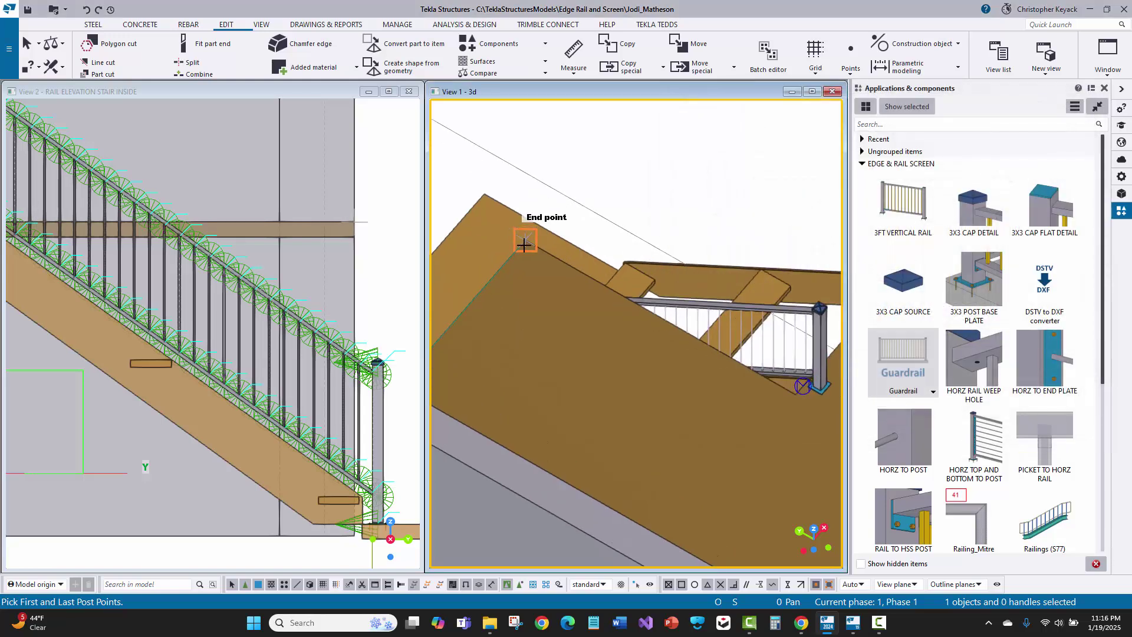
click(526, 244)
middle_drag(604, 341, 503, 305)
scroll(646, 354, up, 3)
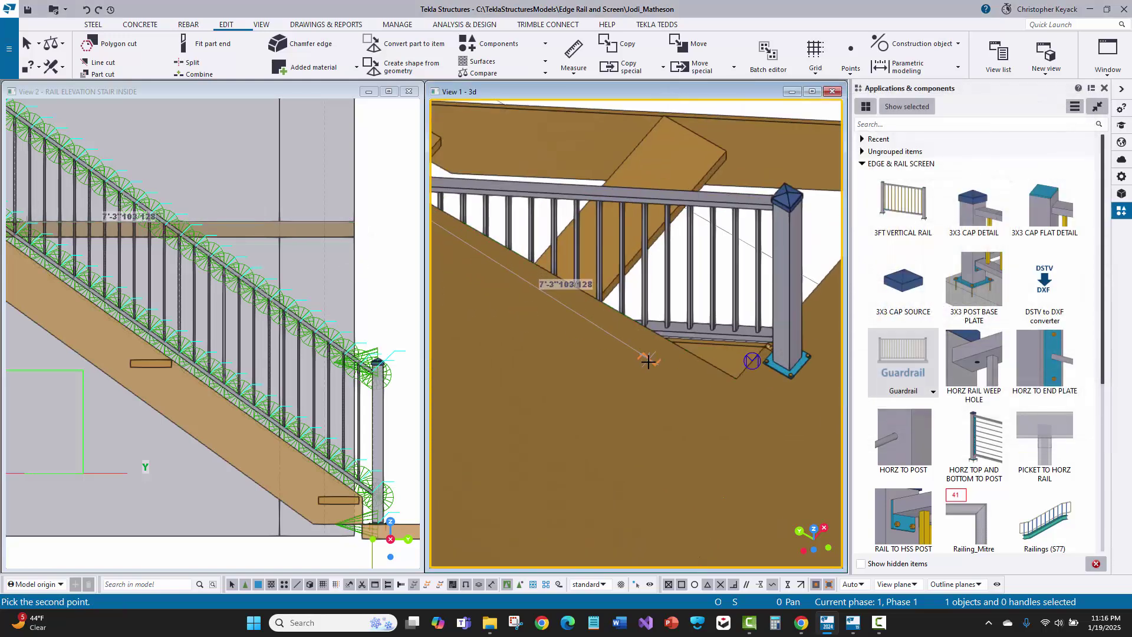
click(727, 376)
click(784, 262)
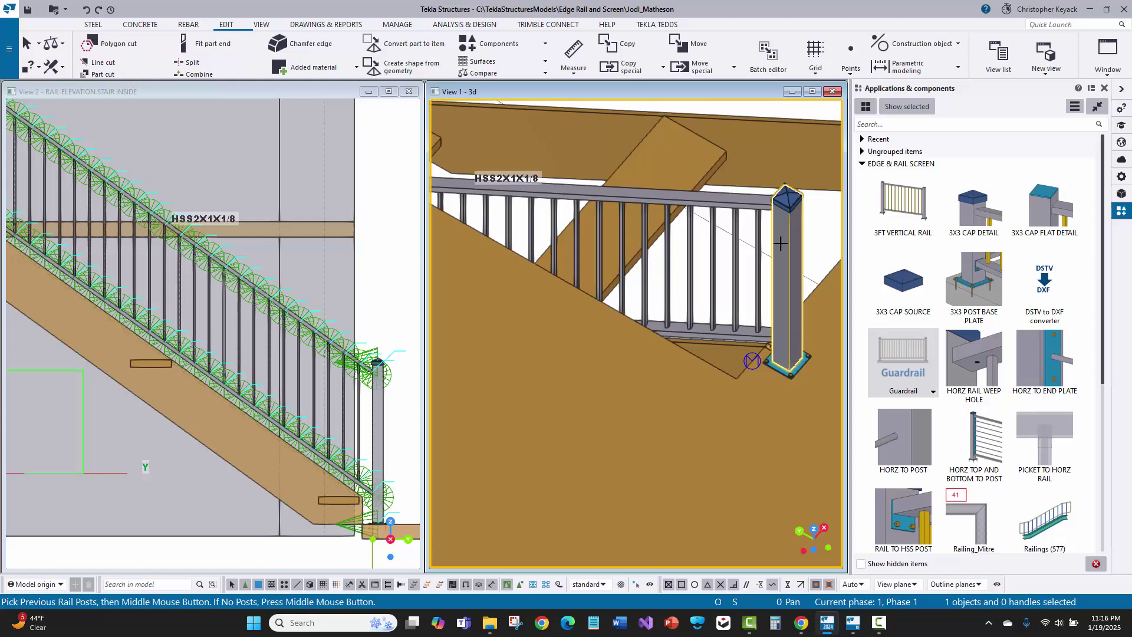
scroll(750, 317, down, 3)
middle_click(688, 150)
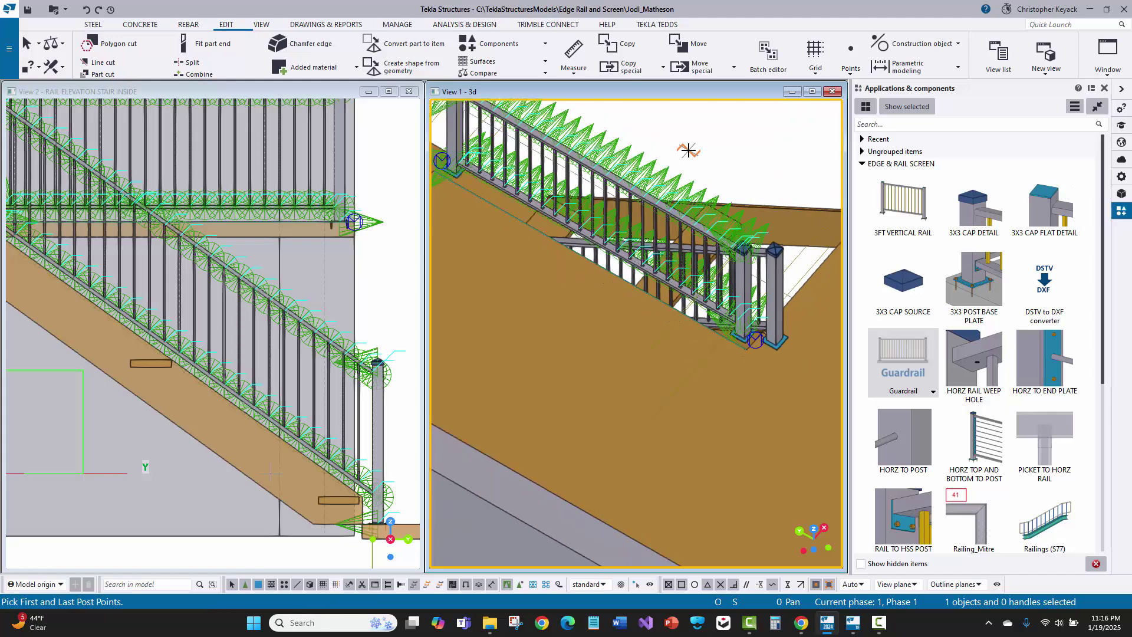
right_click(719, 125)
click(749, 137)
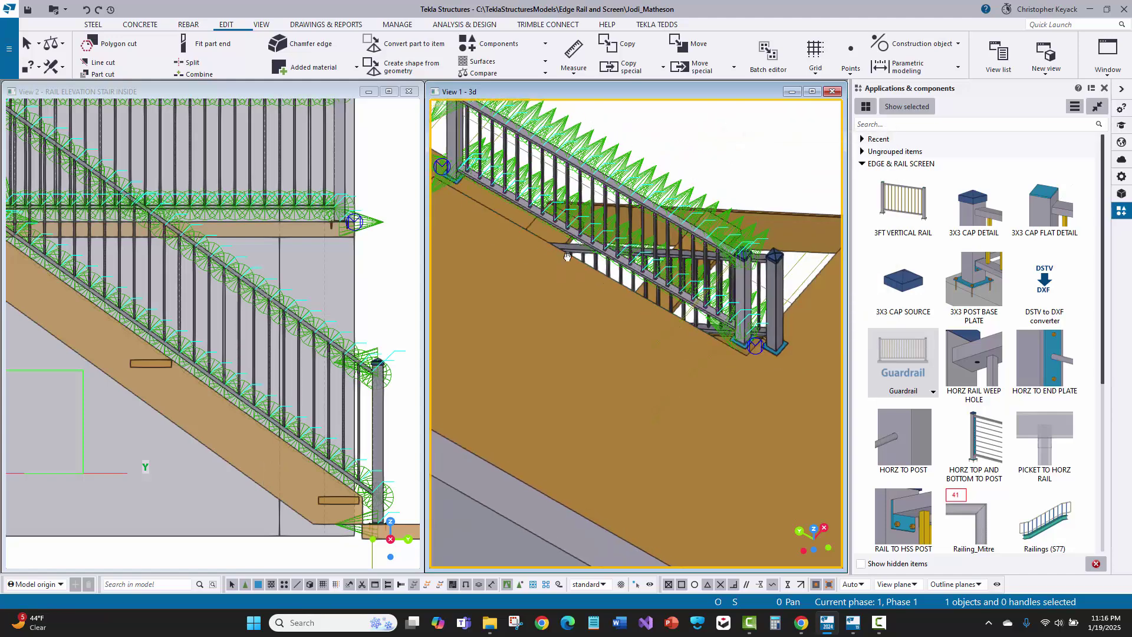
Set the deck guardrail's sideways offset to -4", modify it, and redraw the 3D view
scroll(763, 405, up, 1)
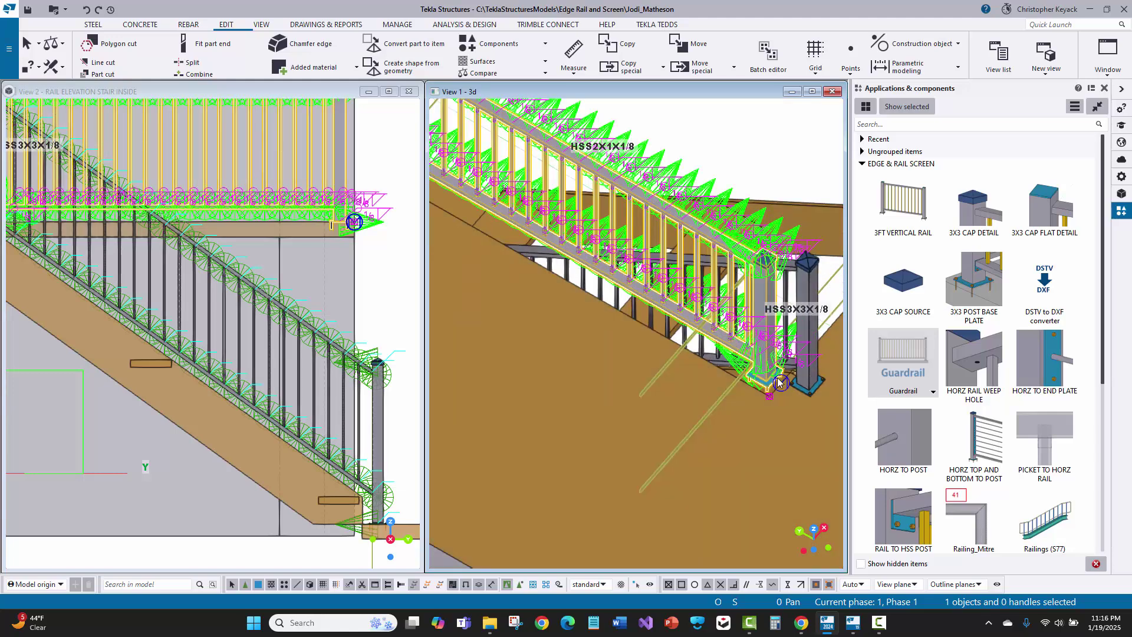
scroll(752, 353, down, 1)
double_click(747, 344)
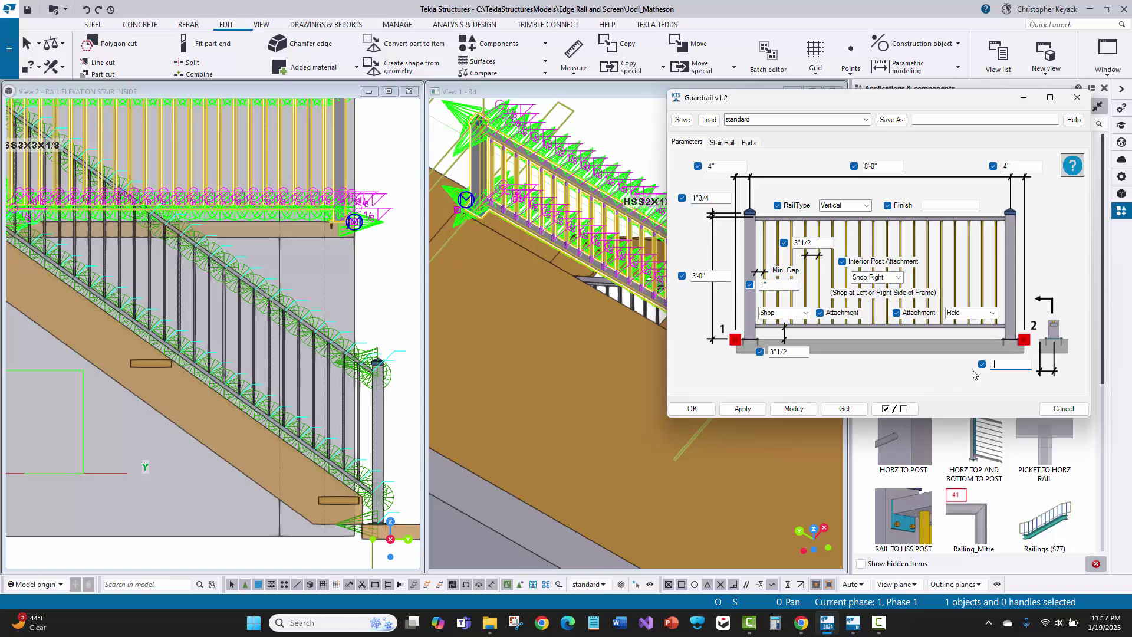
click(679, 415)
right_click(720, 156)
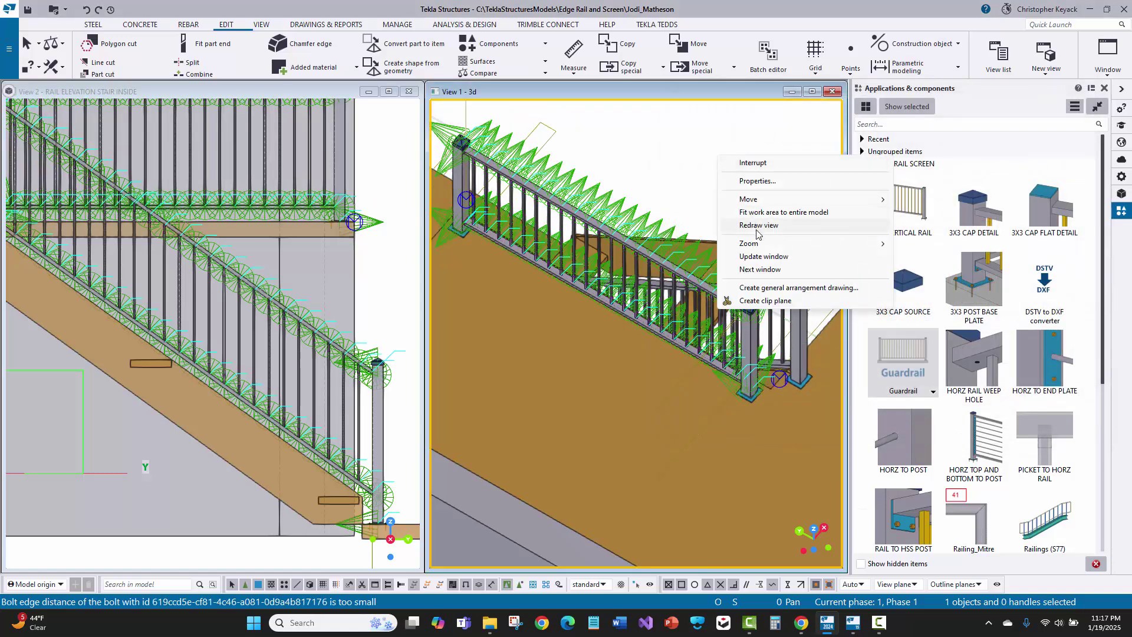
click(759, 225)
Set the deck guardrail's end offset at point 2 to -4", modify and accept it, and redraw the 3D view
scroll(708, 395, up, 4)
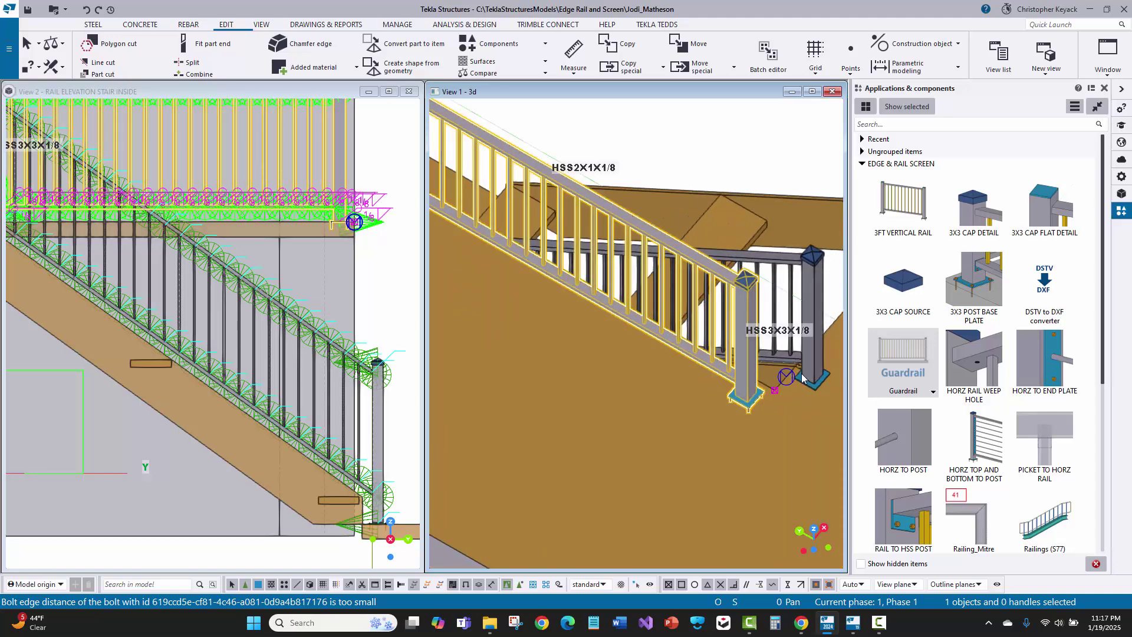
double_click(738, 375)
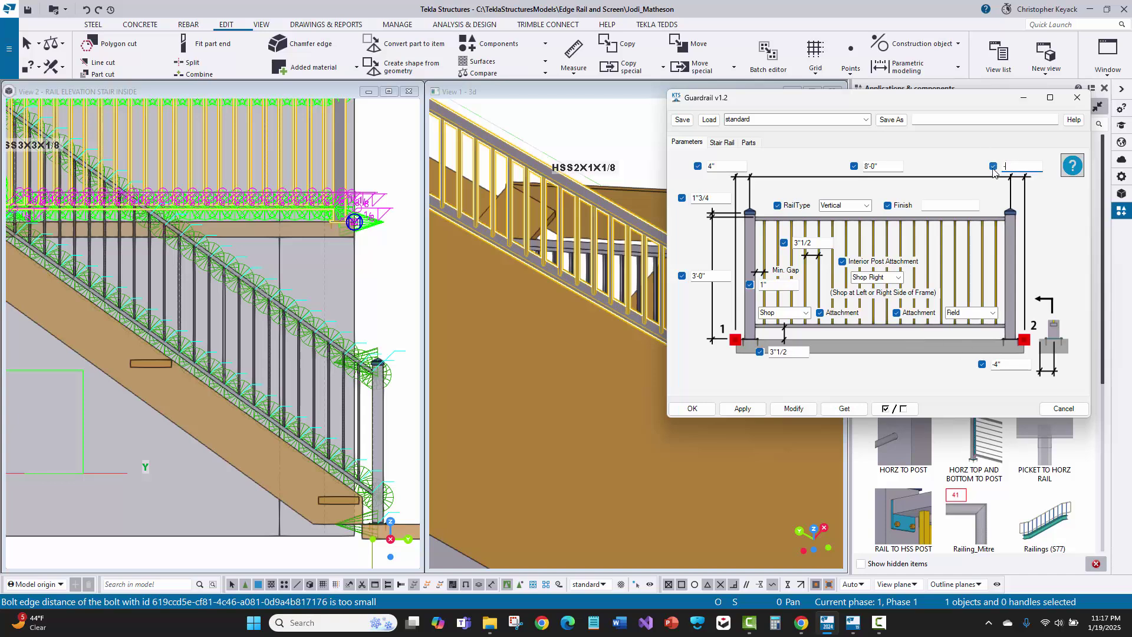
click(788, 408)
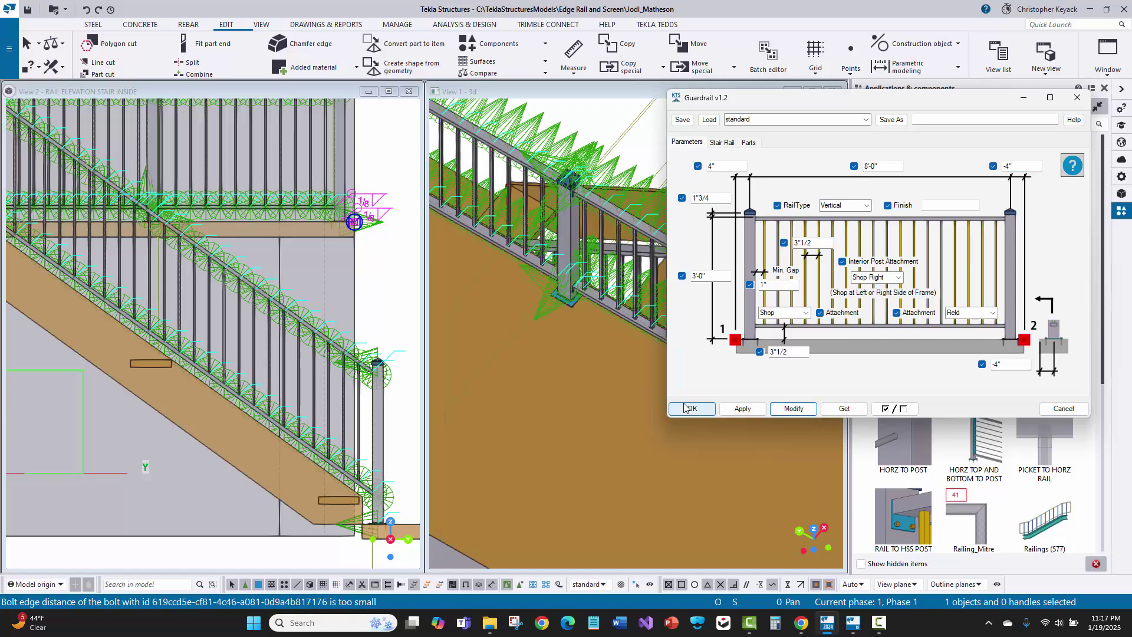
click(689, 408)
right_click(761, 121)
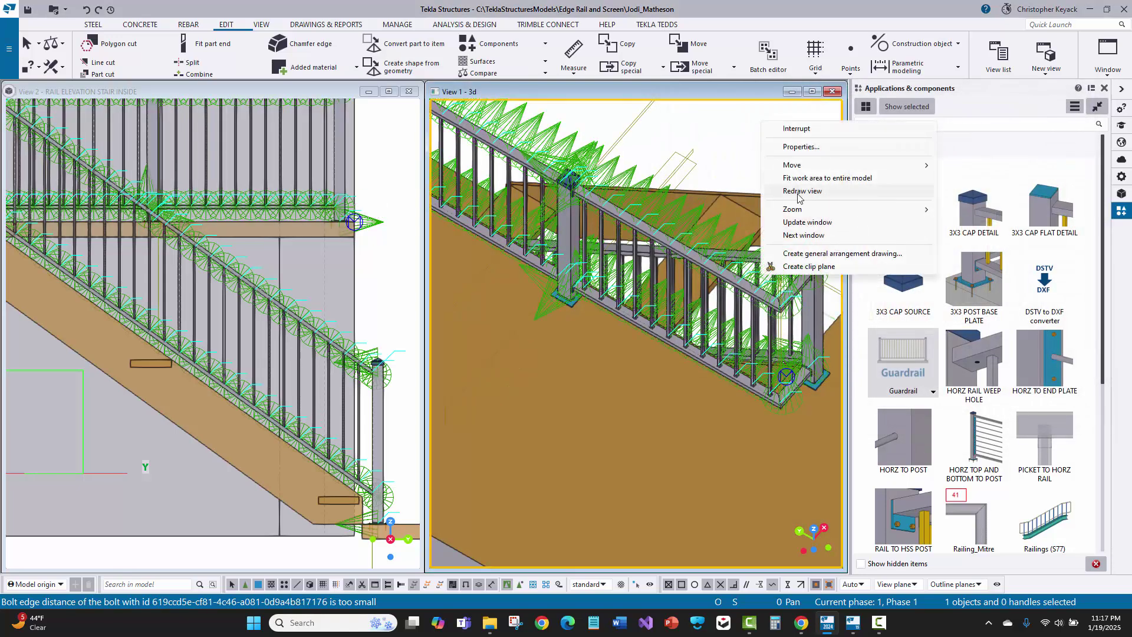
click(798, 192)
Examine from several angles how the deck guardrail's end turns and meets the stair's upper post
scroll(660, 191, down, 2)
scroll(681, 308, up, 4)
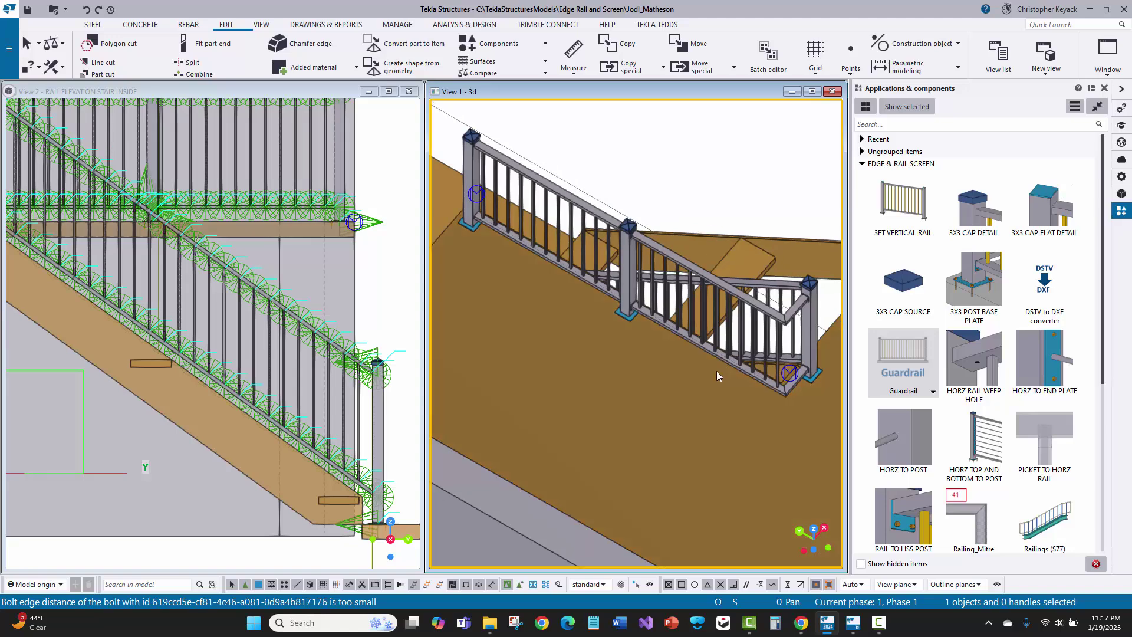
scroll(783, 256, up, 2)
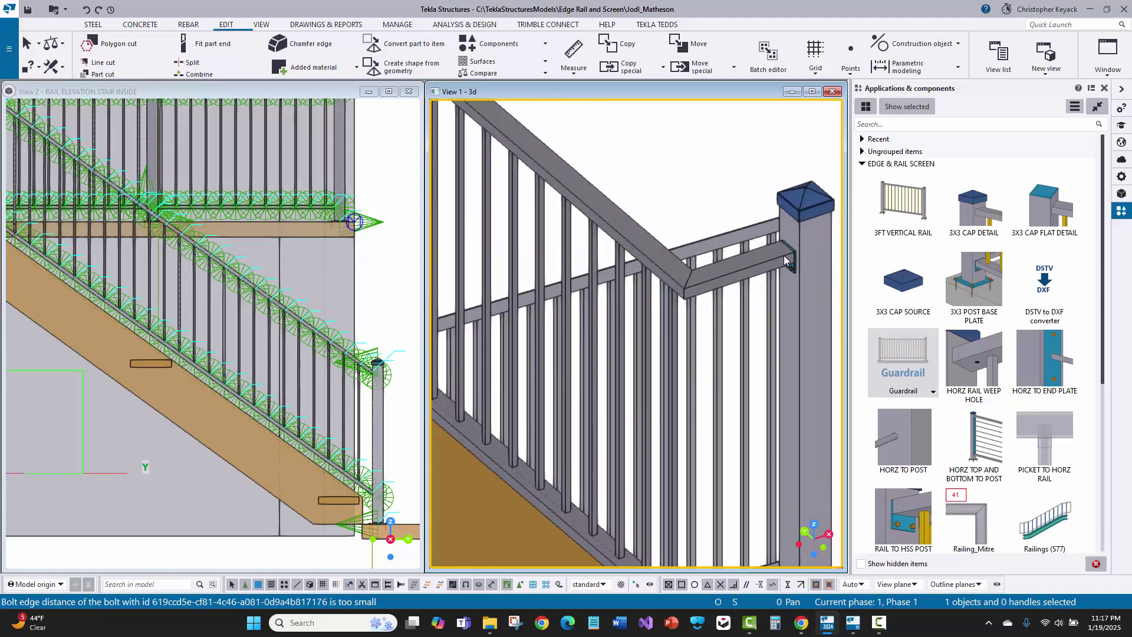
scroll(784, 256, down, 2)
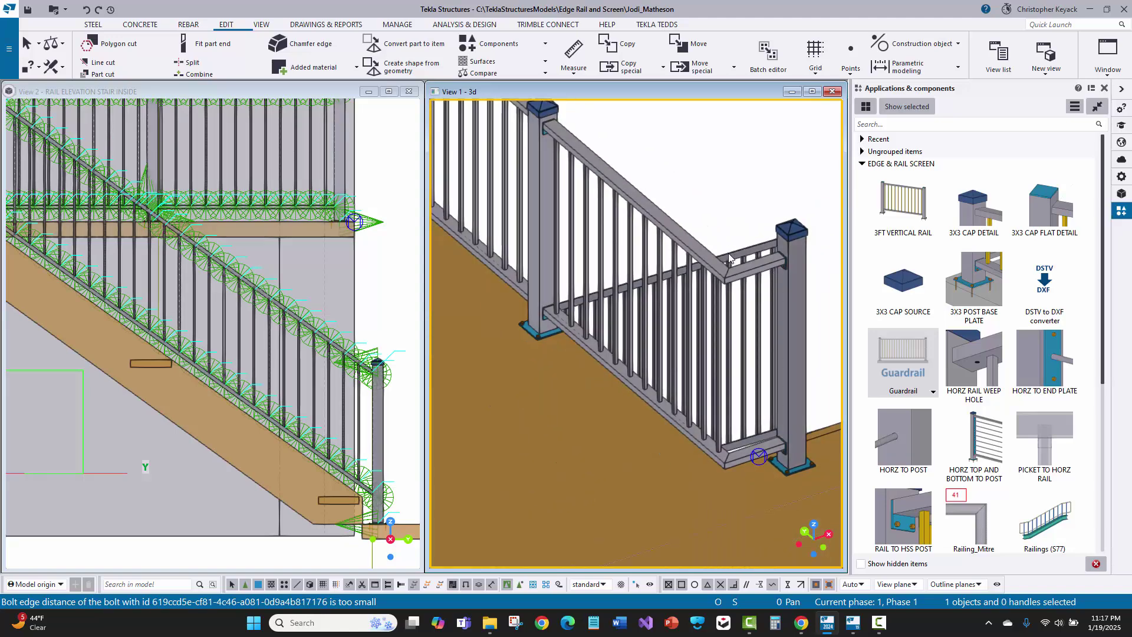
scroll(679, 329, up, 3)
key(v)
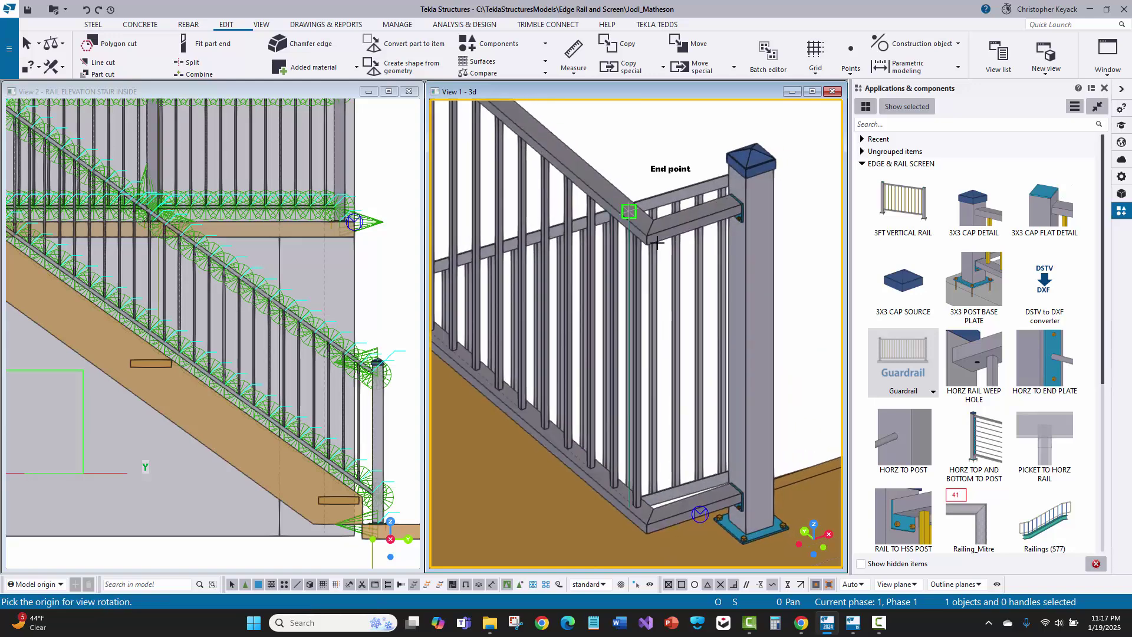
click(650, 228)
ctrl+middle_drag(690, 300, 633, 250)
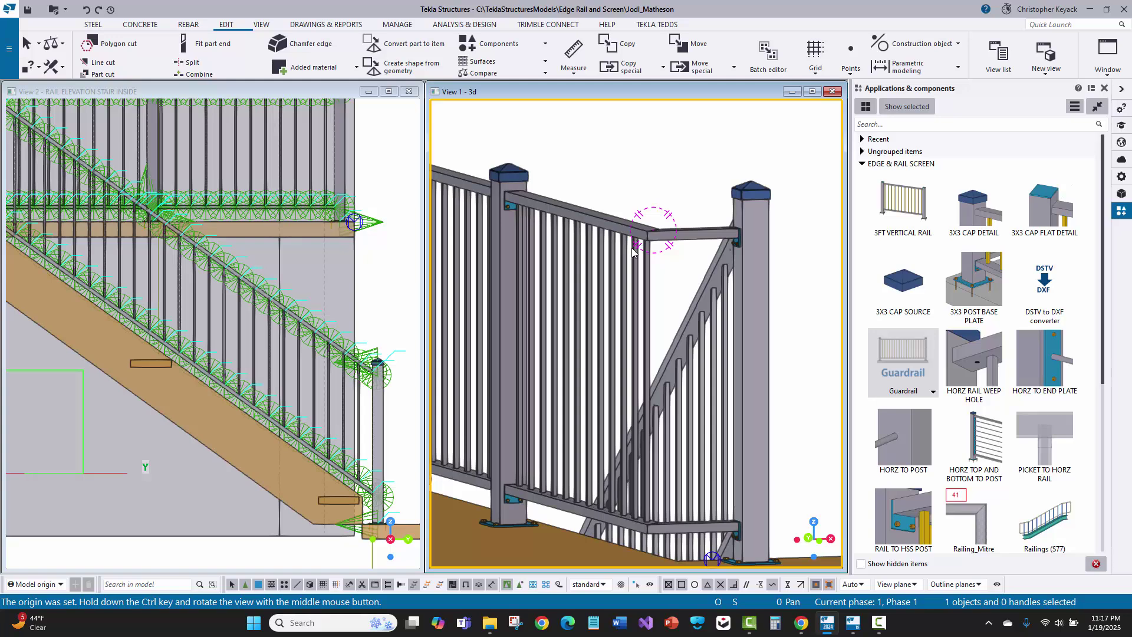
click(648, 254)
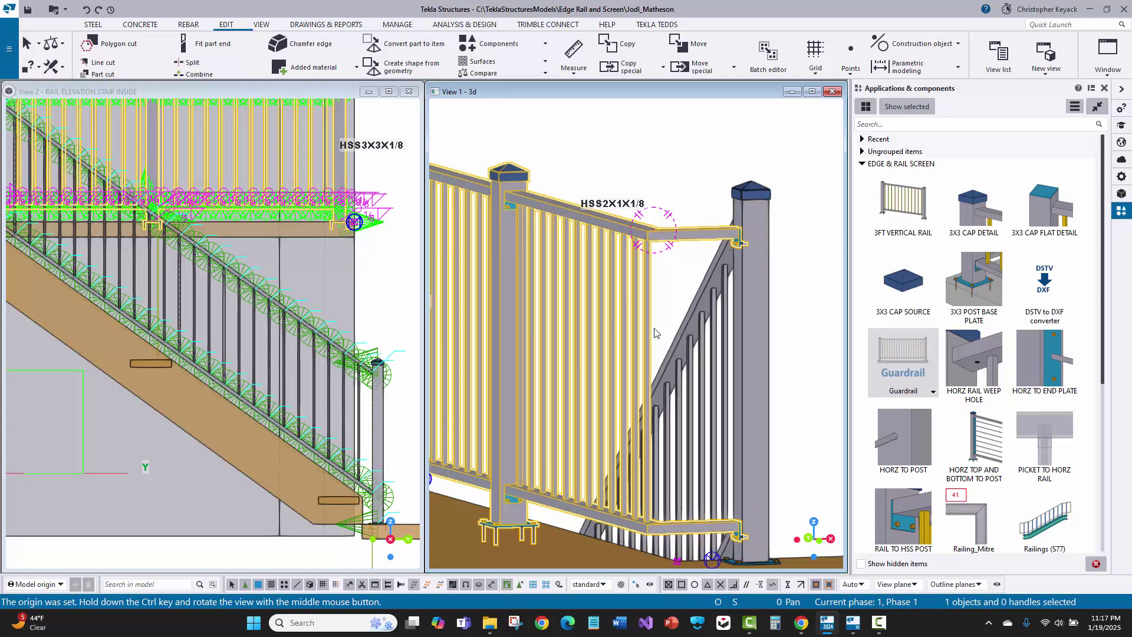
scroll(701, 348, down, 2)
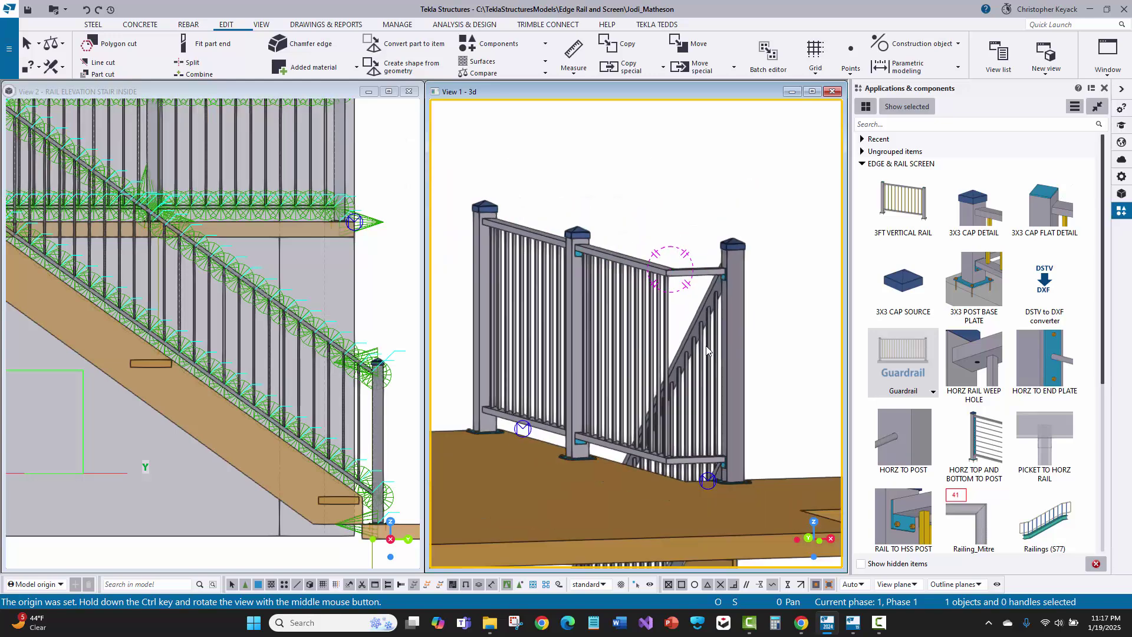
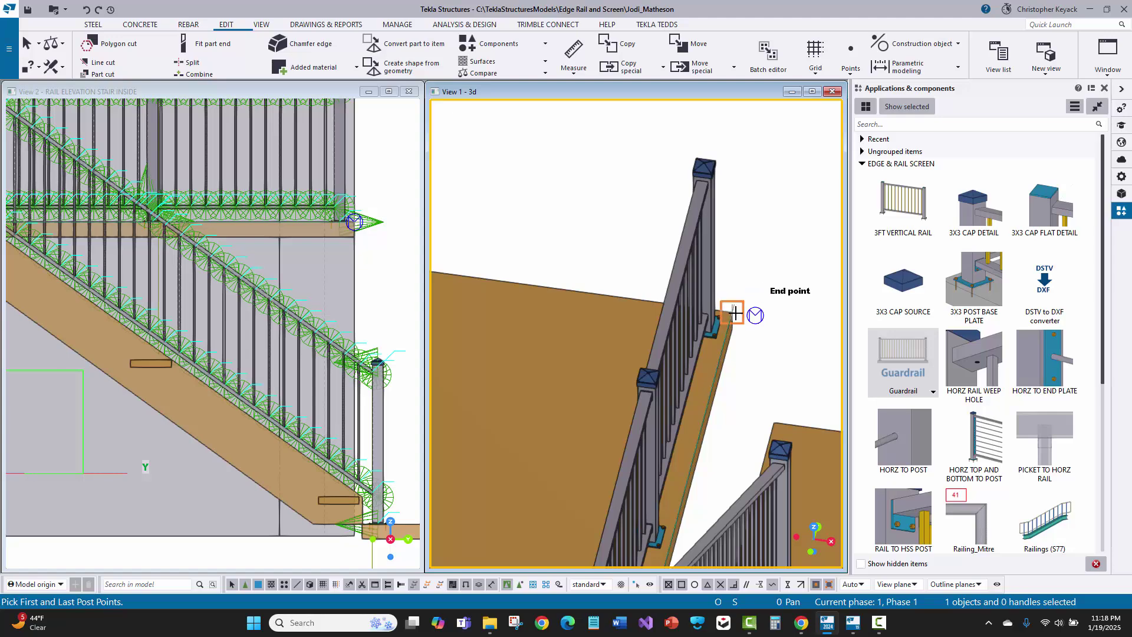
Place a guardrail from the outer deck corner to the wall corner without a previous post, end the command, and redraw the view
click(721, 317)
scroll(702, 324, up, 5)
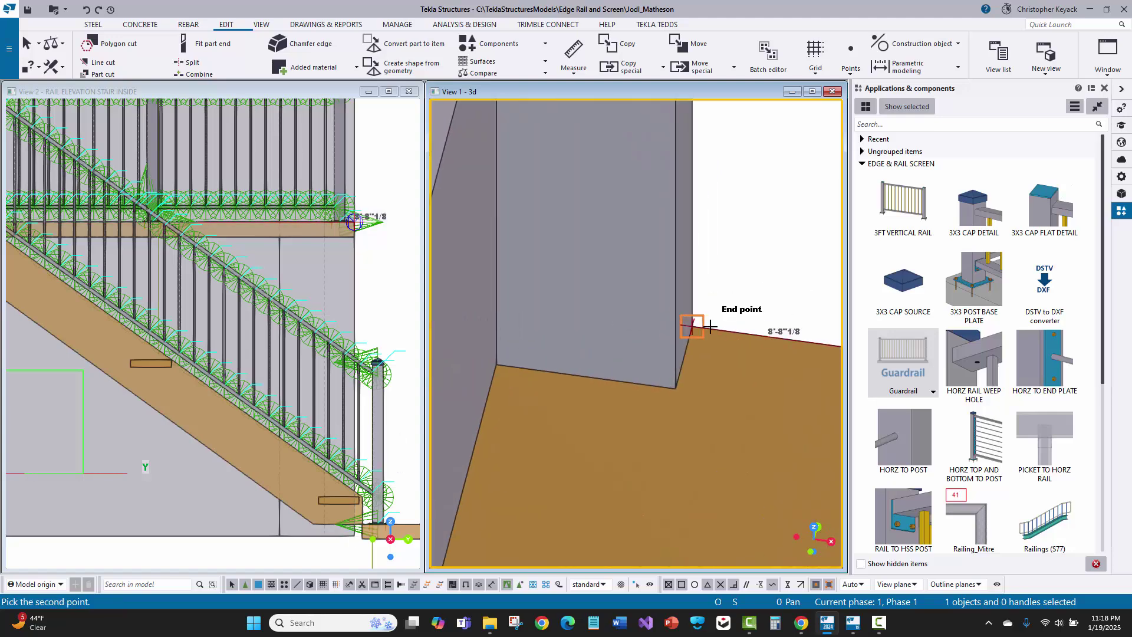
click(700, 323)
scroll(465, 318, down, 5)
scroll(619, 271, down, 3)
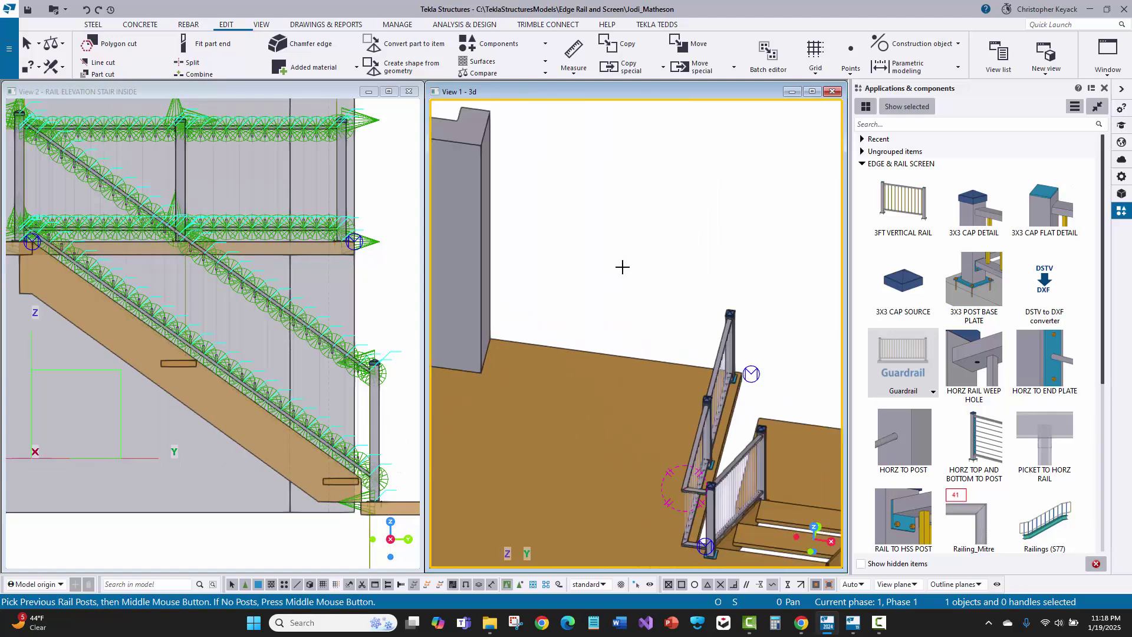
middle_click(620, 267)
right_click(656, 228)
click(667, 235)
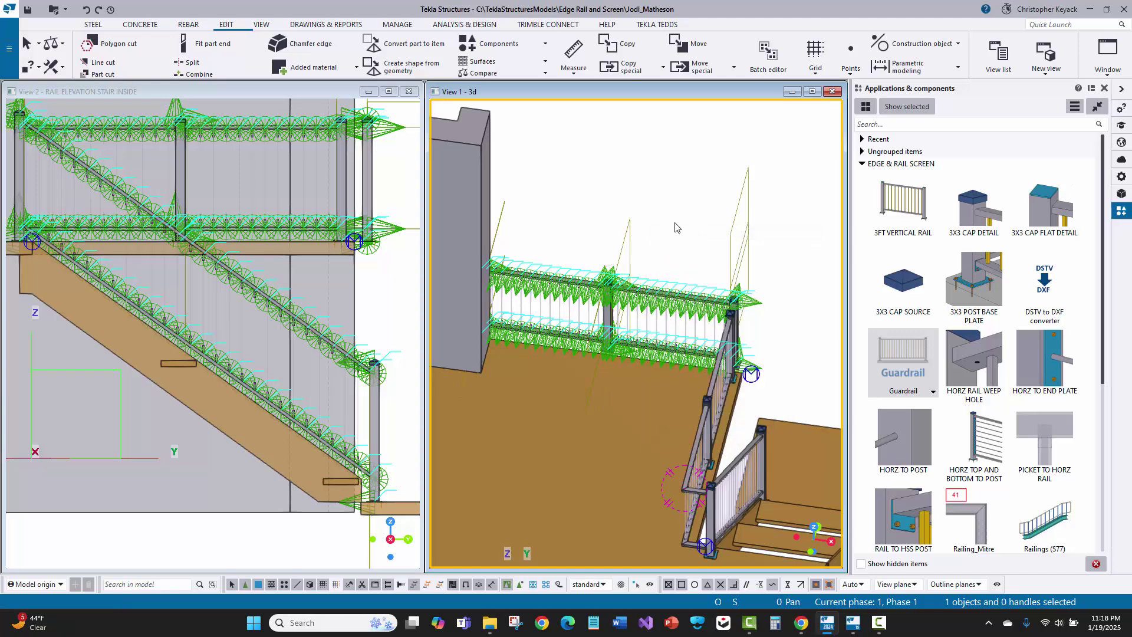
right_click(672, 236)
click(694, 293)
scroll(671, 355, up, 4)
scroll(671, 356, up, 3)
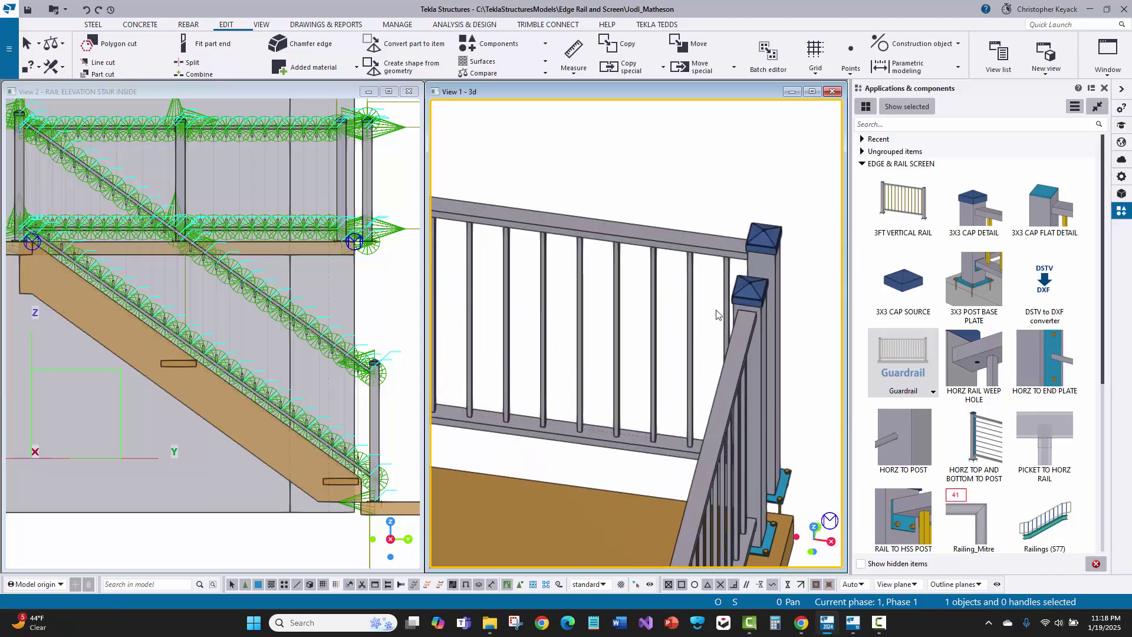
Set the wall-side guardrail's sideways offset to 4", modify and accept it, and redraw the 3D view
double_click(758, 321)
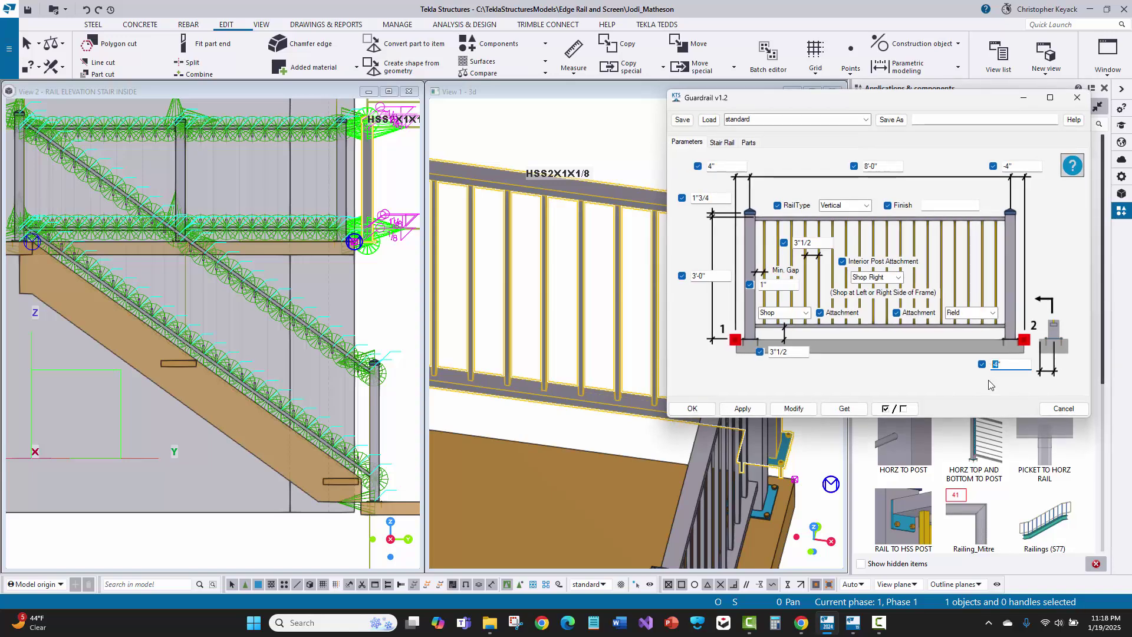
click(793, 408)
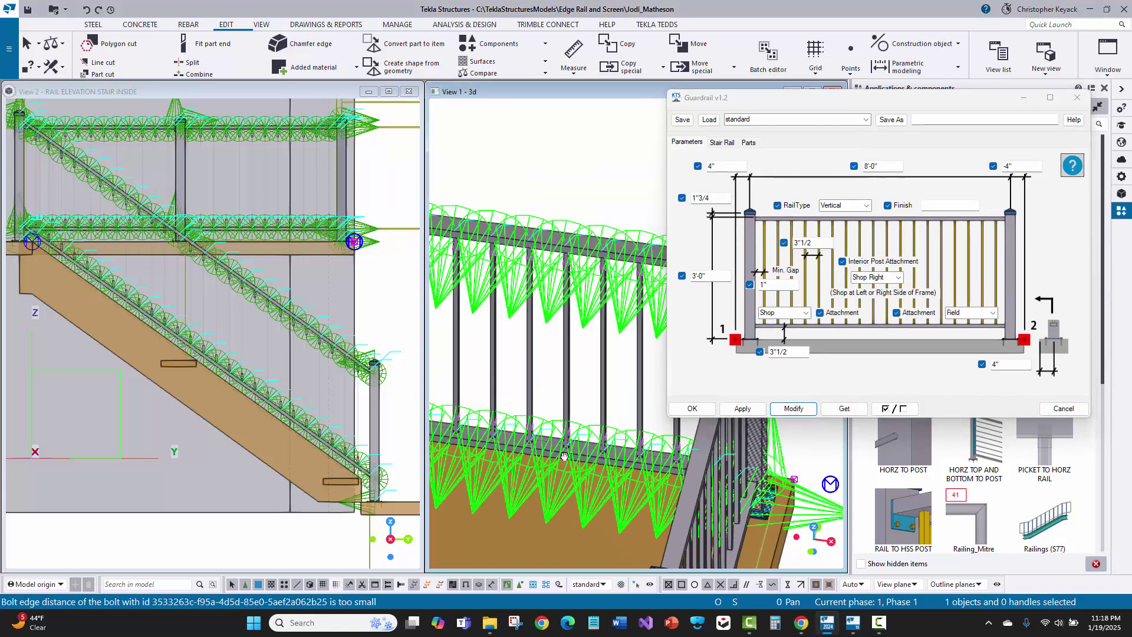
click(690, 408)
right_click(715, 312)
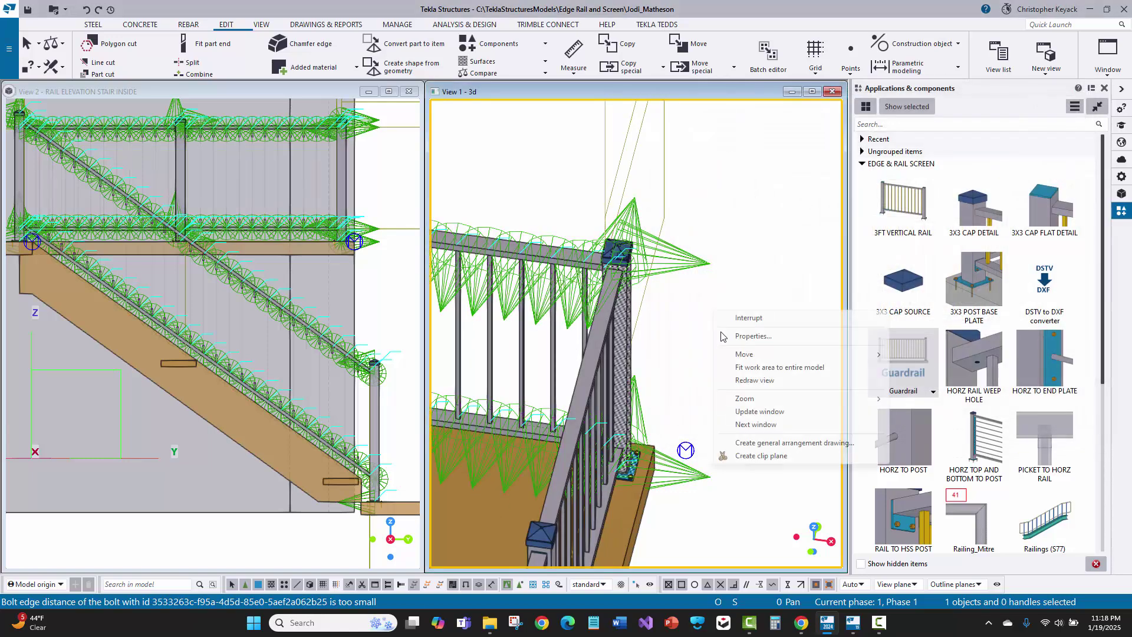
click(755, 380)
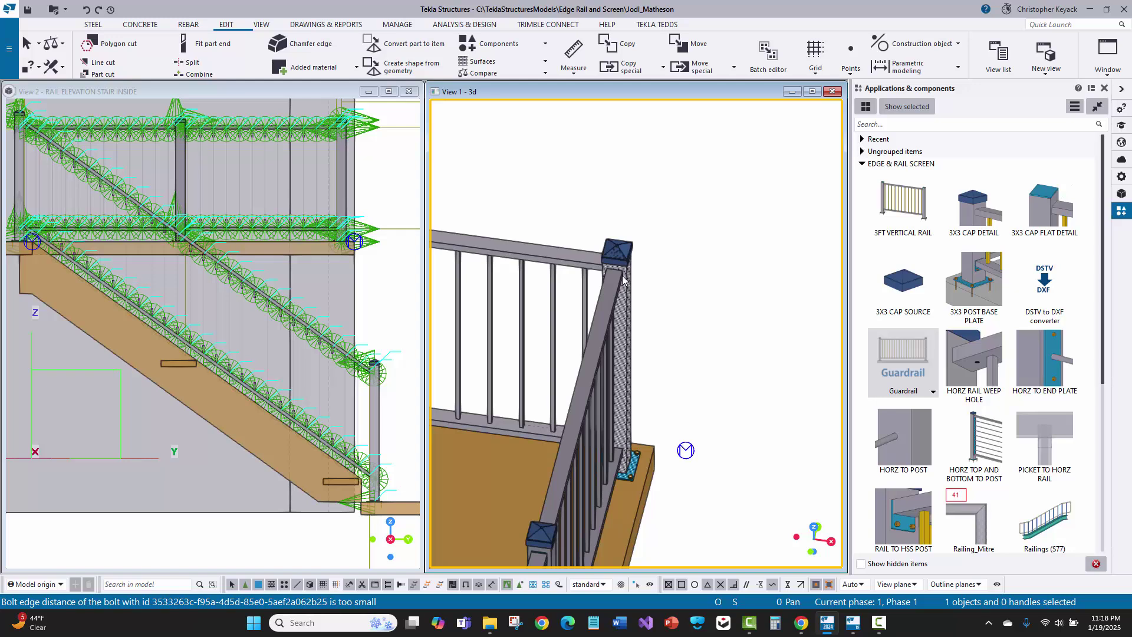
Delete the guardrail running from the outer deck corner to the wall
click(518, 245)
middle_drag(571, 274, 632, 266)
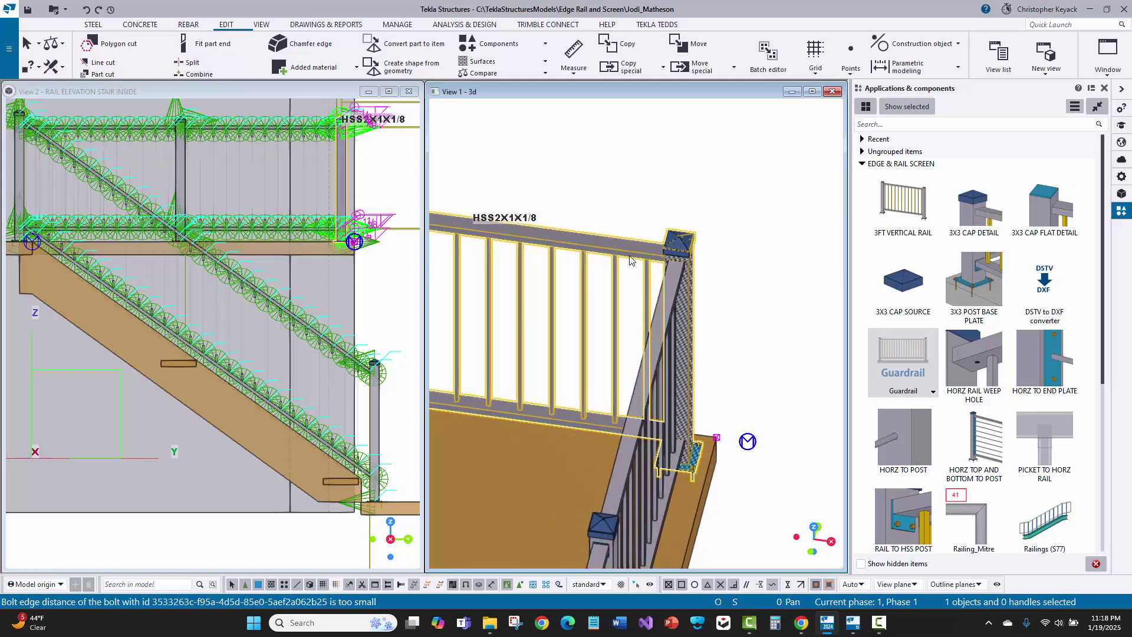
key(Delete)
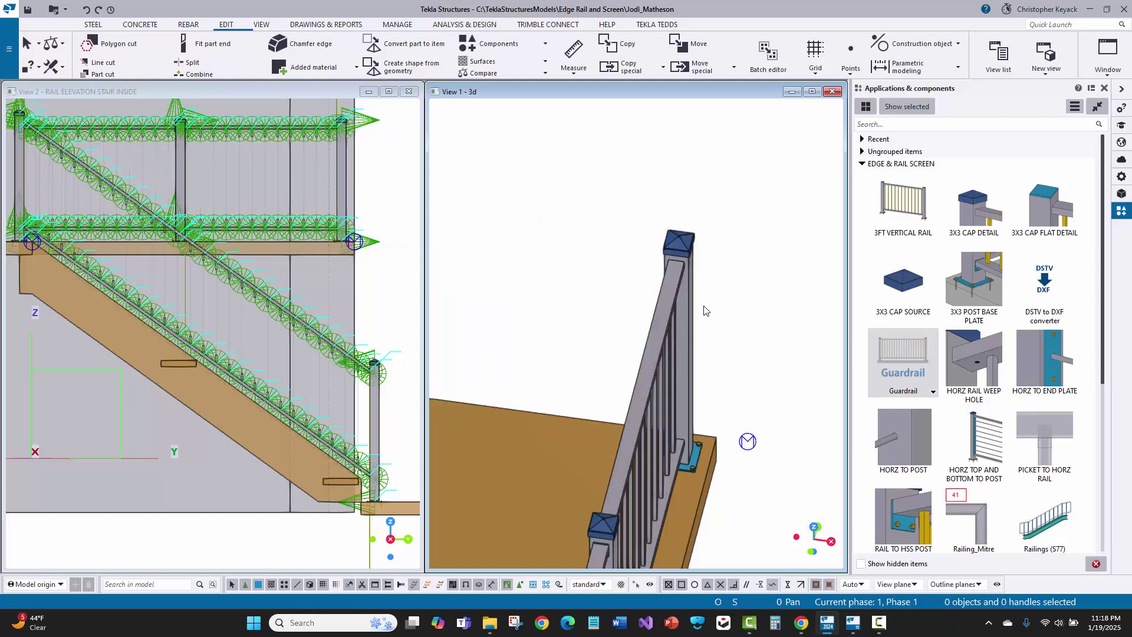
Start a new Guardrail component and pick the outer deck corner and the wall corner as its first and last points
click(891, 357)
click(716, 437)
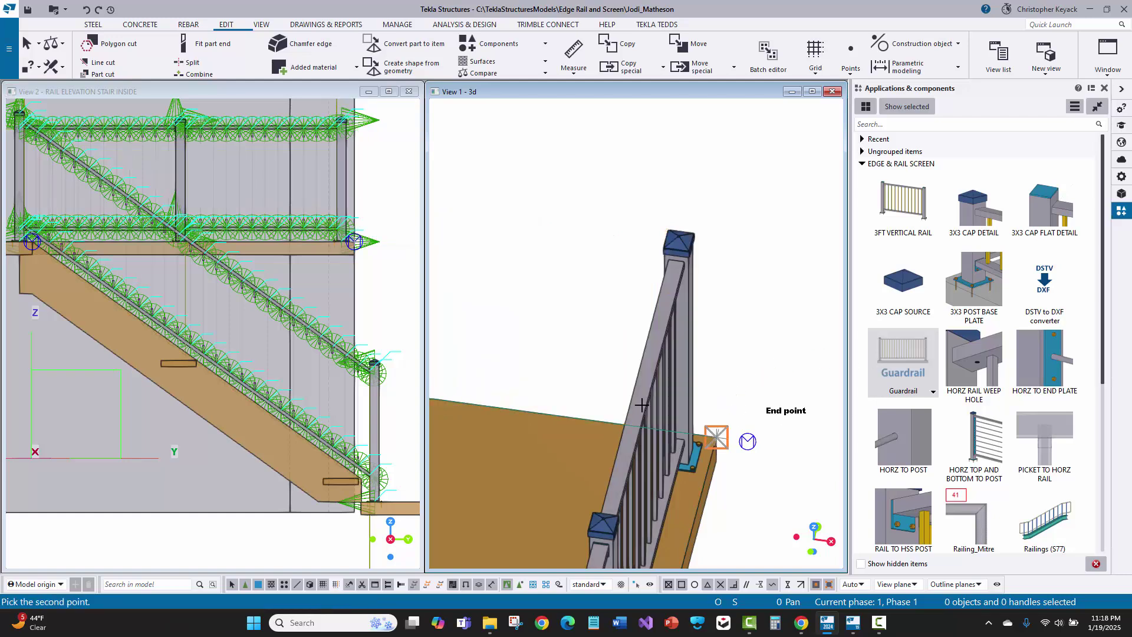
scroll(536, 364, down, 2)
middle_drag(535, 363, 662, 349)
scroll(663, 349, up, 5)
click(584, 404)
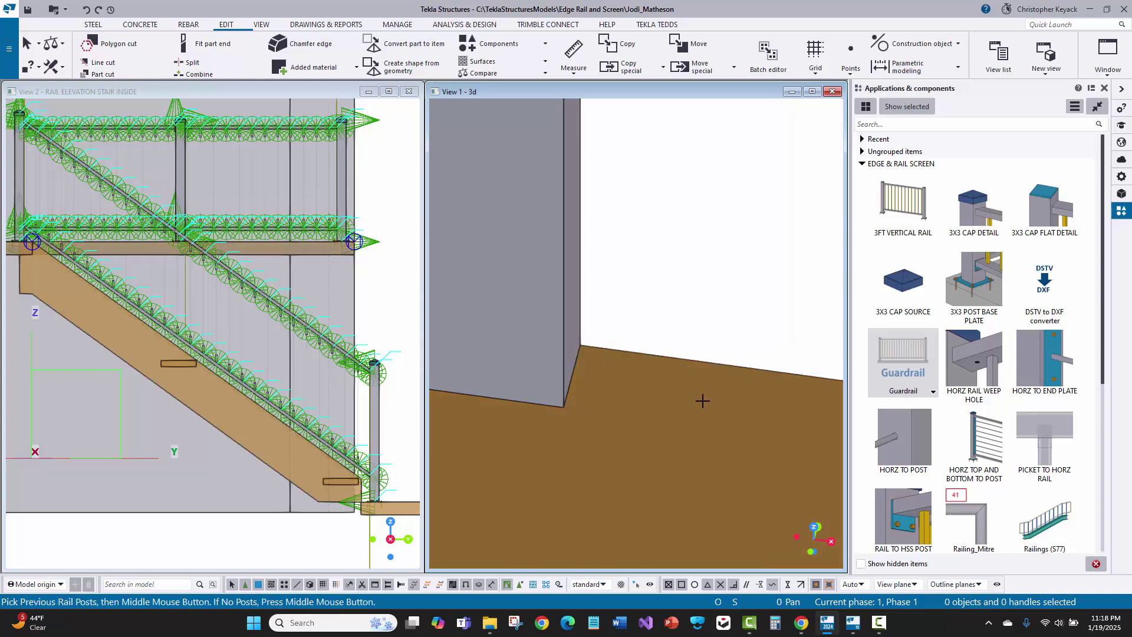
Use the existing deck corner post as the previous rail post, end the Guardrail command, and redraw the 3D view
scroll(773, 301, down, 3)
scroll(773, 301, up, 3)
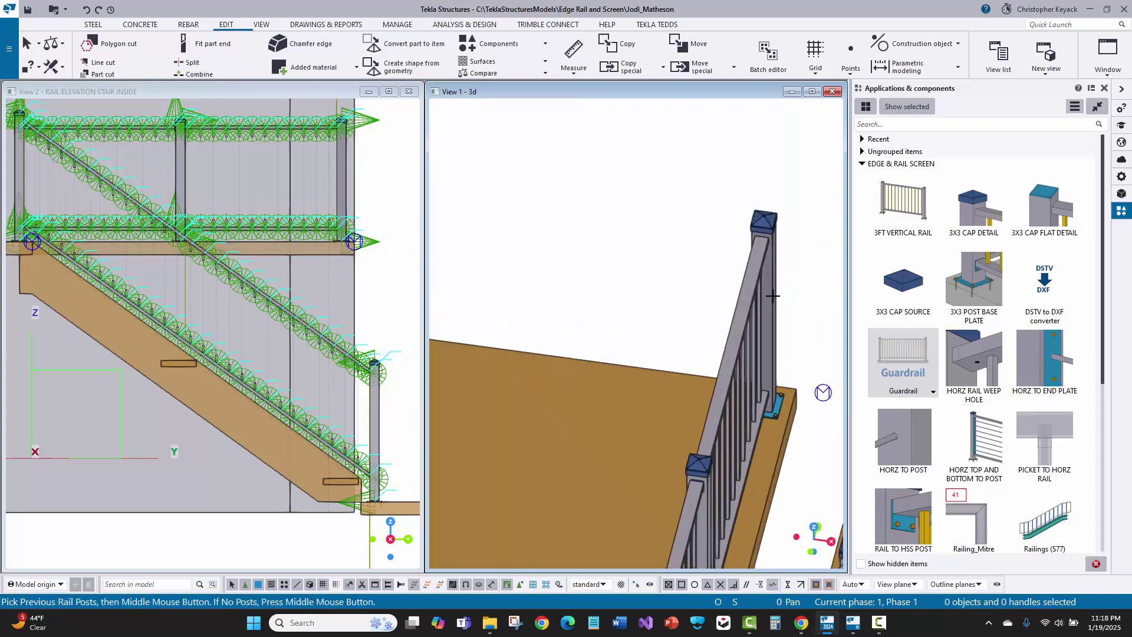
click(773, 296)
middle_click(640, 227)
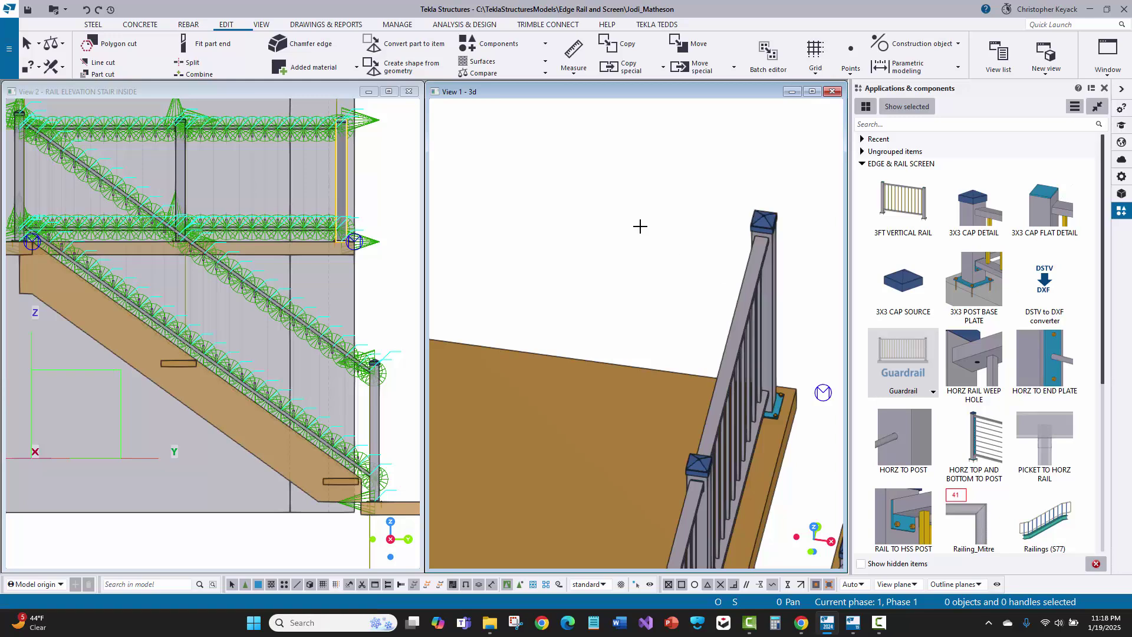
right_click(654, 159)
click(668, 166)
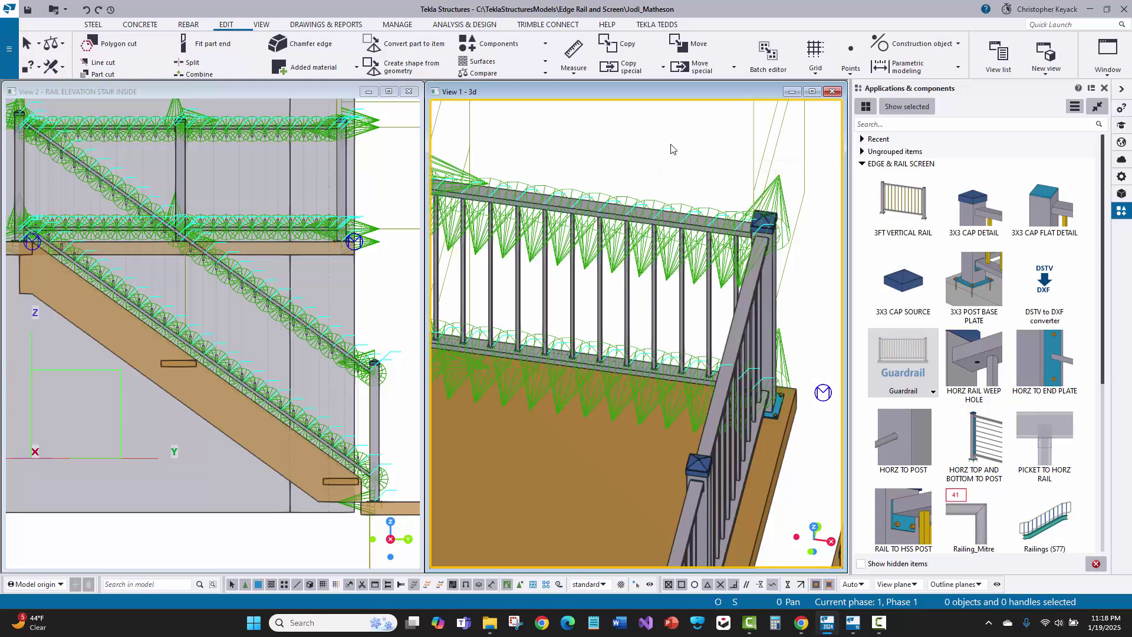
right_click(671, 142)
click(692, 215)
Set the wall-side guardrail's attachment at the point 1 end to Field and modify it
ctrl+middle_drag(695, 289, 661, 291)
scroll(661, 290, up, 5)
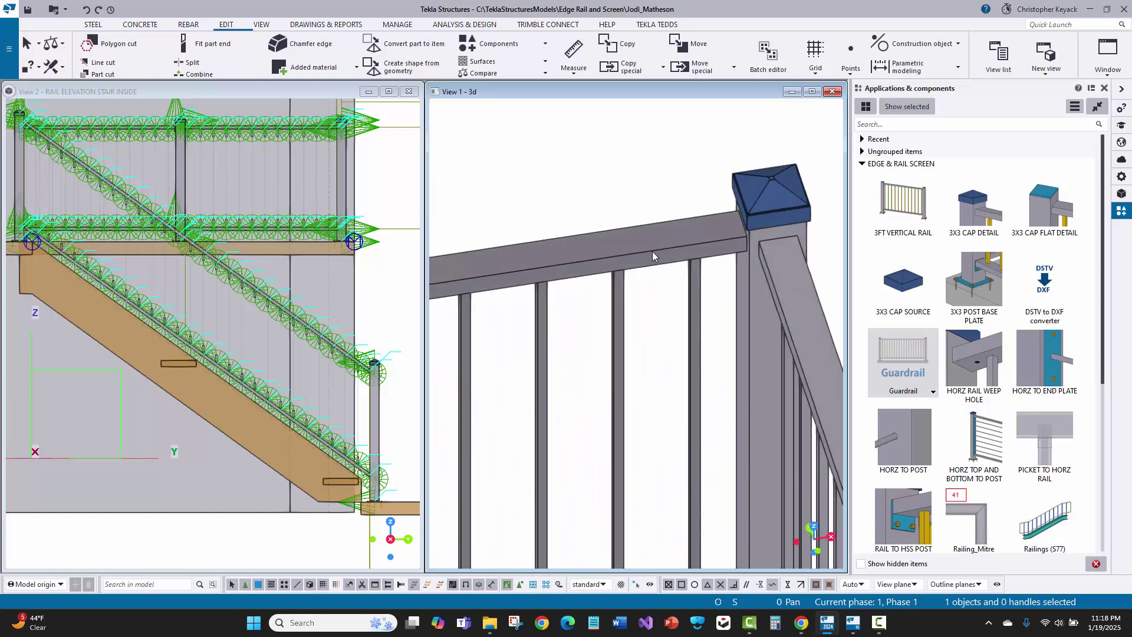
double_click(653, 254)
click(803, 313)
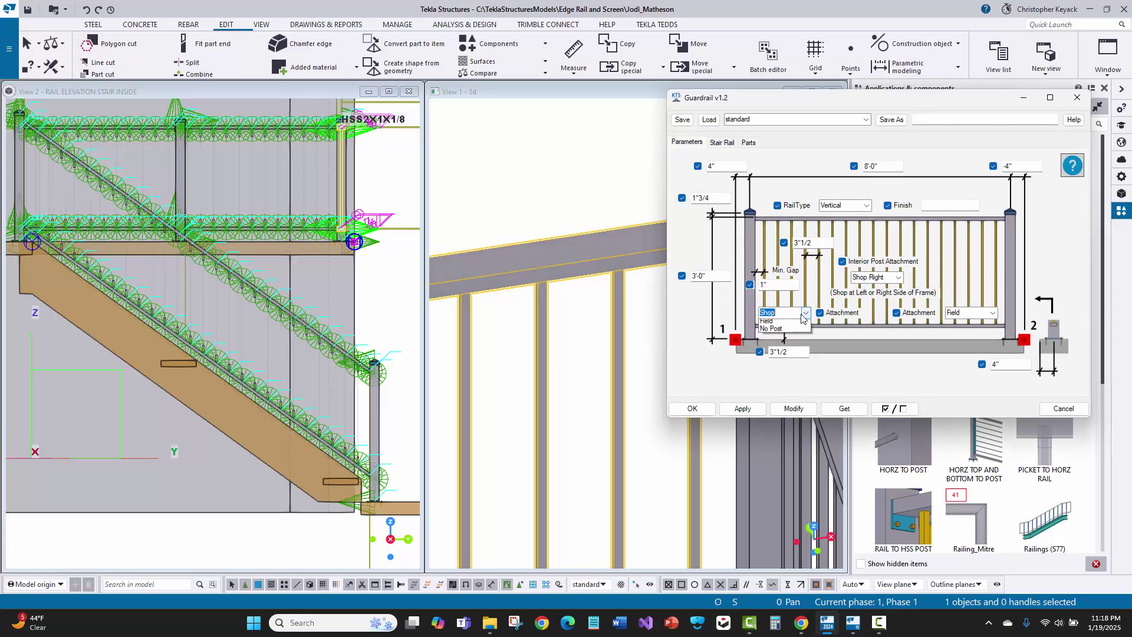
click(775, 332)
click(796, 410)
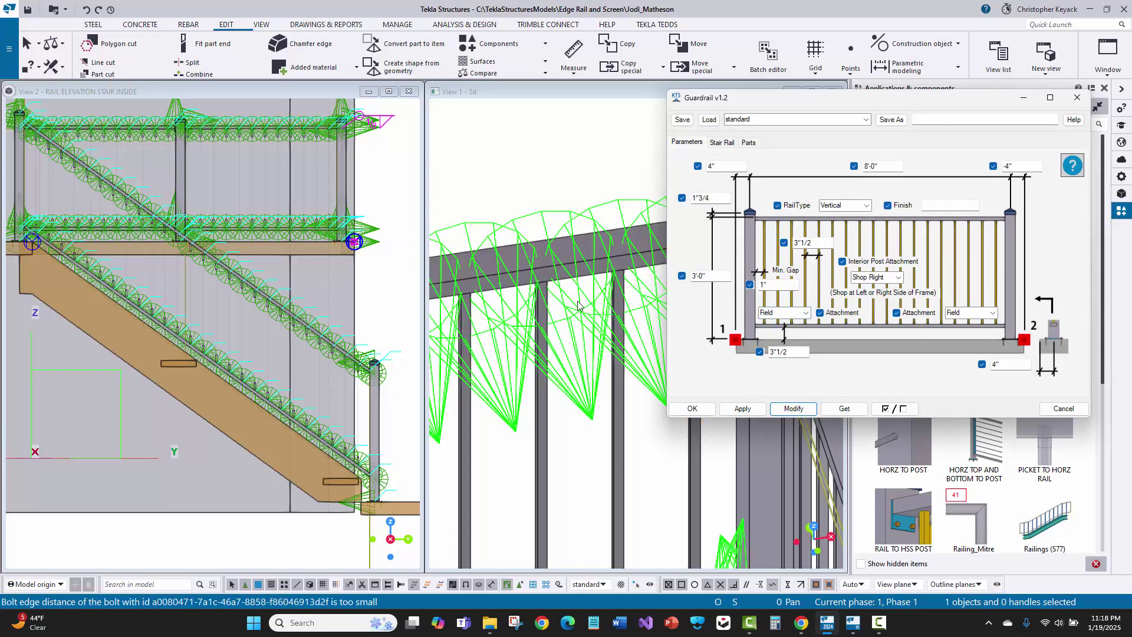
Redraw the 3D view and examine the wall-side guardrail's interior post and its rail end at the wall
scroll(556, 248, up, 10)
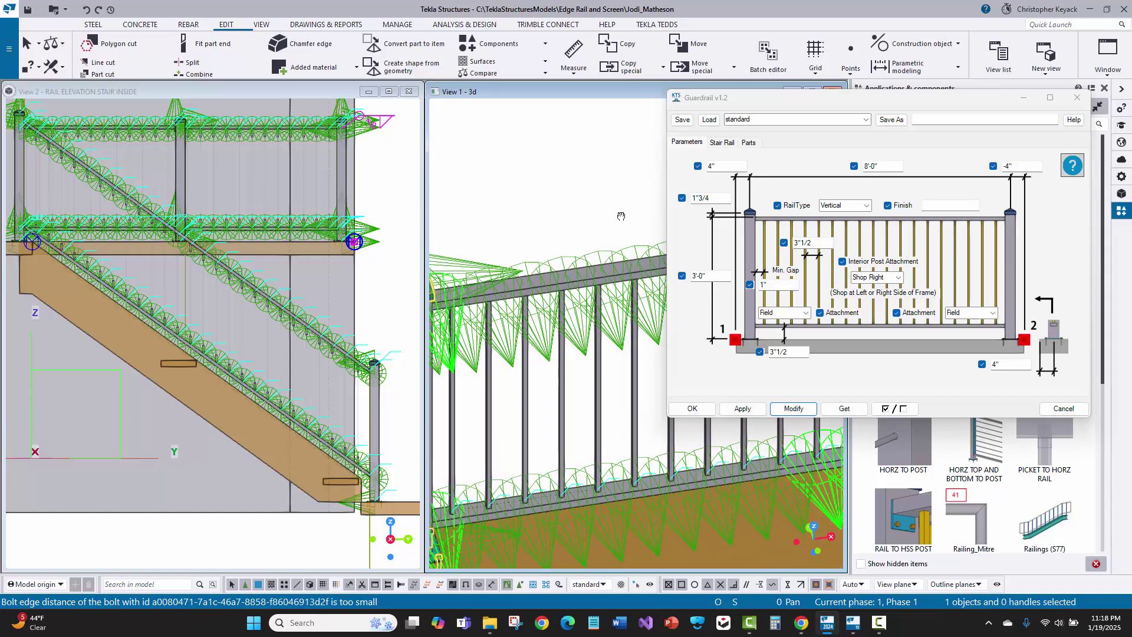
key(v)
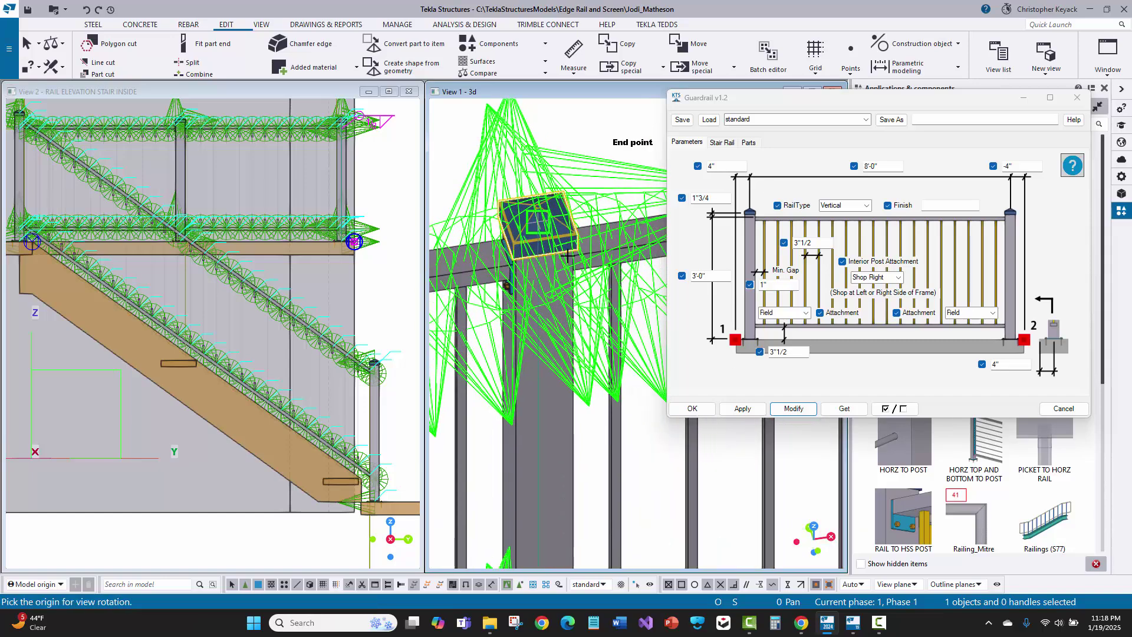
click(571, 249)
ctrl+middle_drag(572, 249, 600, 165)
right_click(606, 150)
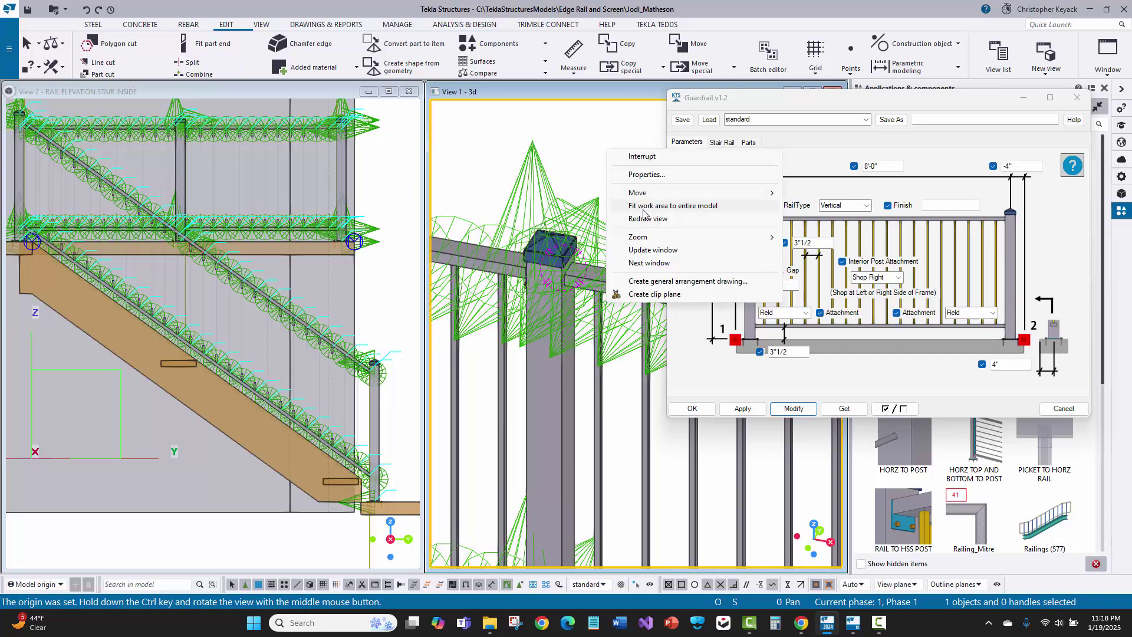
click(645, 219)
scroll(571, 293, up, 1)
middle_drag(575, 292, 620, 287)
scroll(620, 288, down, 2)
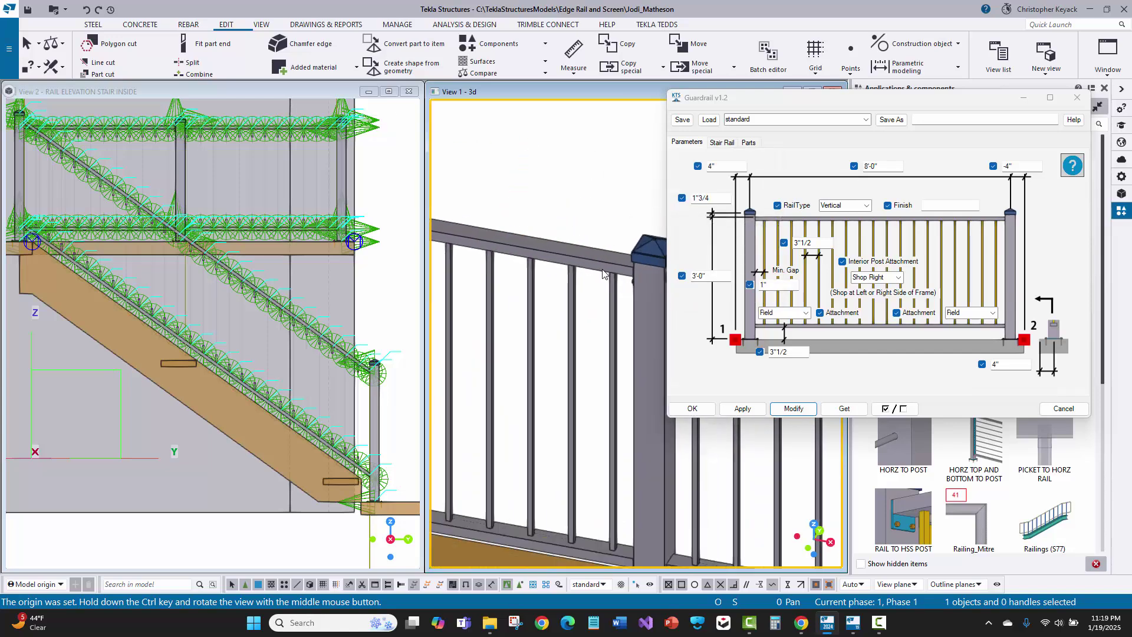
middle_drag(472, 221, 708, 253)
scroll(561, 284, up, 1)
click(530, 284)
scroll(529, 284, down, 1)
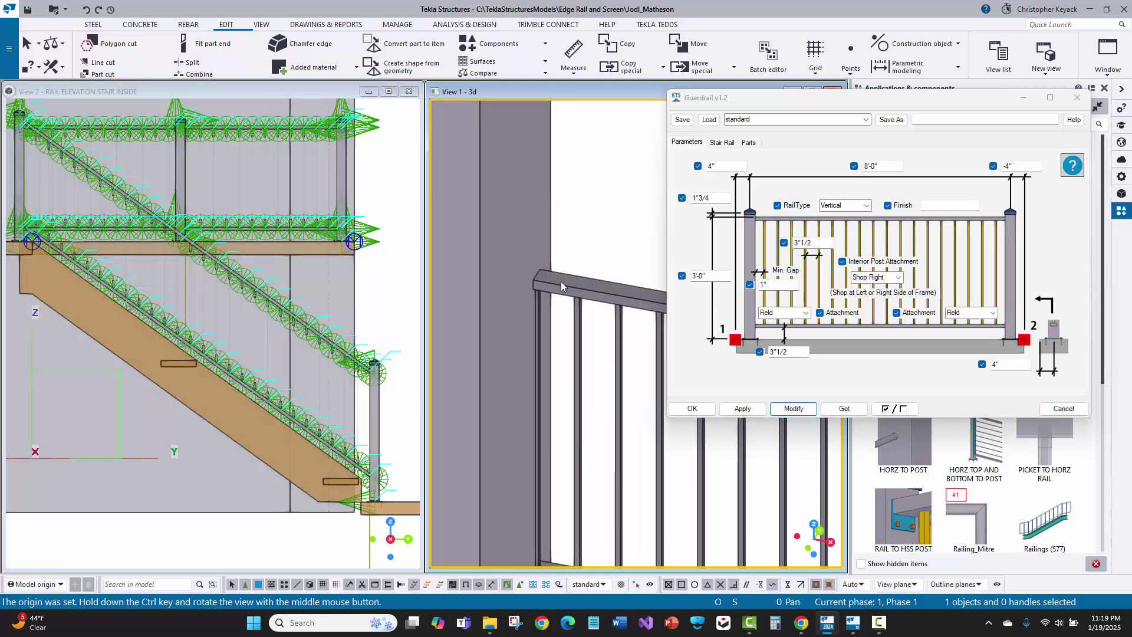
Set the wall-side guardrail's end offset at point 2 to 4", modify the component, and redraw the 3D view
scroll(593, 222, down, 4)
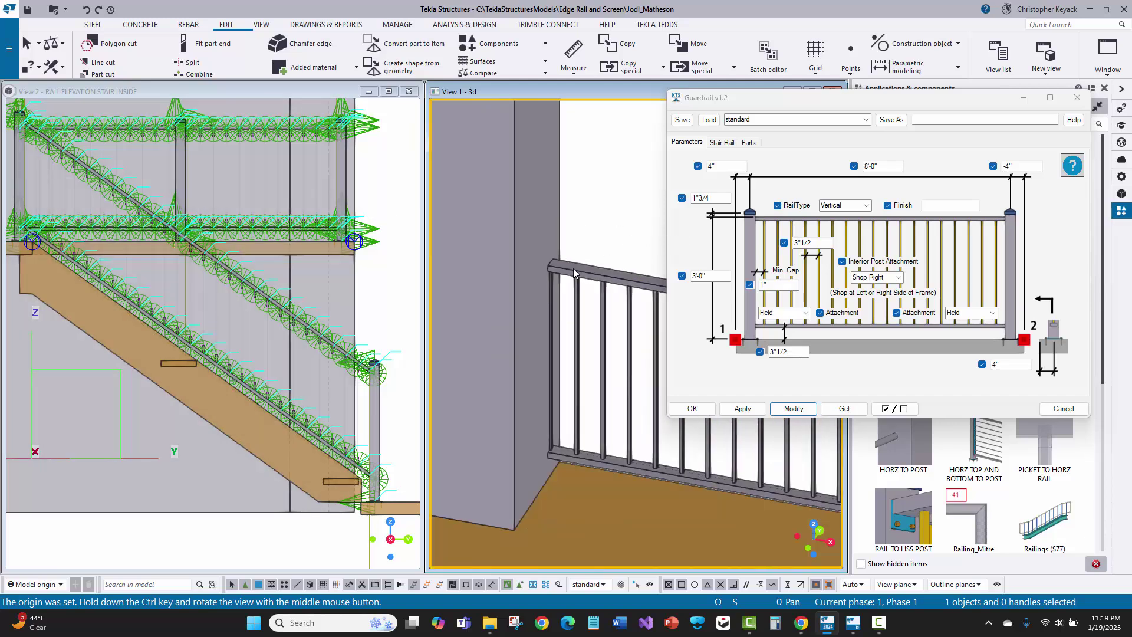
click(701, 172)
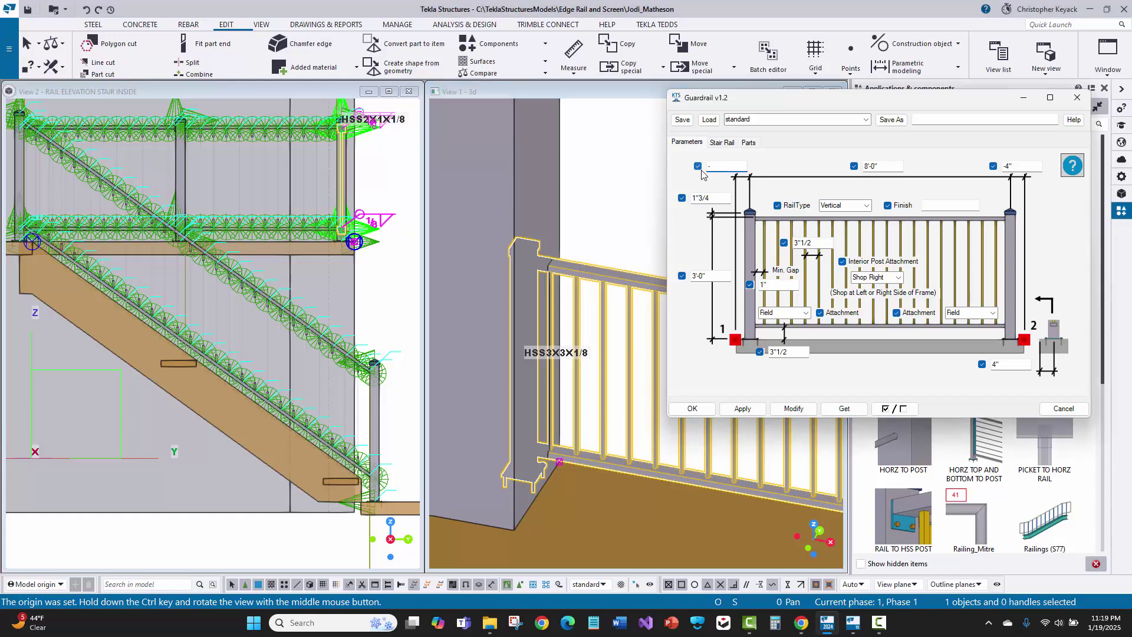
drag(714, 167, 697, 168)
click(1016, 167)
text(4)
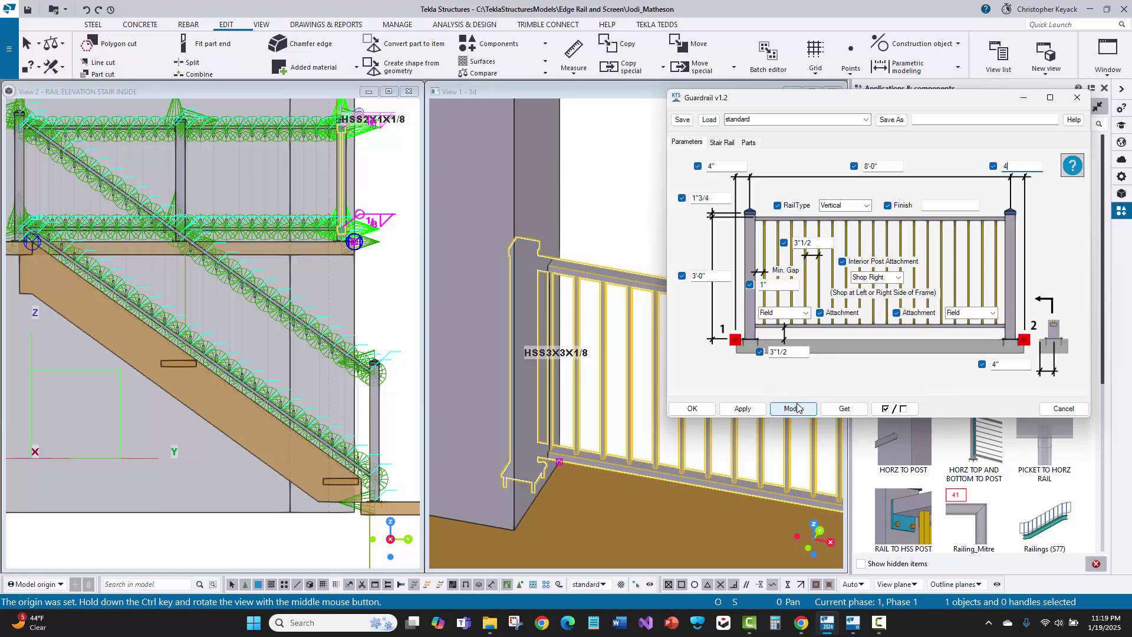
click(795, 409)
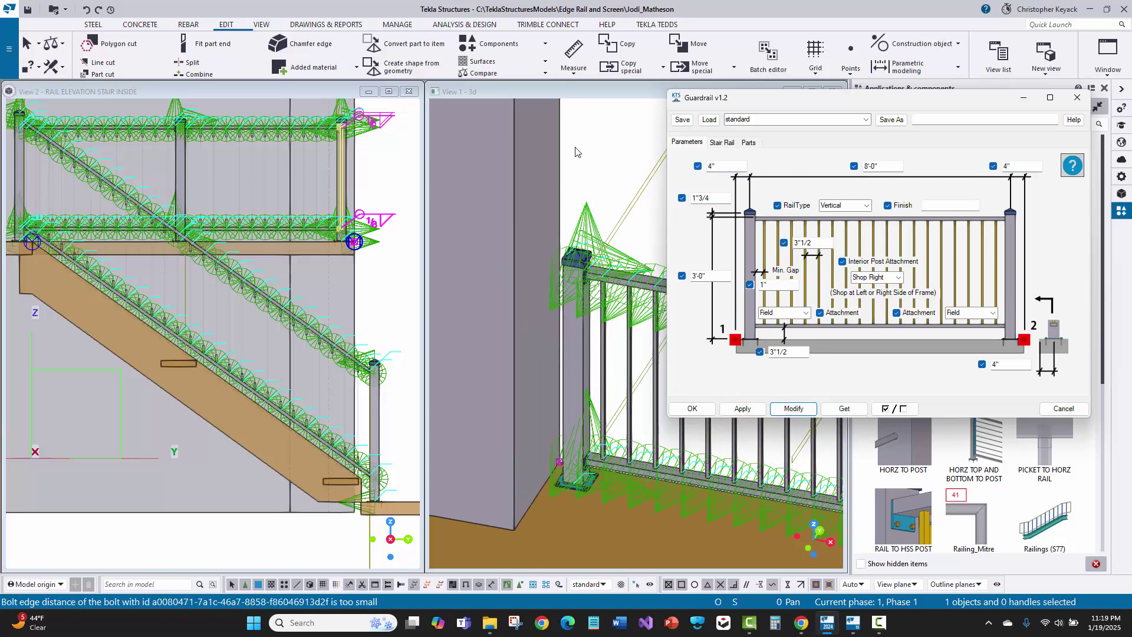
click(693, 408)
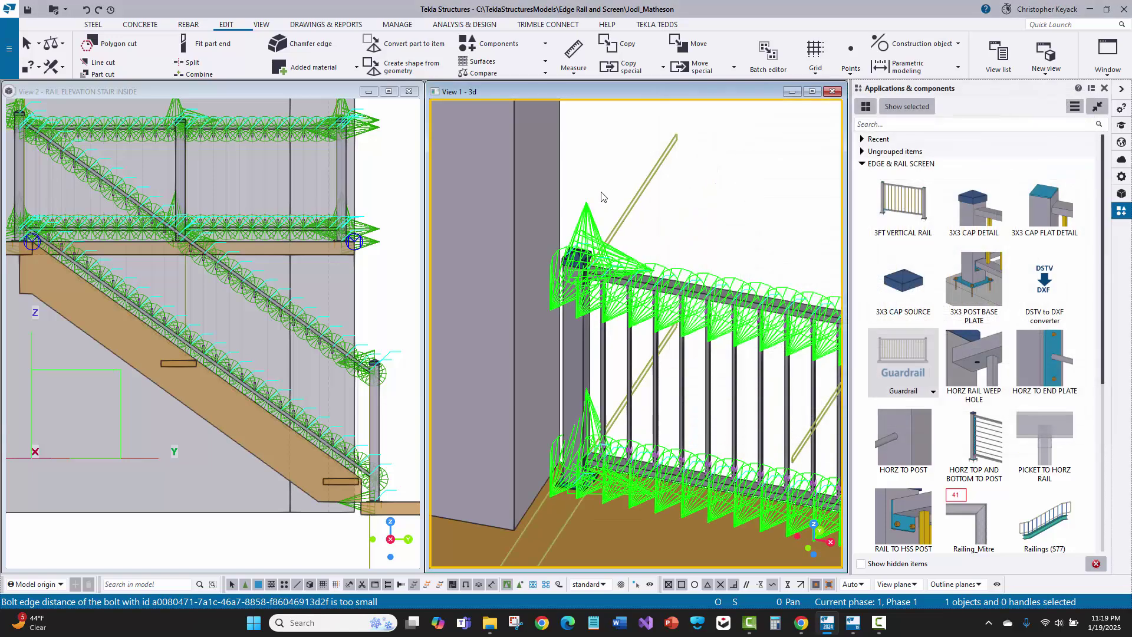
right_click(600, 158)
click(632, 227)
scroll(616, 256, down, 5)
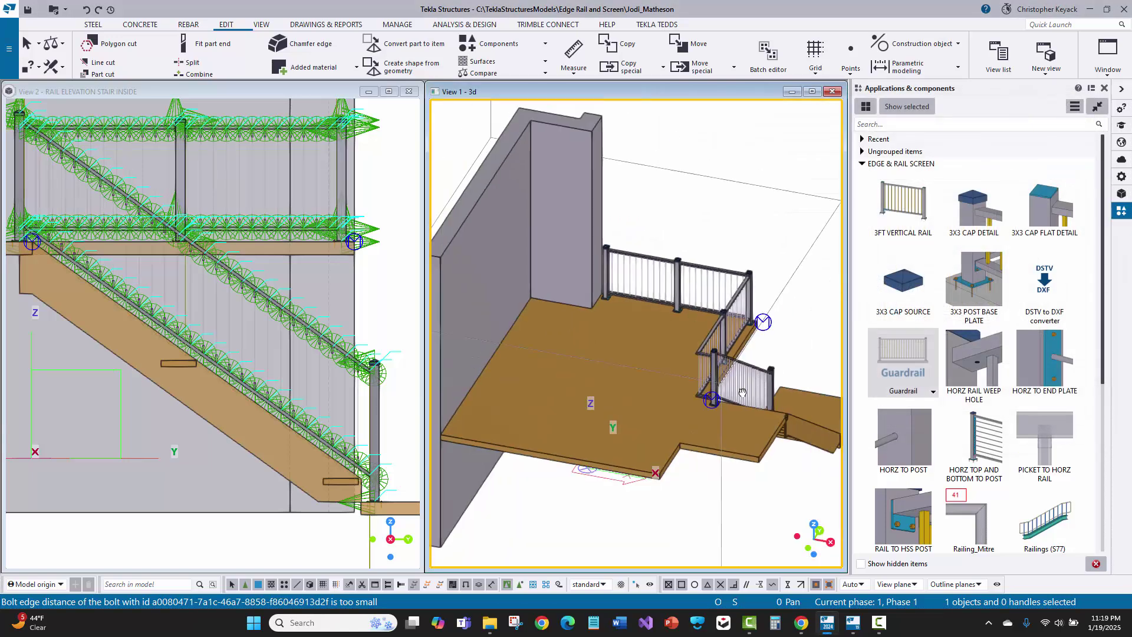
ctrl+middle_drag(742, 392, 597, 404)
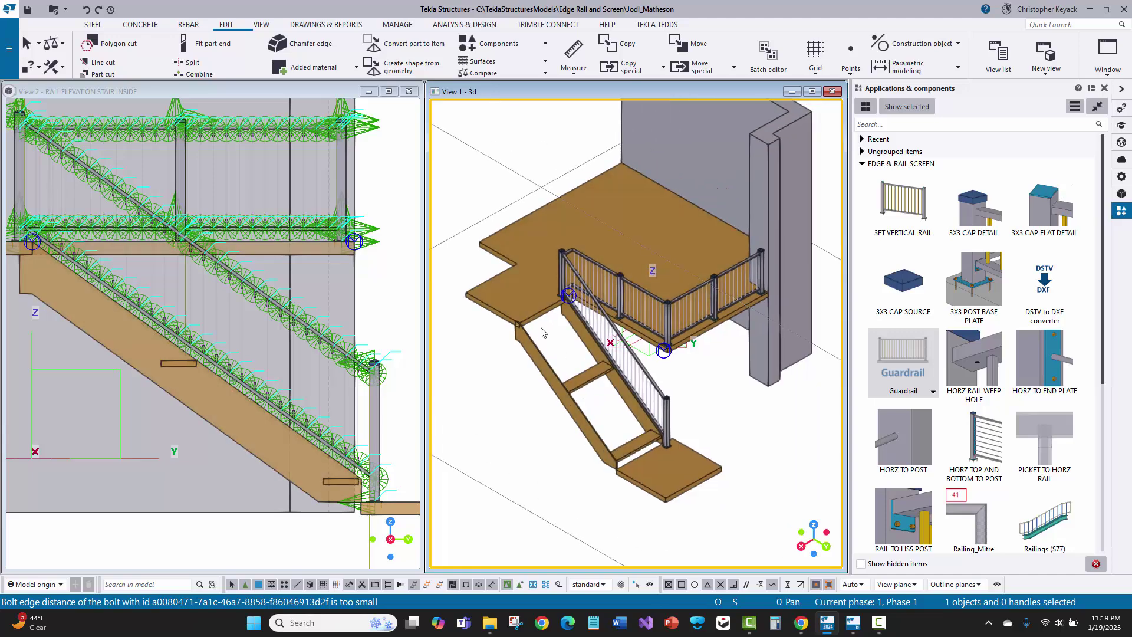
Make the named view RAIL ELEVATION STAIR OUTSIDE visible alongside the 3D and inside elevation views
click(261, 25)
click(101, 54)
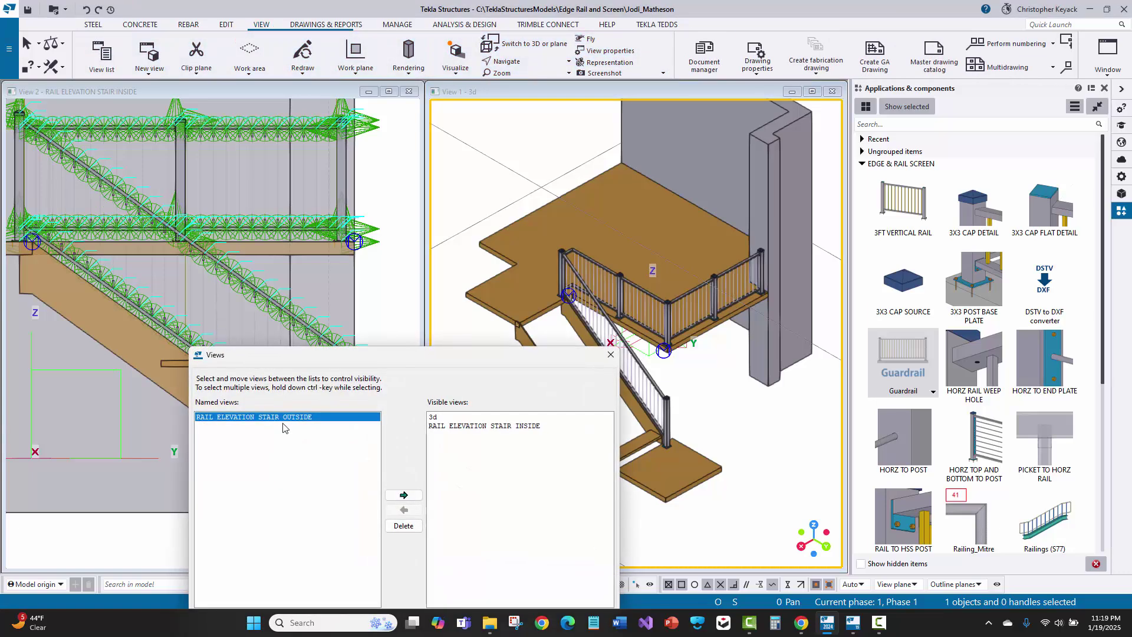
double_click(282, 417)
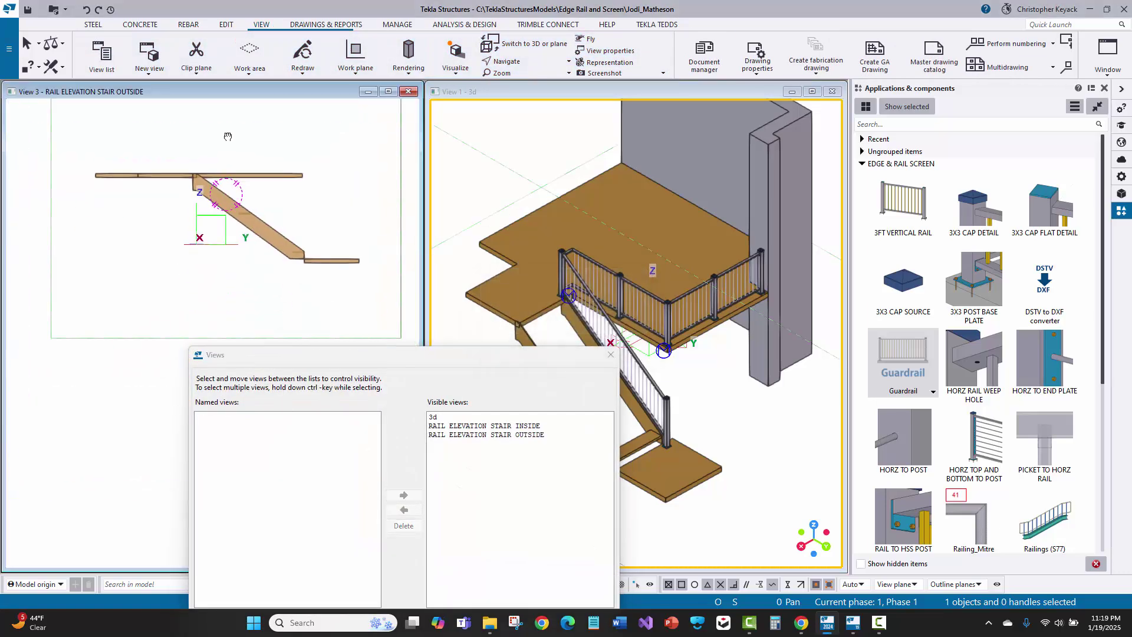
double_click(321, 213)
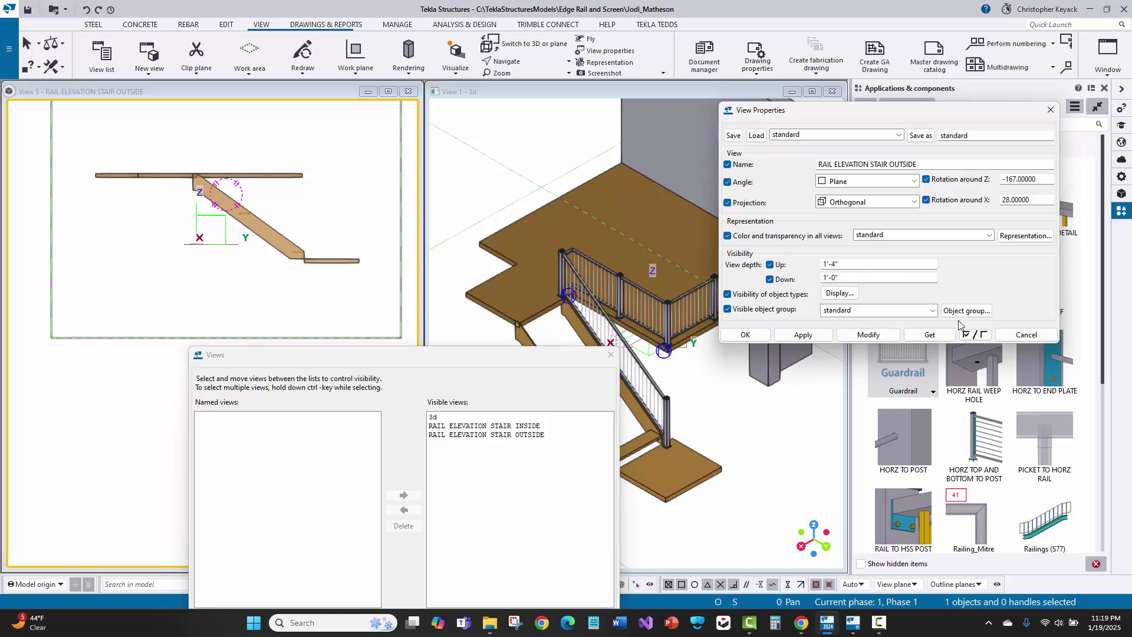
click(1026, 334)
scroll(337, 211, up, 2)
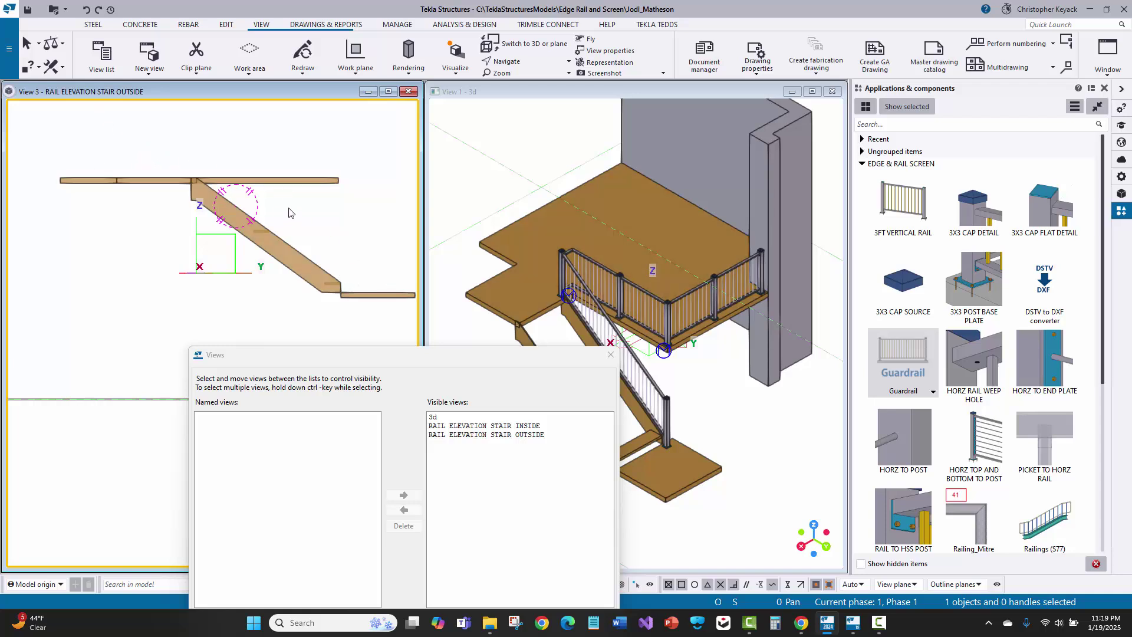
click(614, 357)
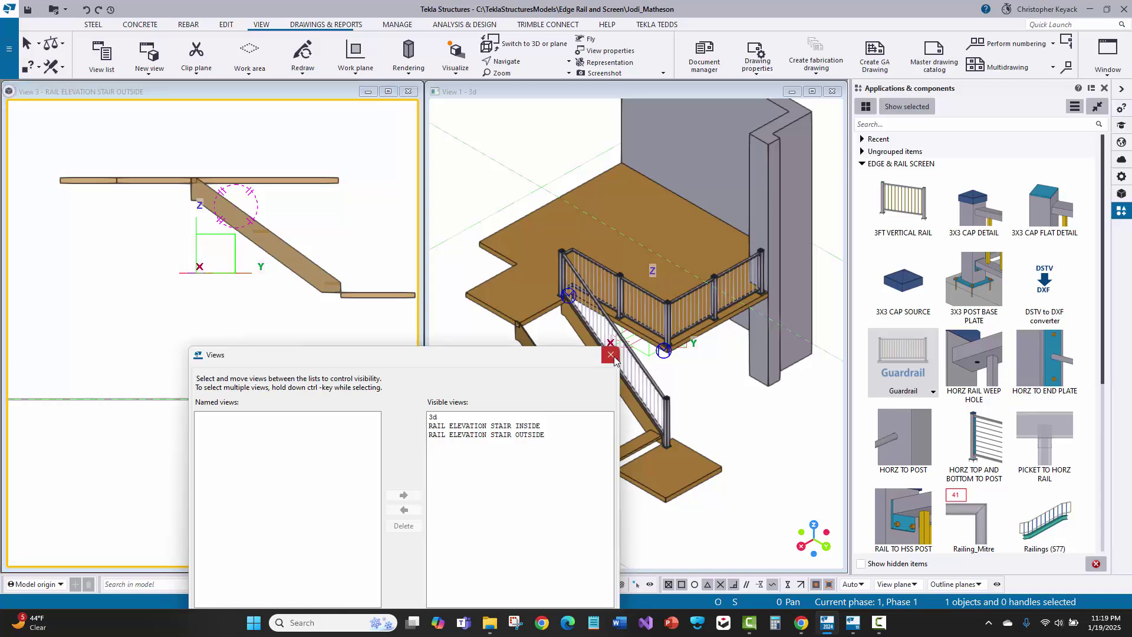
click(611, 355)
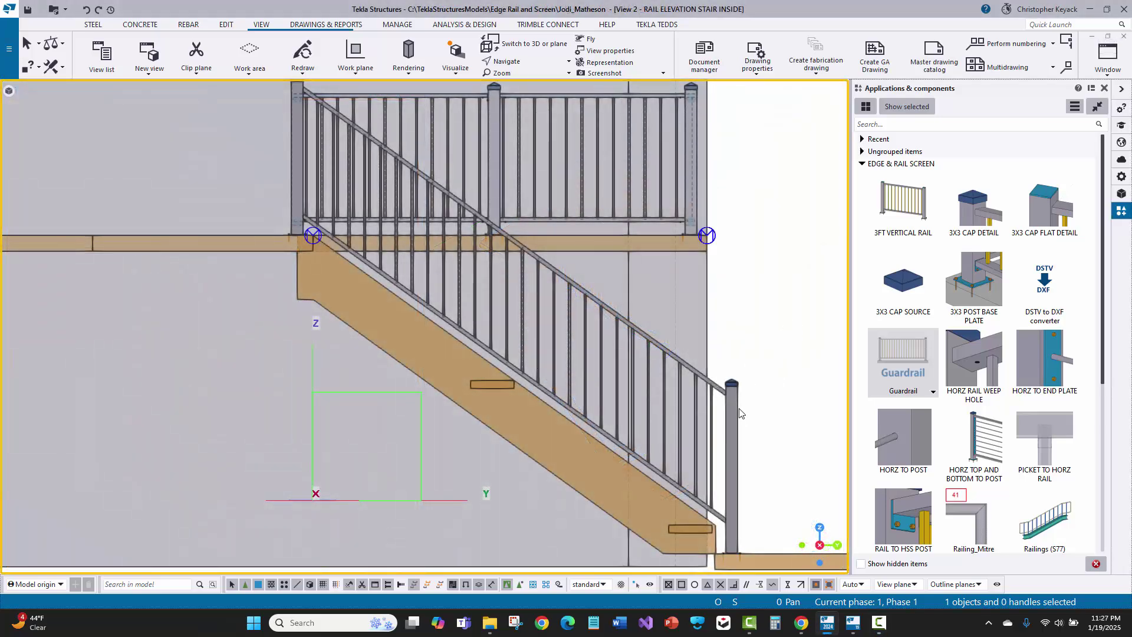
Place a STUB SUPPORT component at the top midpoint of the upper stair tread in the inside stair elevation and end the command
click(735, 405)
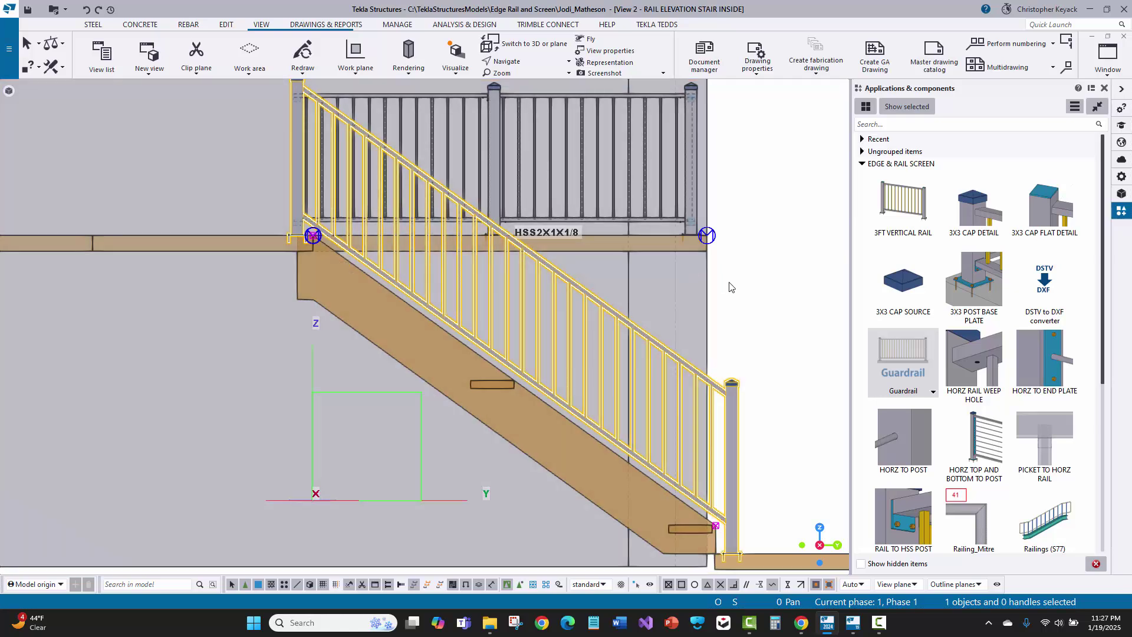
click(729, 287)
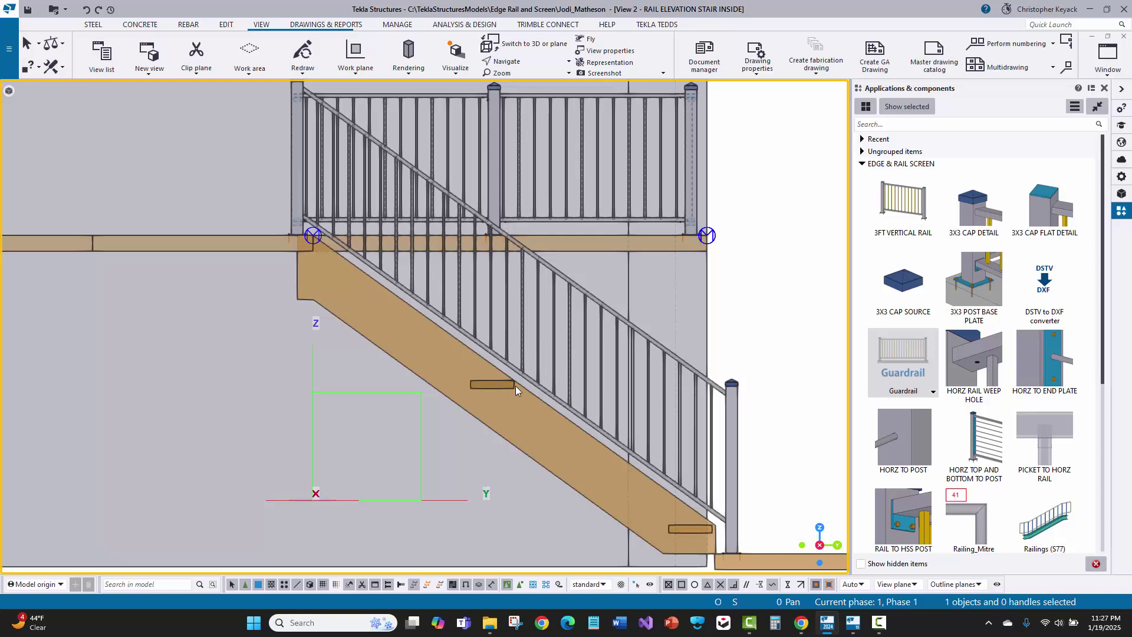
scroll(938, 425, down, 1)
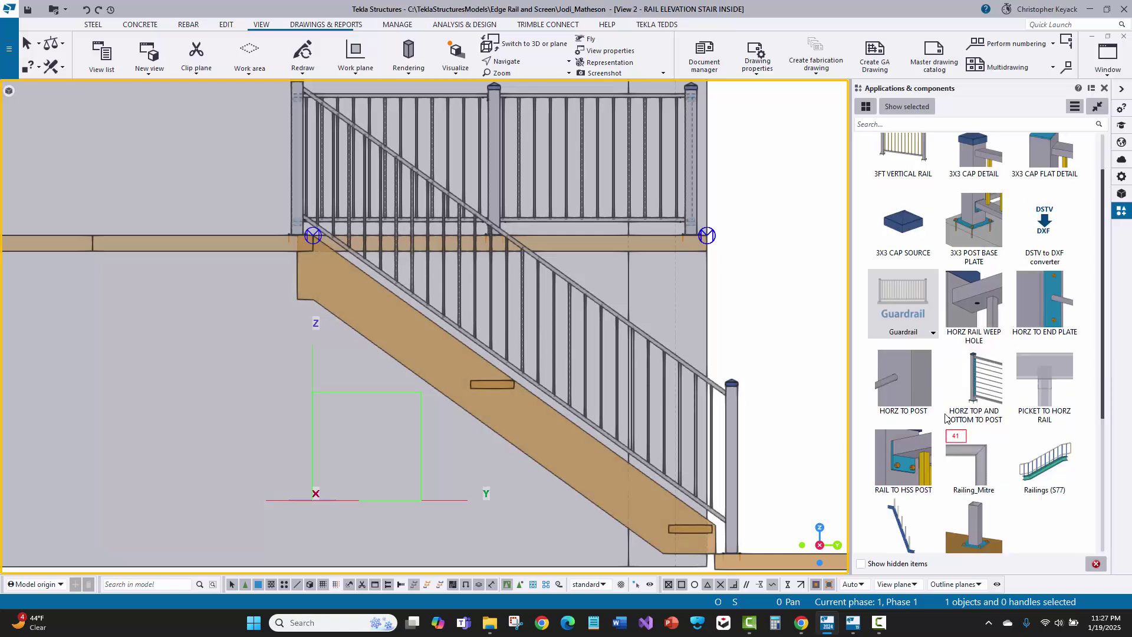
scroll(1014, 483, down, 1)
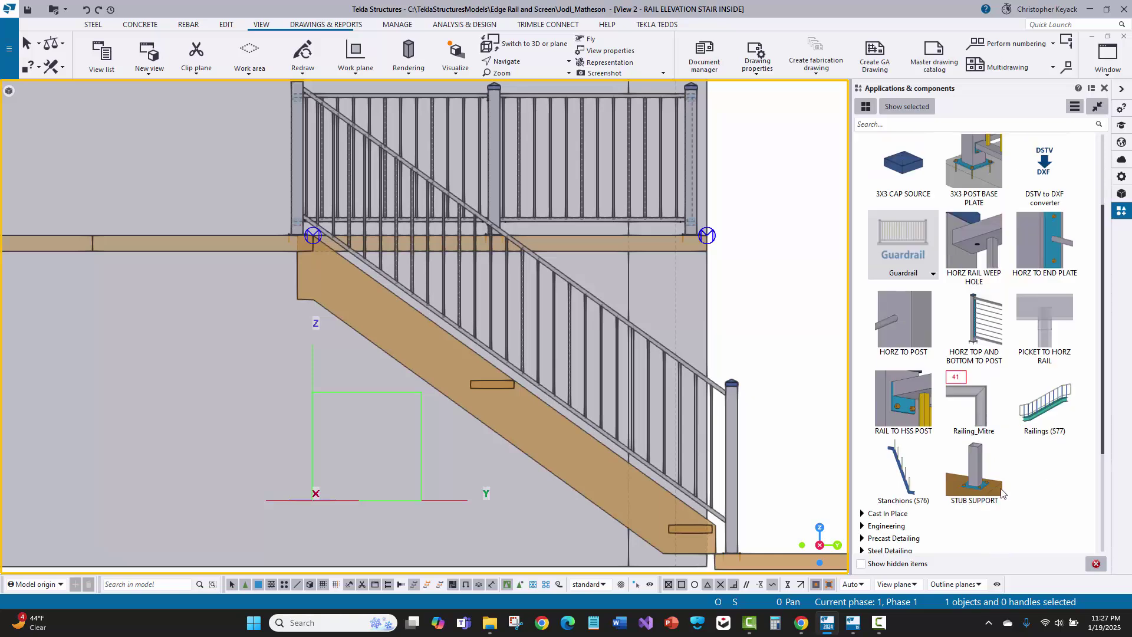
click(981, 468)
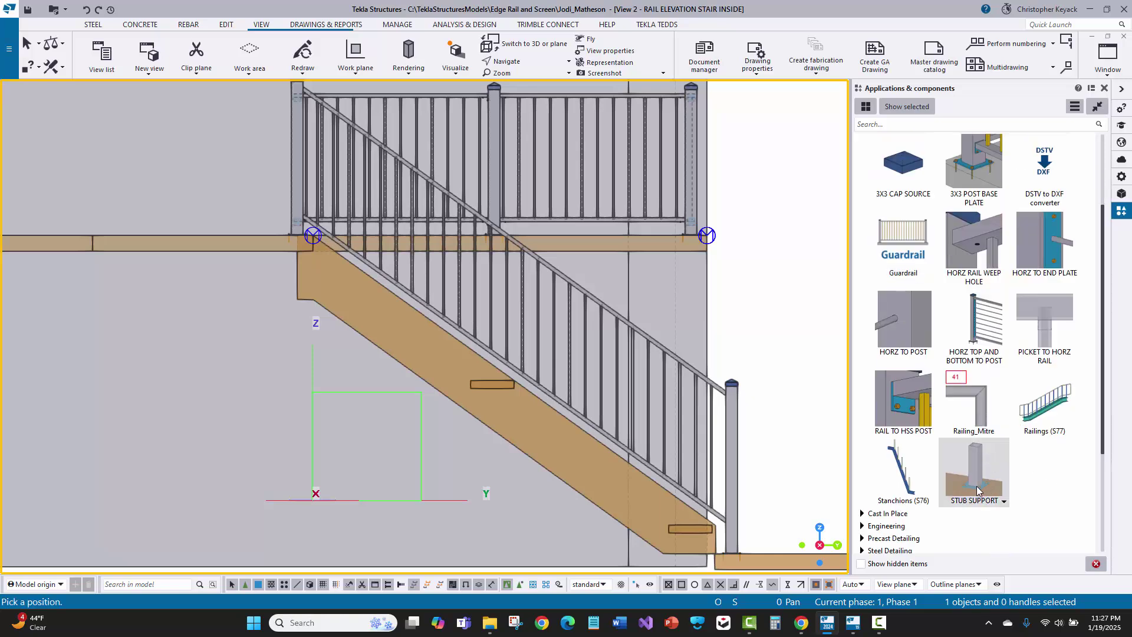
scroll(493, 387, up, 6)
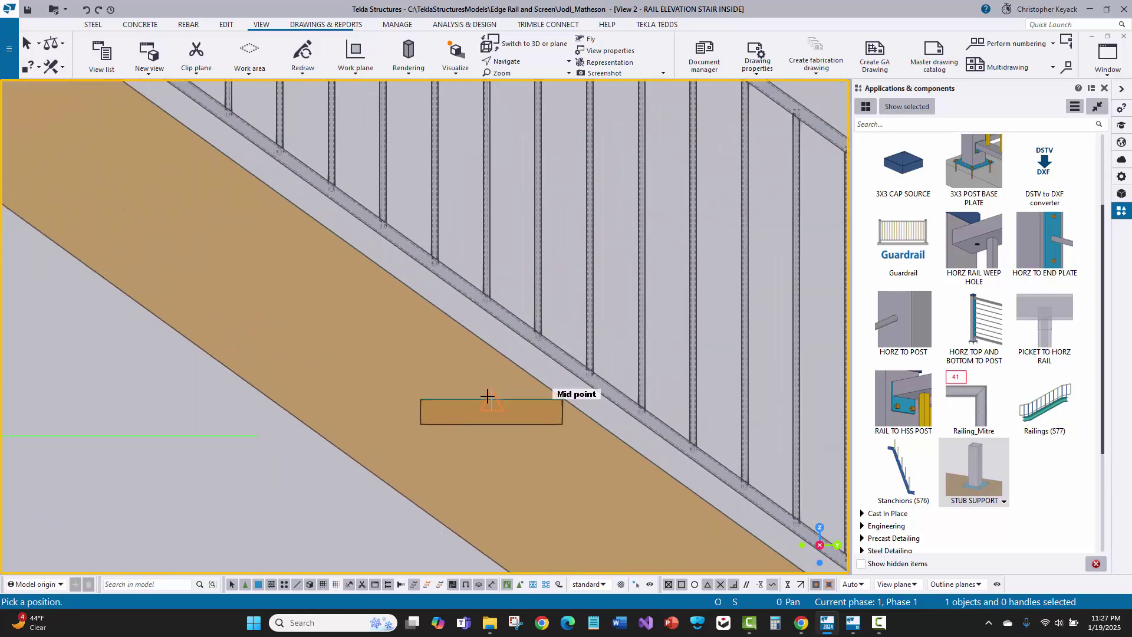
click(488, 395)
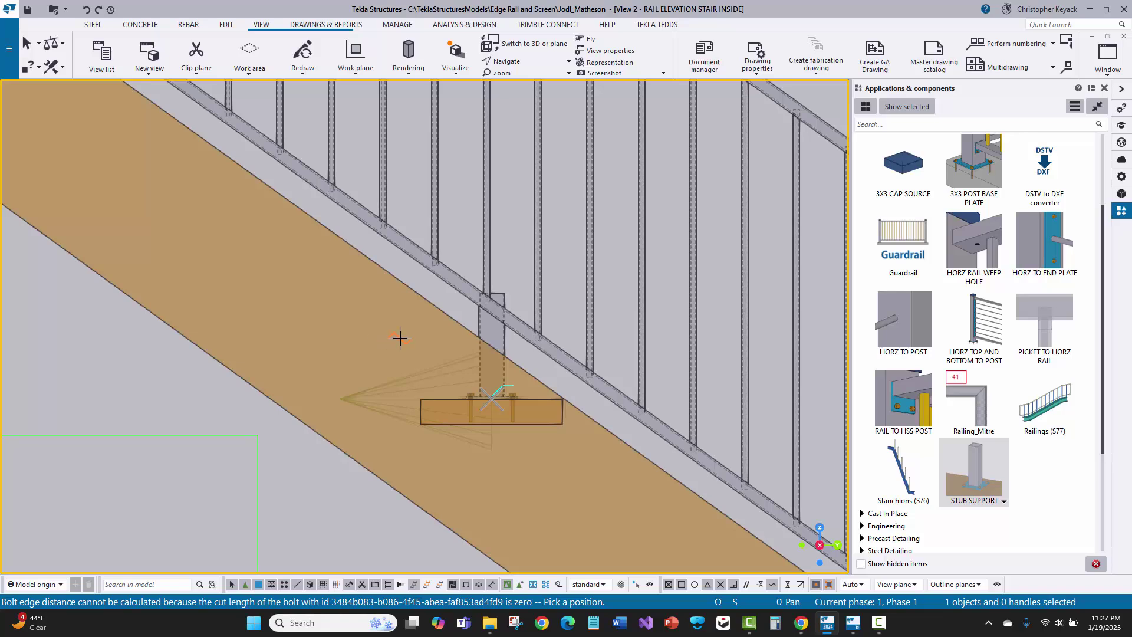
right_click(400, 338)
click(427, 348)
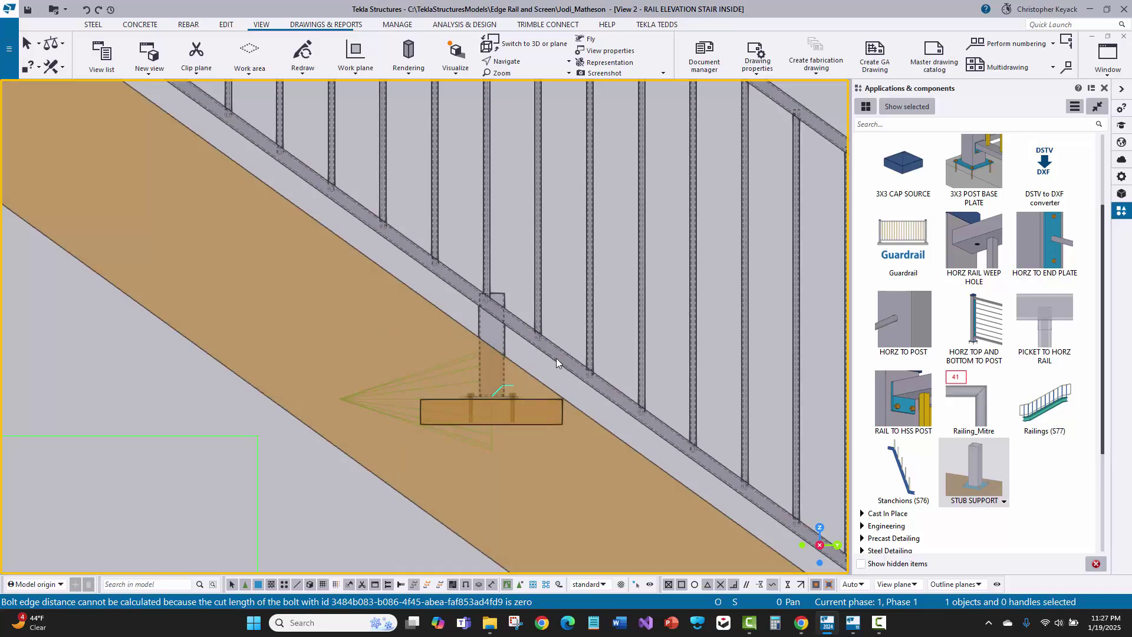
Tile the open views vertically and examine the stub support's position relative to the stair guardrail in 3D
scroll(472, 336, down, 5)
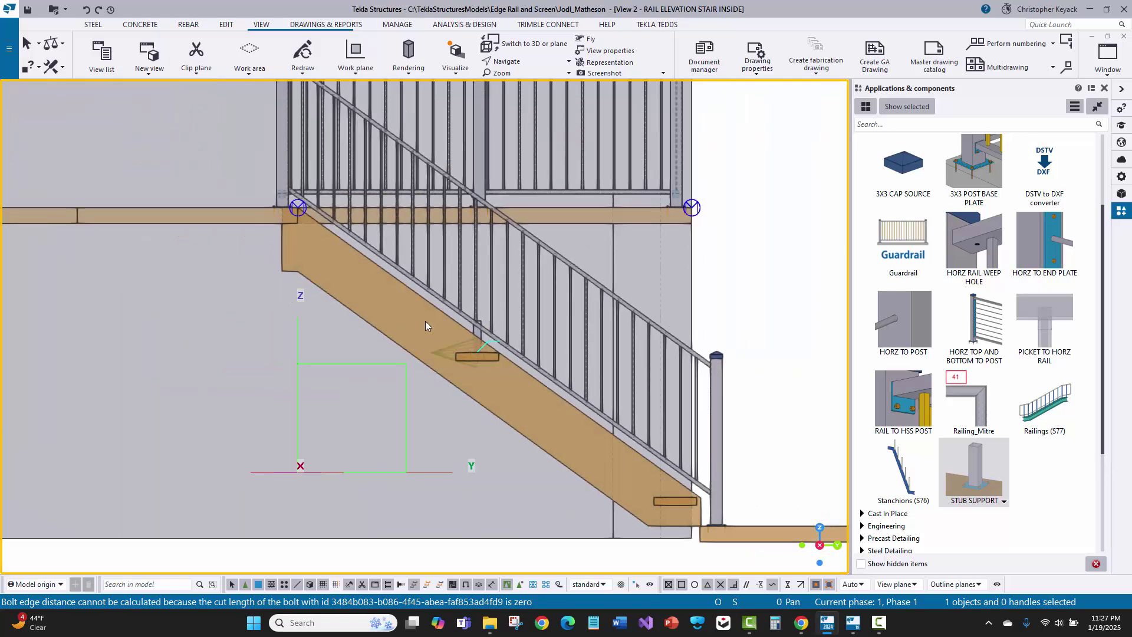
scroll(459, 330, up, 5)
click(1108, 54)
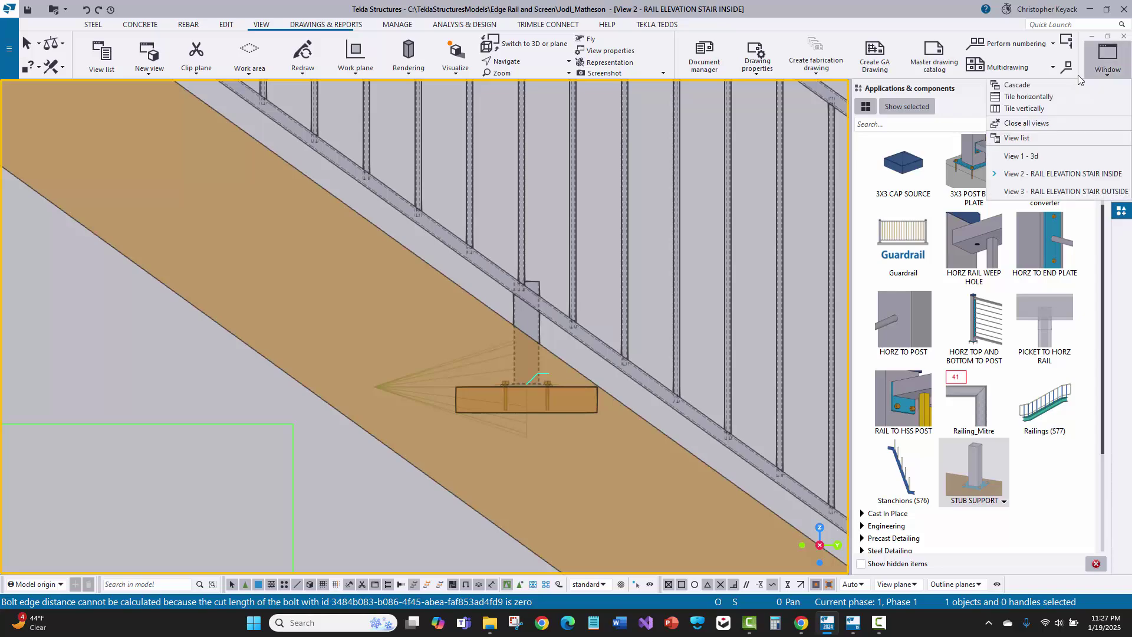
click(1039, 112)
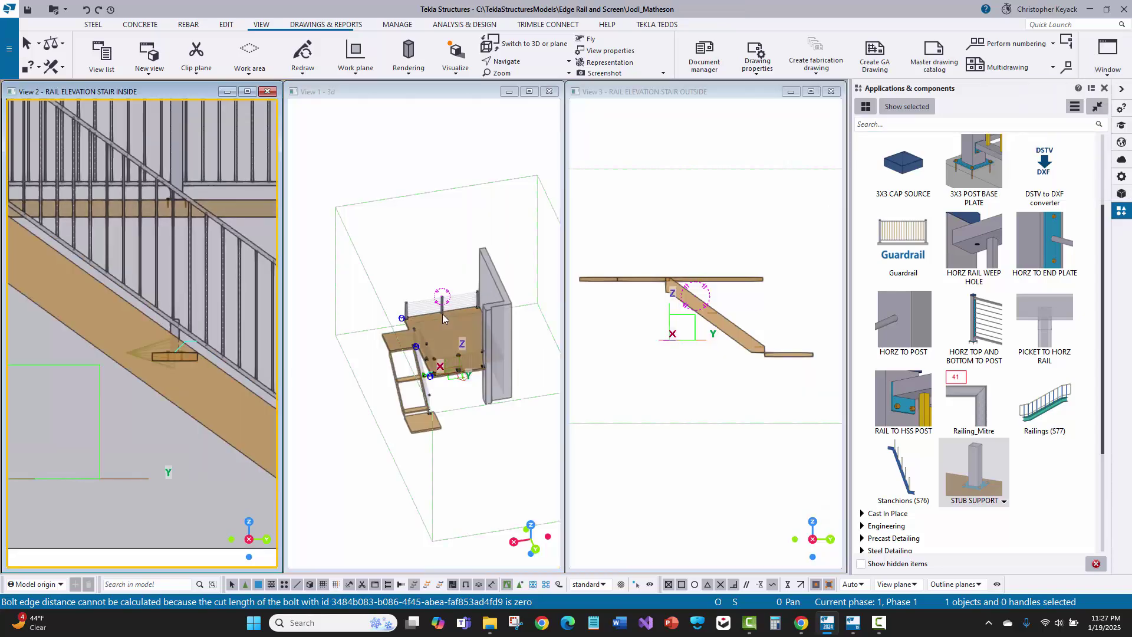
scroll(458, 365, up, 6)
middle_drag(372, 445, 461, 352)
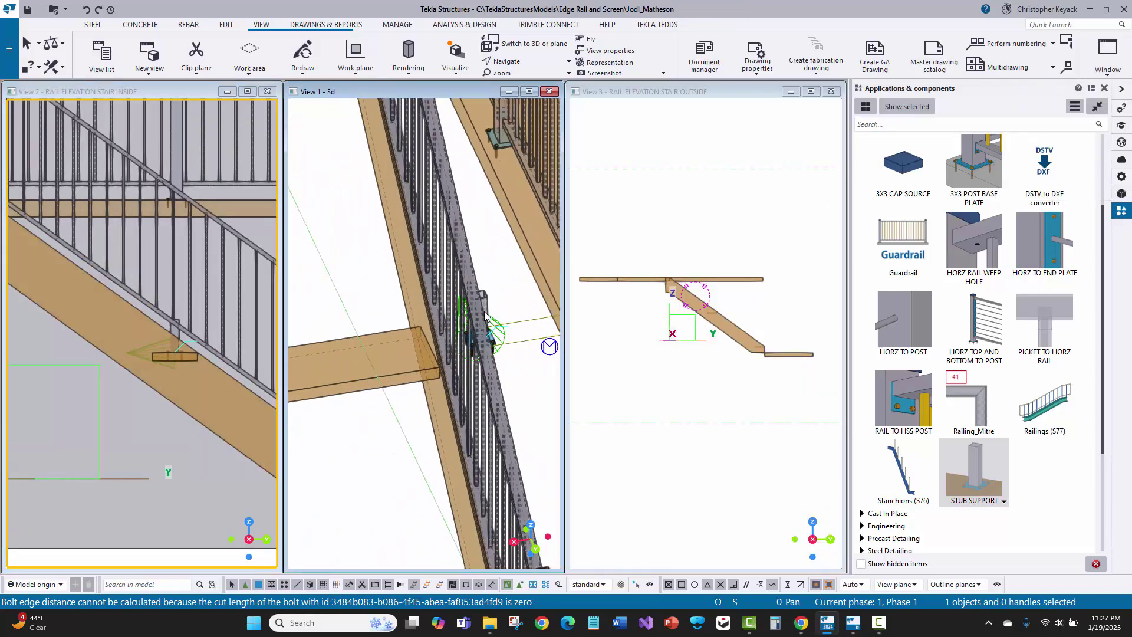
scroll(485, 301, up, 1)
scroll(489, 306, down, 2)
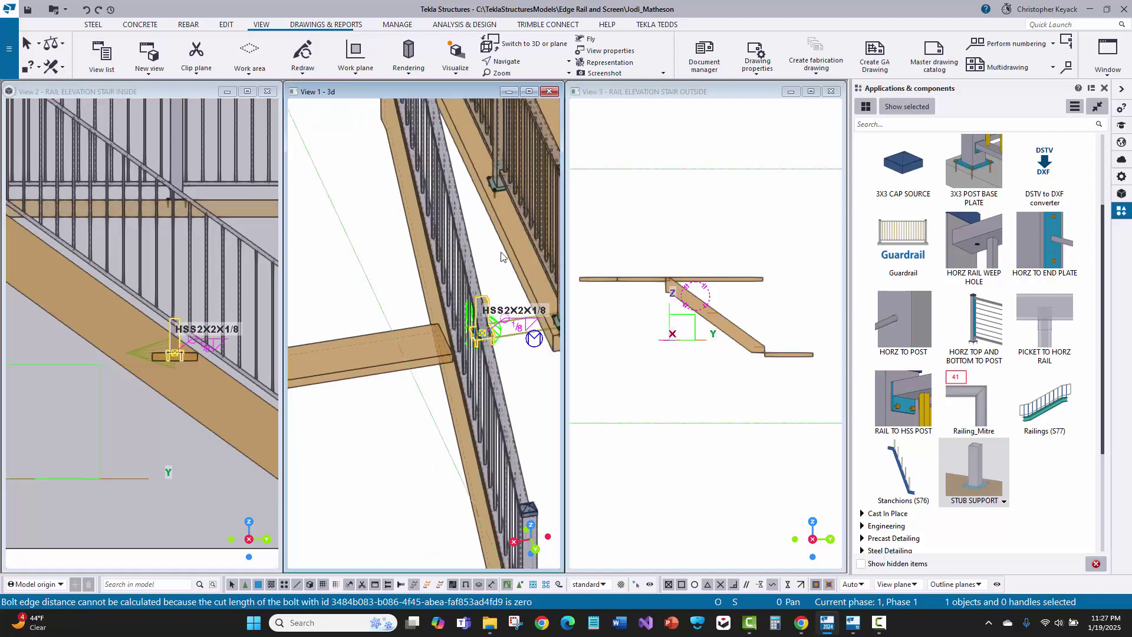
scroll(483, 289, up, 1)
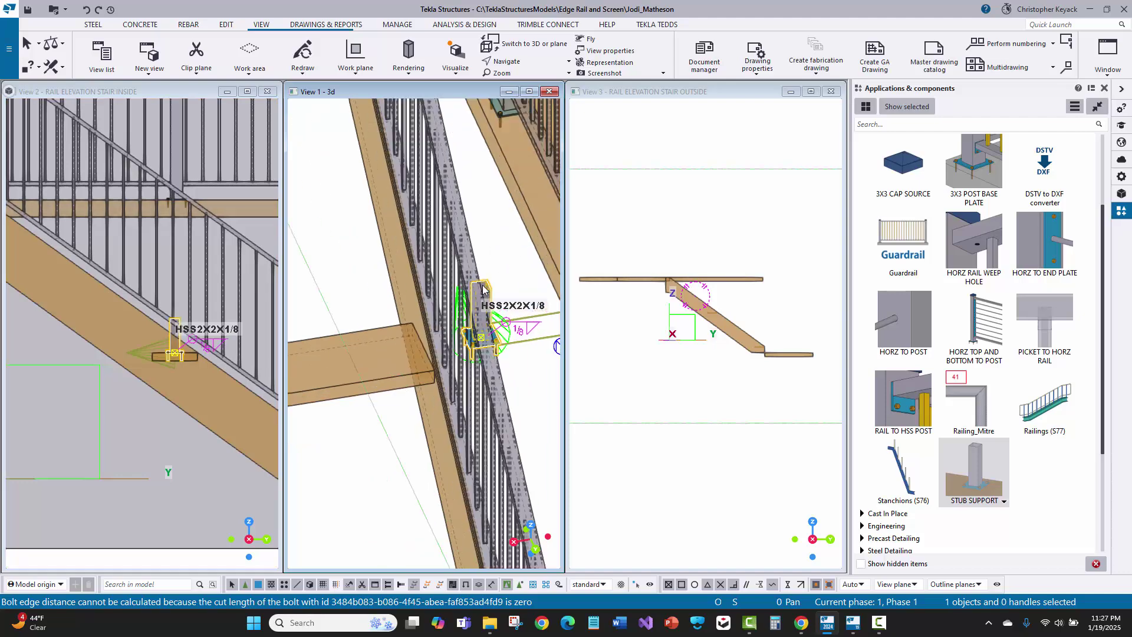
Check the side offset in the stair guardrail's component properties and cancel the dialog
double_click(493, 341)
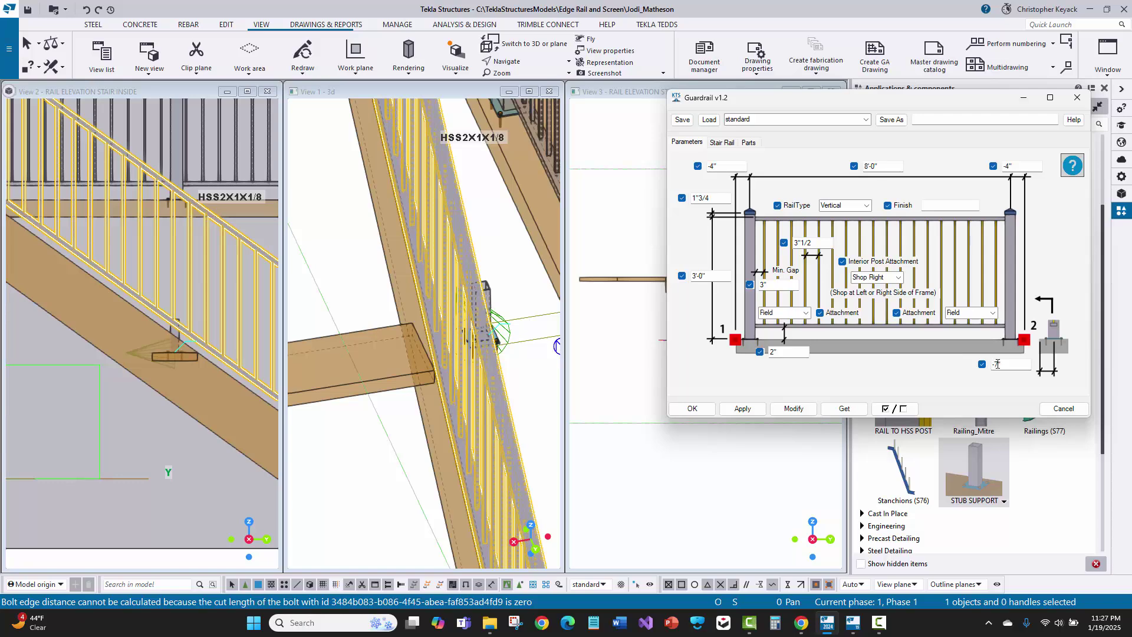
click(1063, 408)
scroll(446, 297, up, 2)
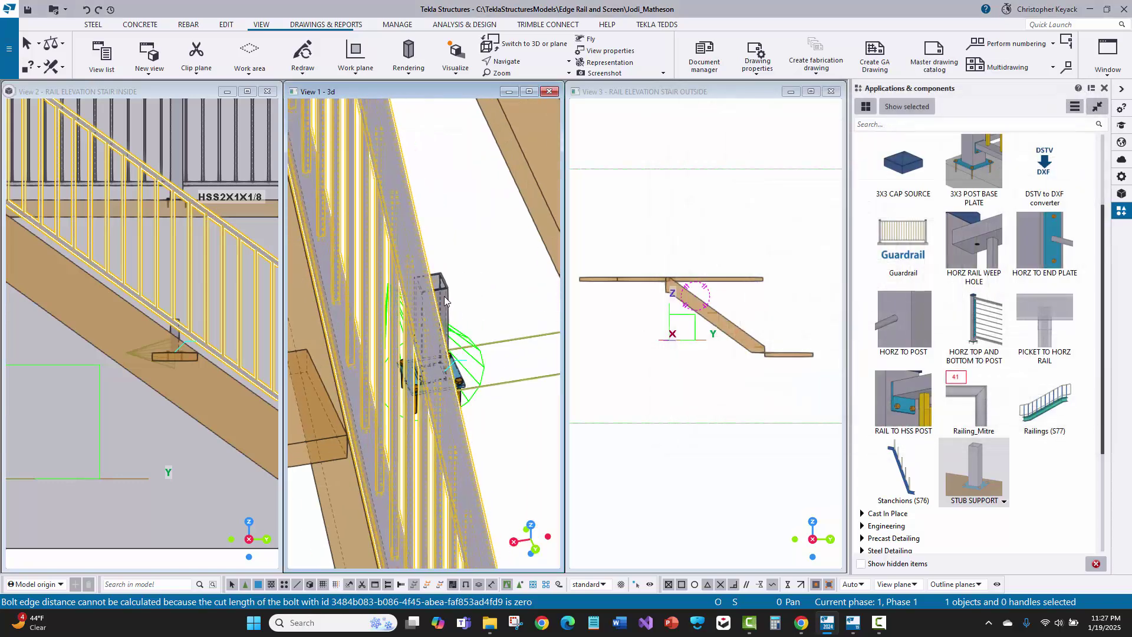
Open the stub support's properties and try an on-plane offset of -7"
double_click(444, 296)
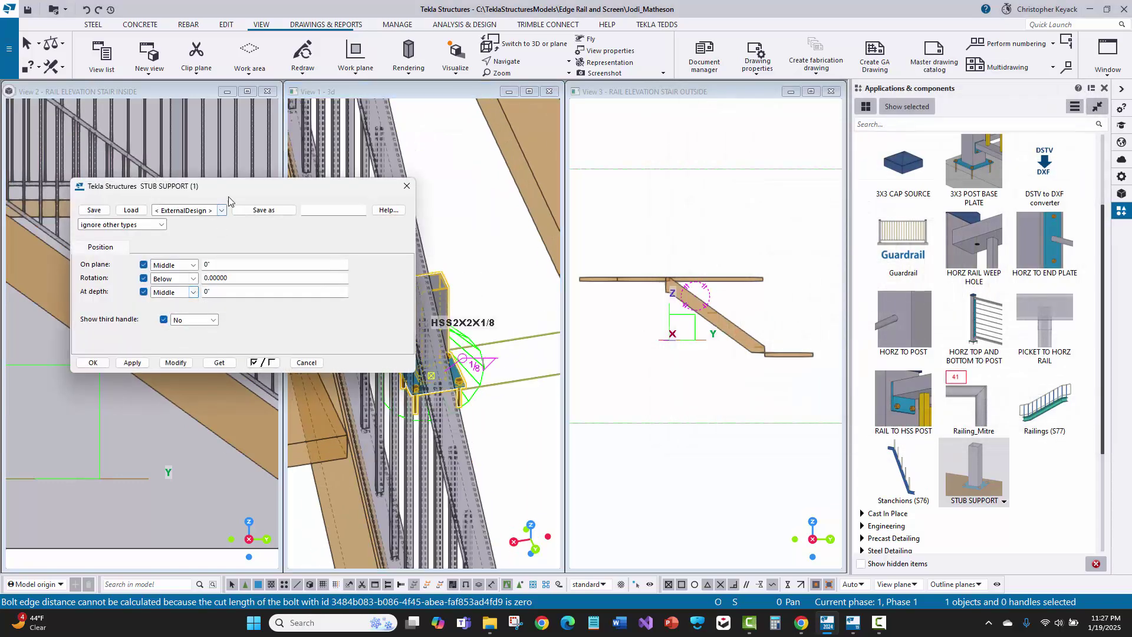
drag(228, 201, 733, 218)
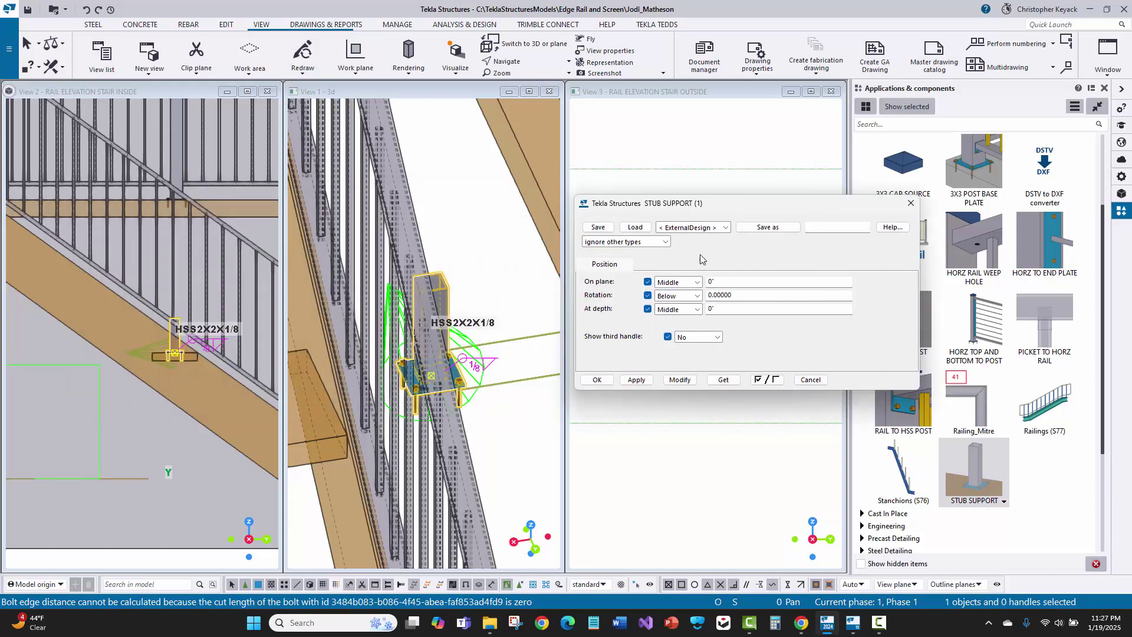
double_click(726, 279)
click(680, 380)
Set the stub support's on-plane offset to 0" and its depth offset to -7", modify it, and accept the properties after checking it in 3D
double_click(734, 282)
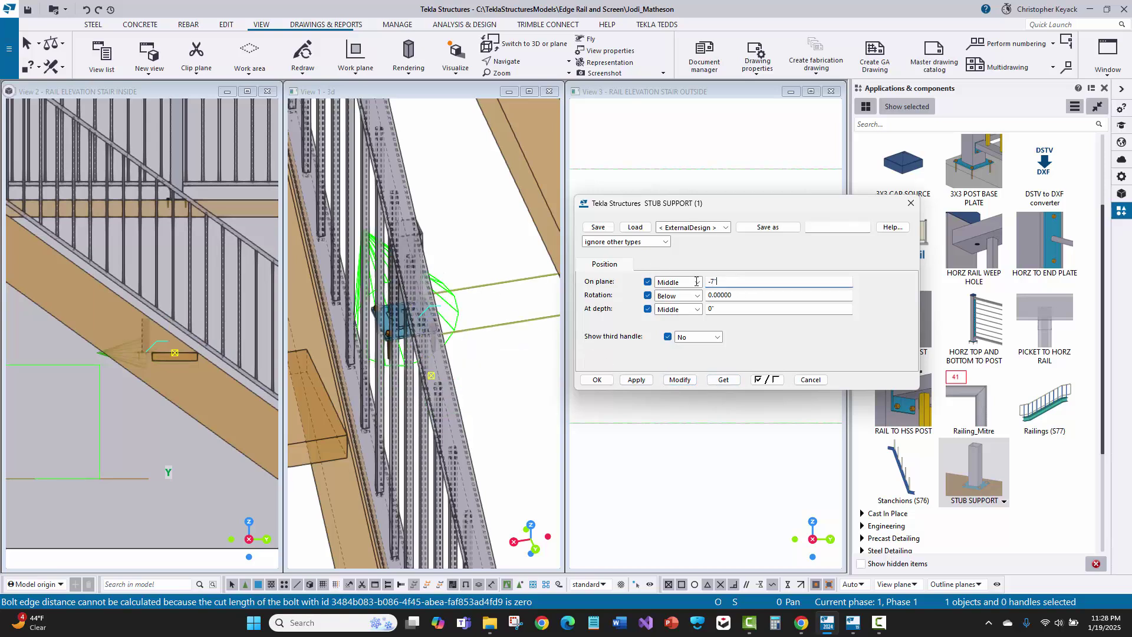
double_click(715, 310)
text(-7)
click(680, 380)
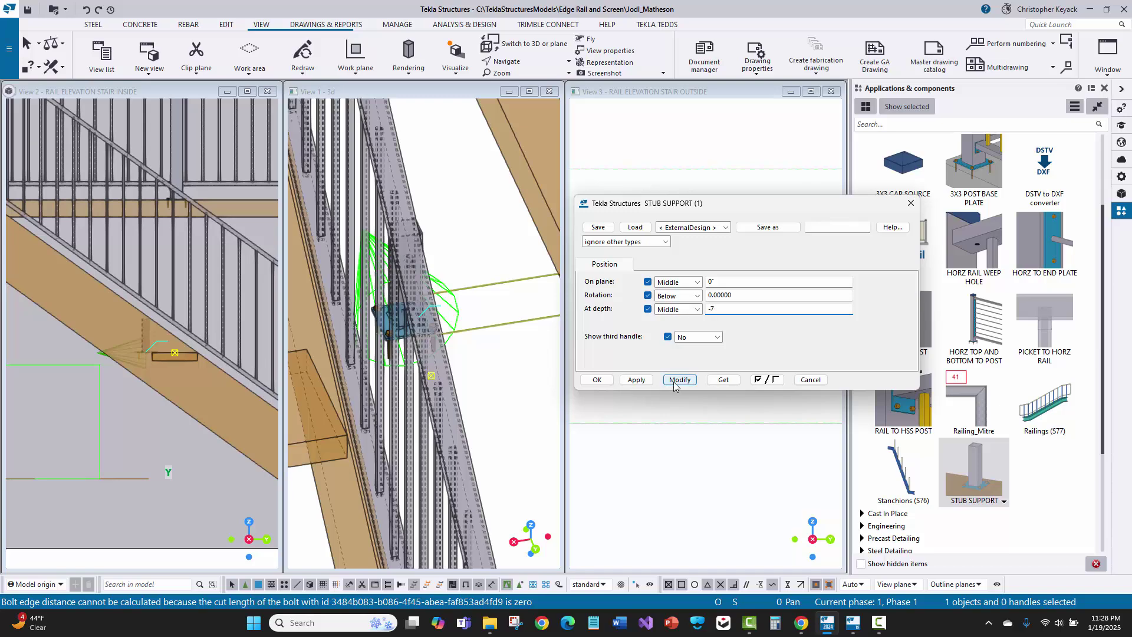
middle_drag(394, 323, 461, 276)
key(v)
click(404, 271)
ctrl+middle_drag(375, 296, 451, 207)
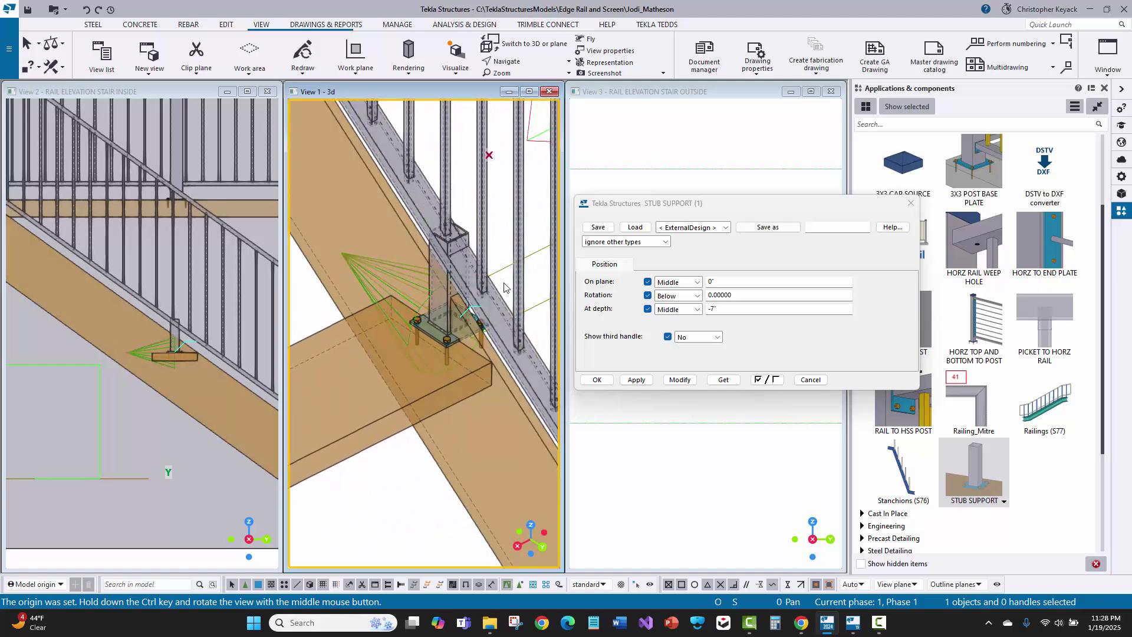
click(594, 380)
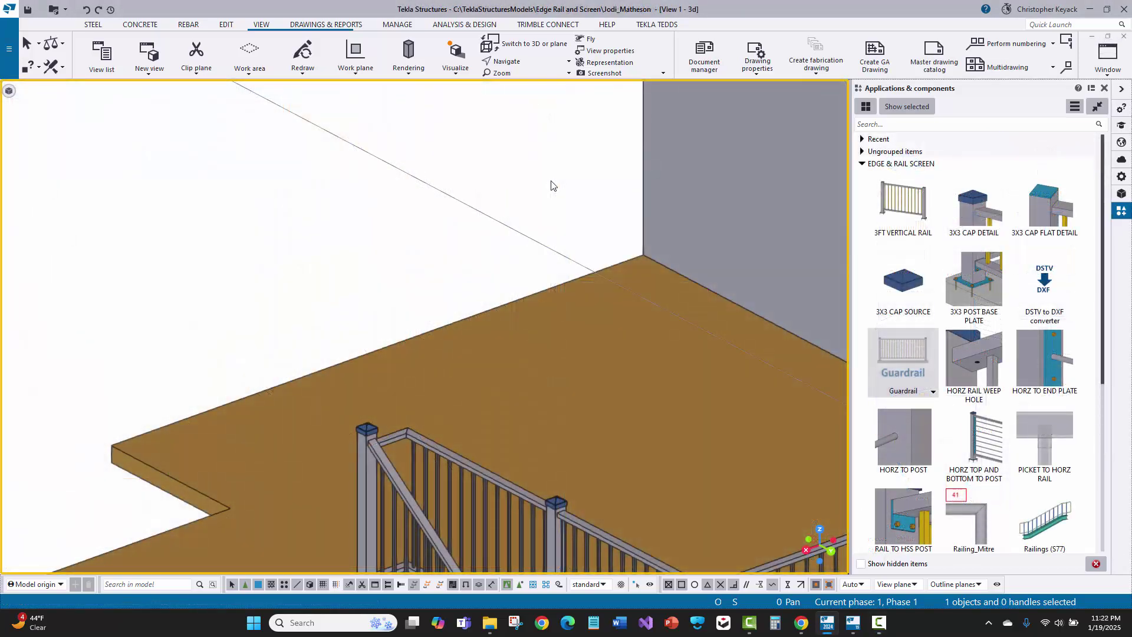
Open the Guardrail component's properties and load the saved Horizontal_Rail settings with the horizontal rail type
double_click(893, 348)
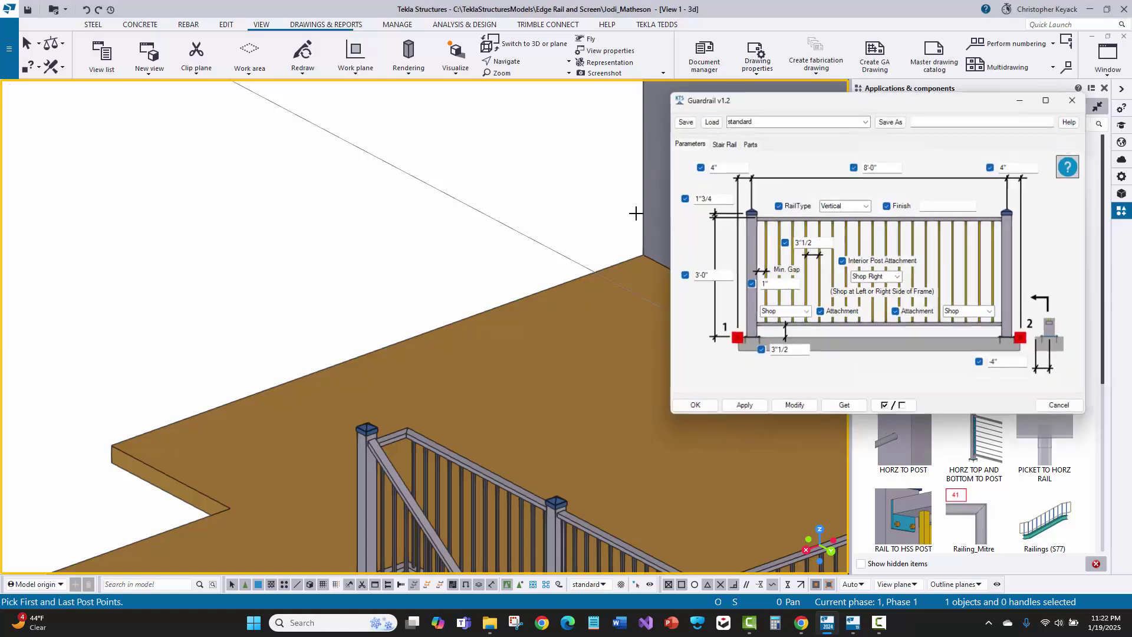
click(866, 119)
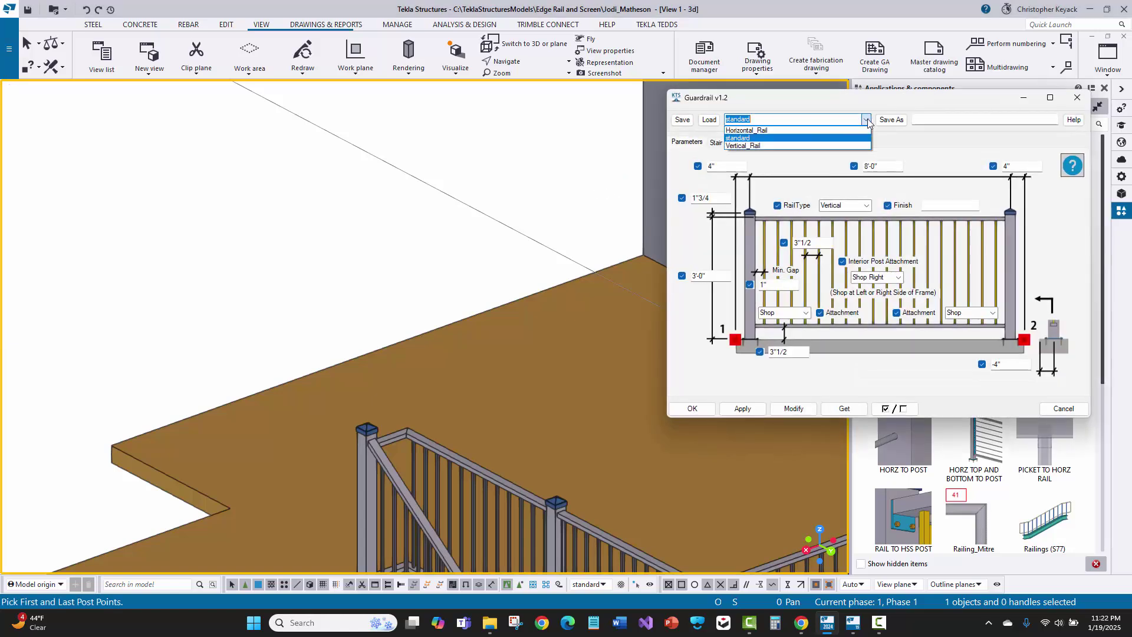
click(746, 130)
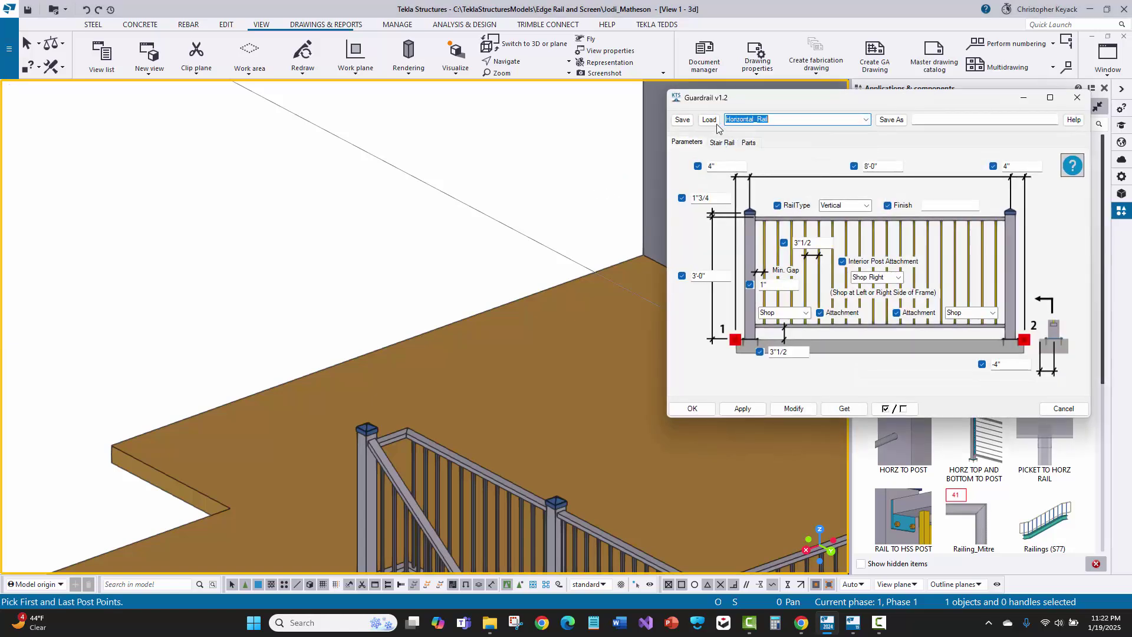
click(709, 120)
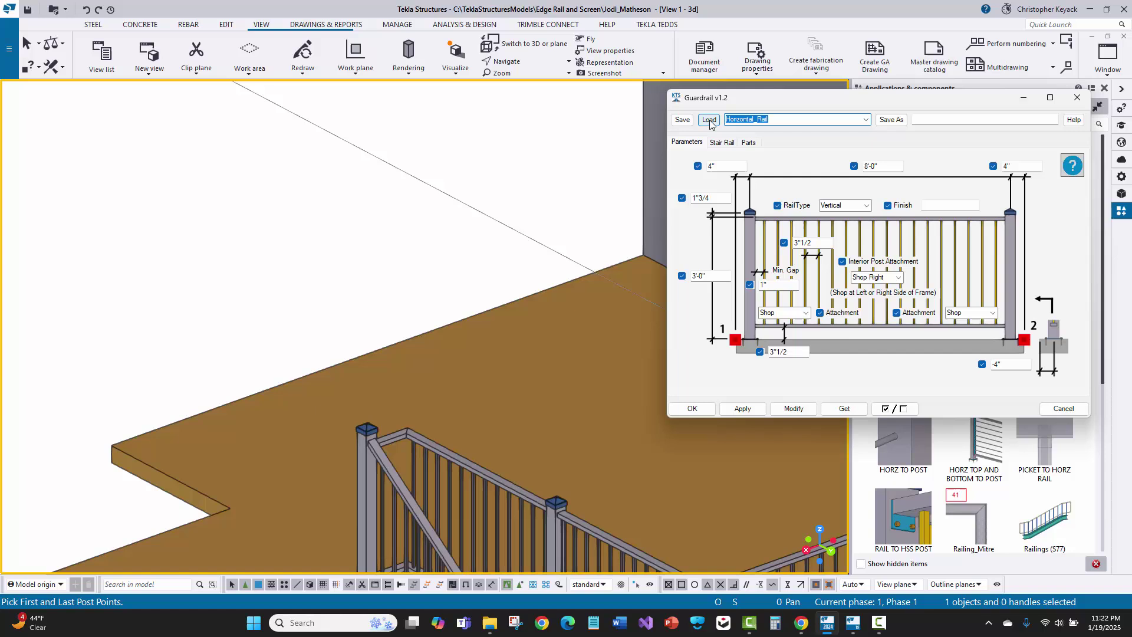
click(866, 206)
click(866, 206)
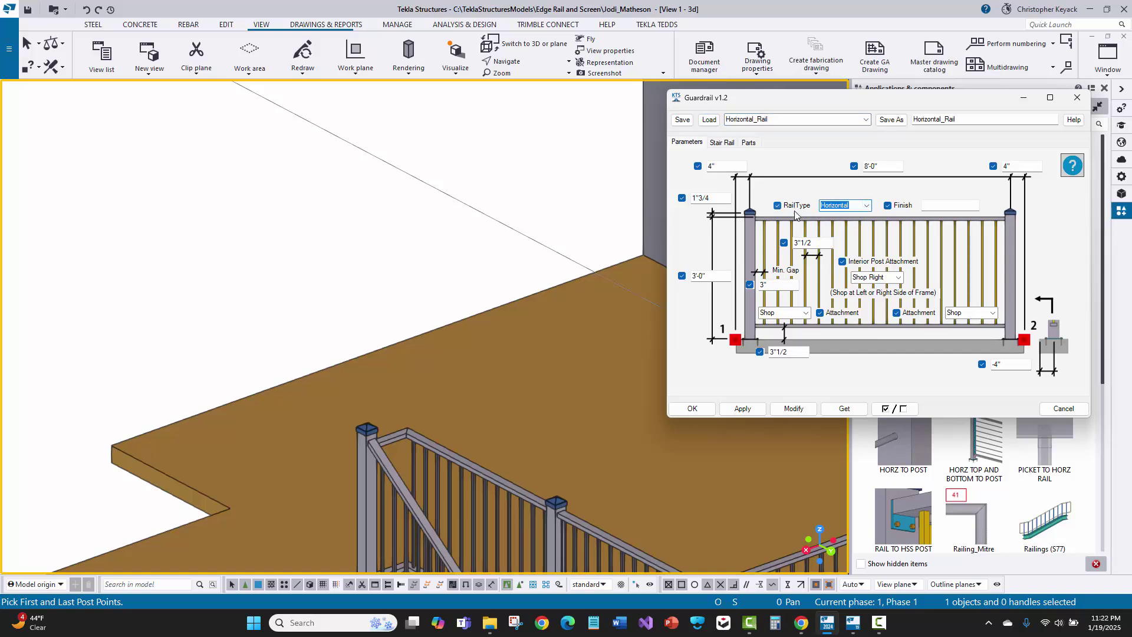
key(Tab)
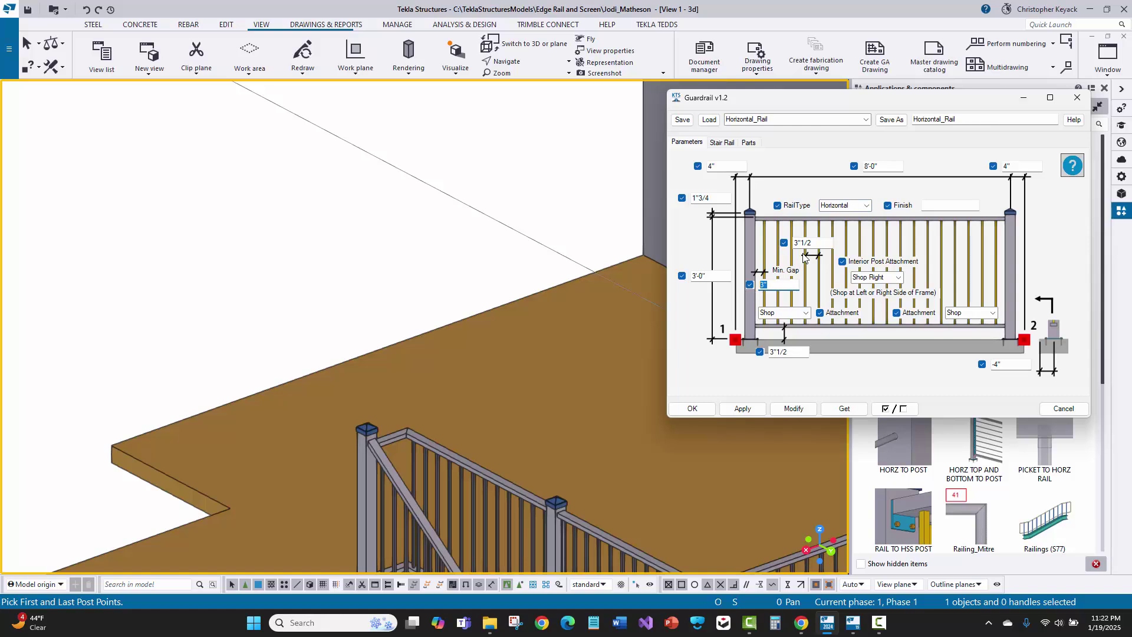
Review the horizontal rail's picket spacing, minimum gap, rail height, and the profiles and materials of its parts
drag(815, 242, 777, 260)
click(775, 286)
click(702, 275)
click(748, 142)
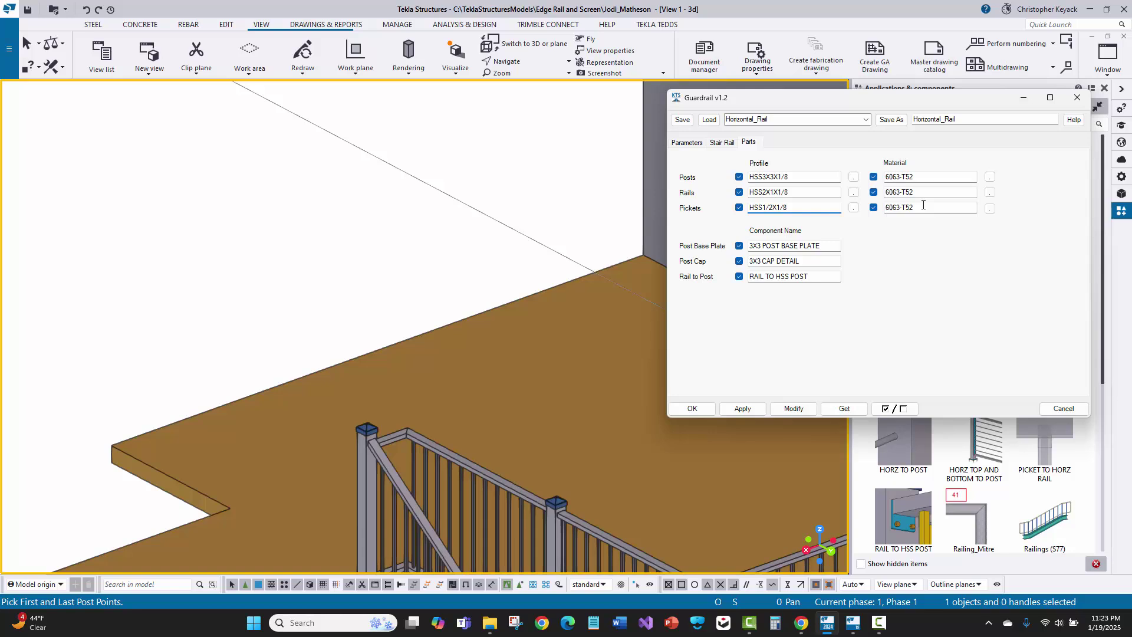
drag(918, 211, 887, 208)
click(690, 142)
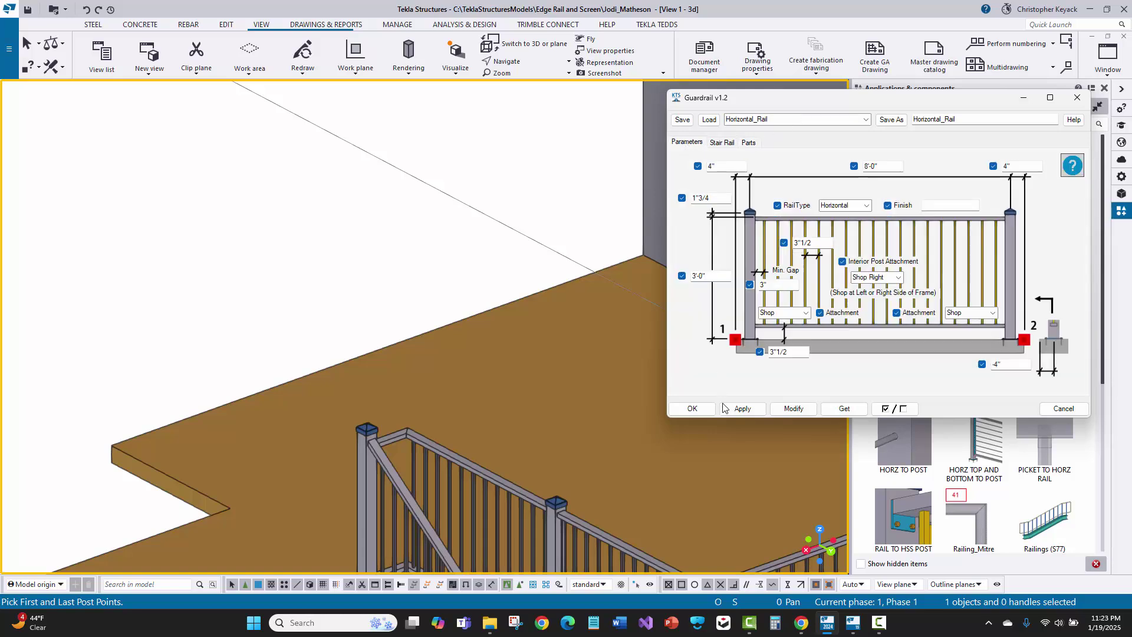
Accept the settings and place the horizontal guardrail along the deck edge from the outer corner to the wall, without previous rail posts
click(693, 408)
click(111, 446)
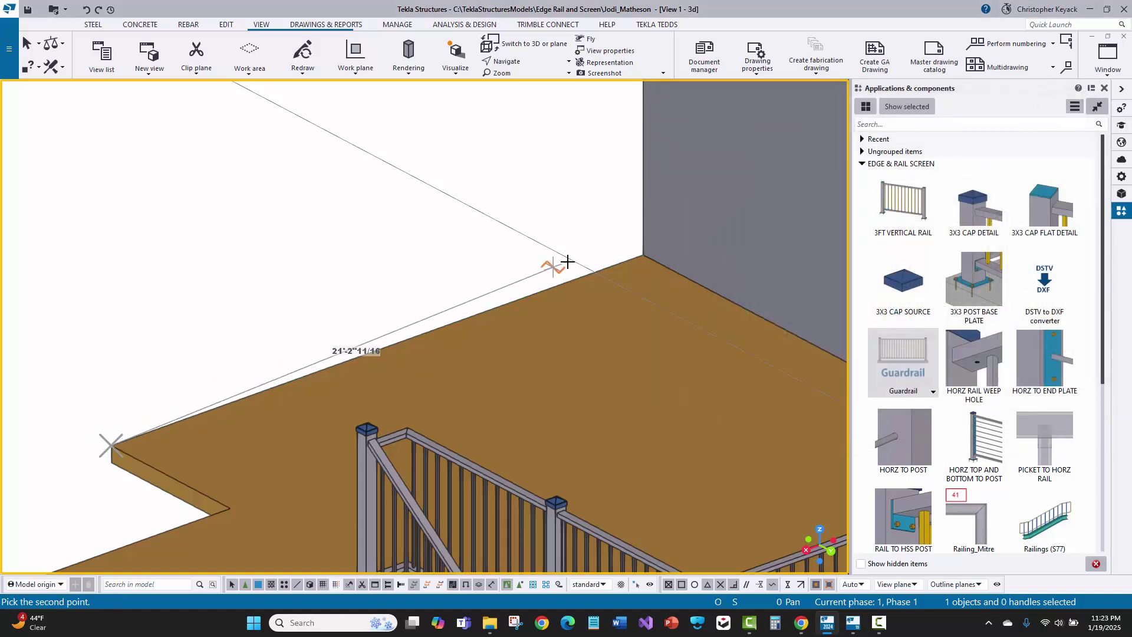
click(640, 253)
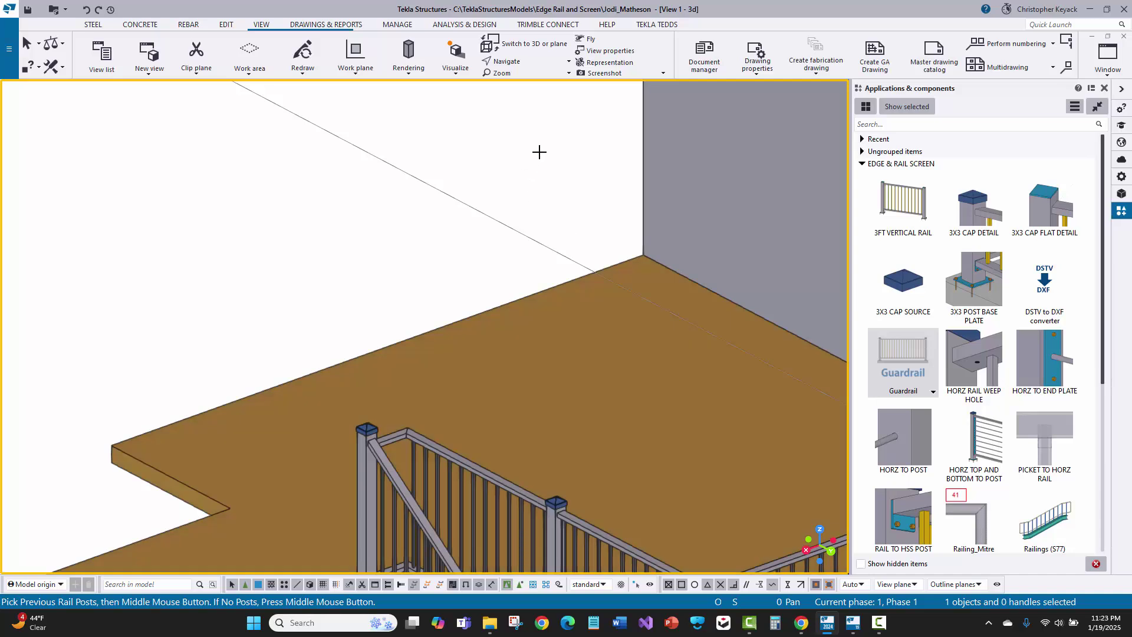
right_click(347, 100)
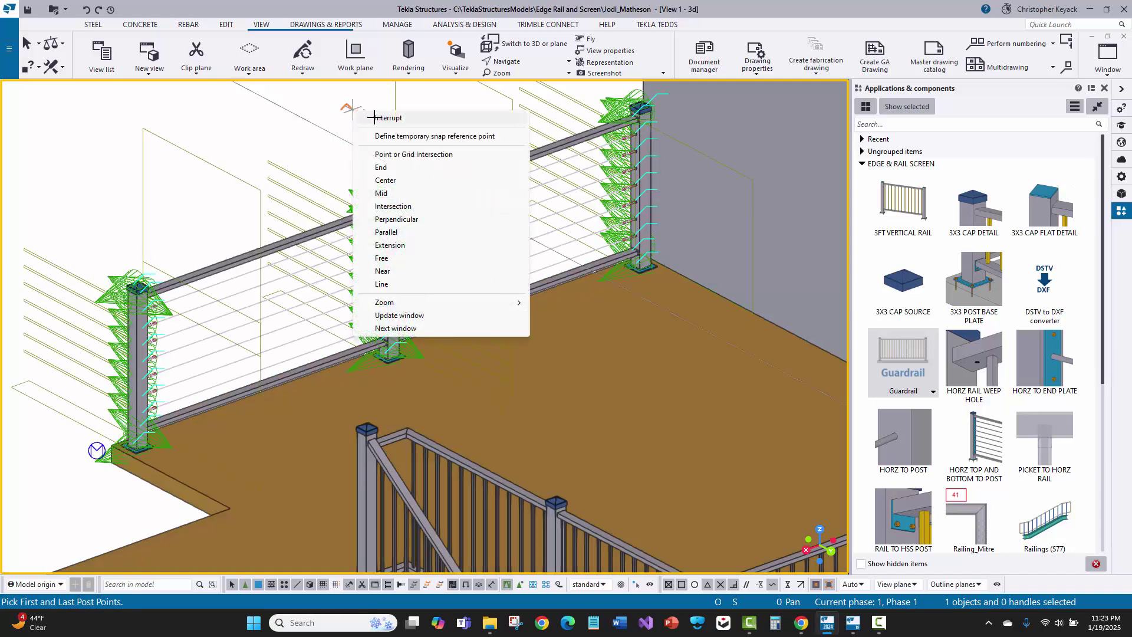
click(372, 112)
right_click(348, 101)
Turn on assembly selection and examine how the two panels of the horizontal guardrail are split into assemblies
scroll(374, 188, up, 8)
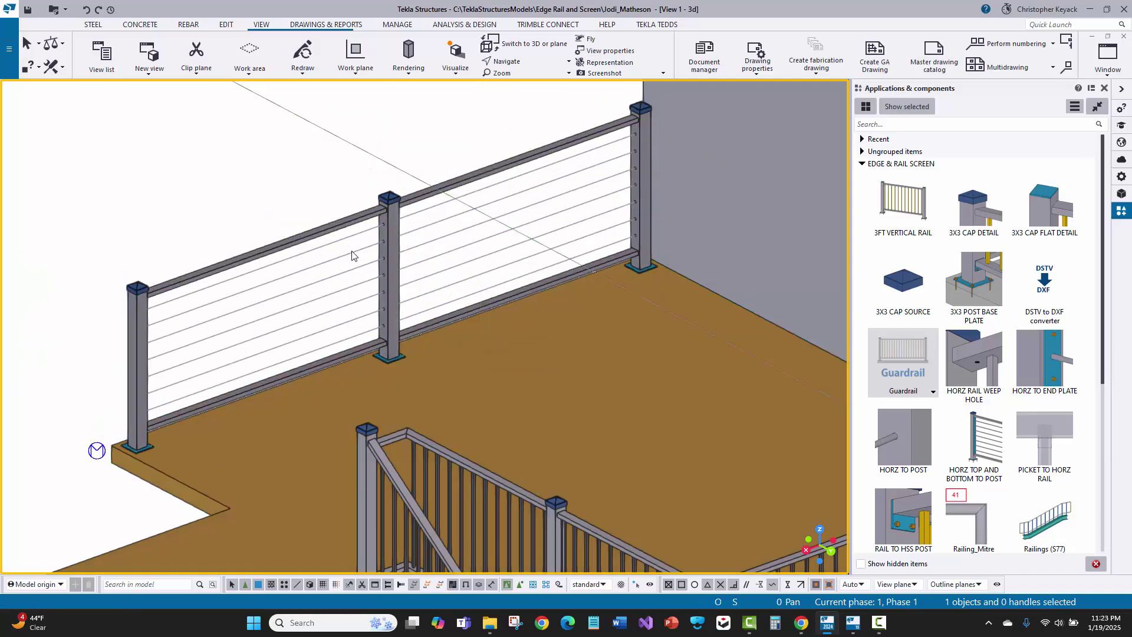
scroll(373, 193, down, 5)
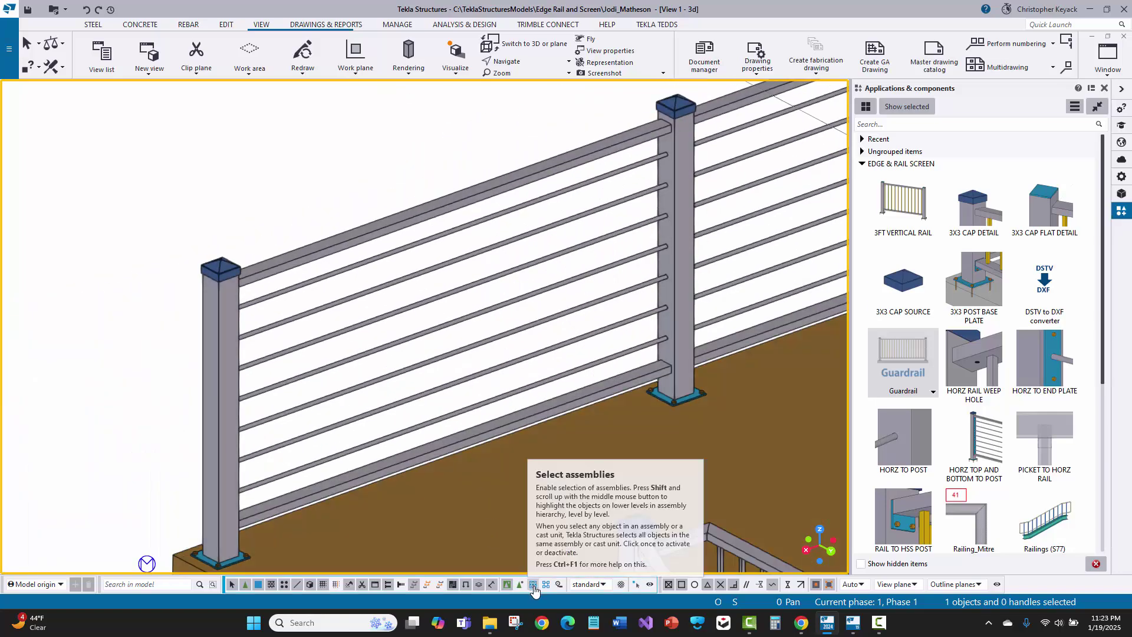
click(533, 585)
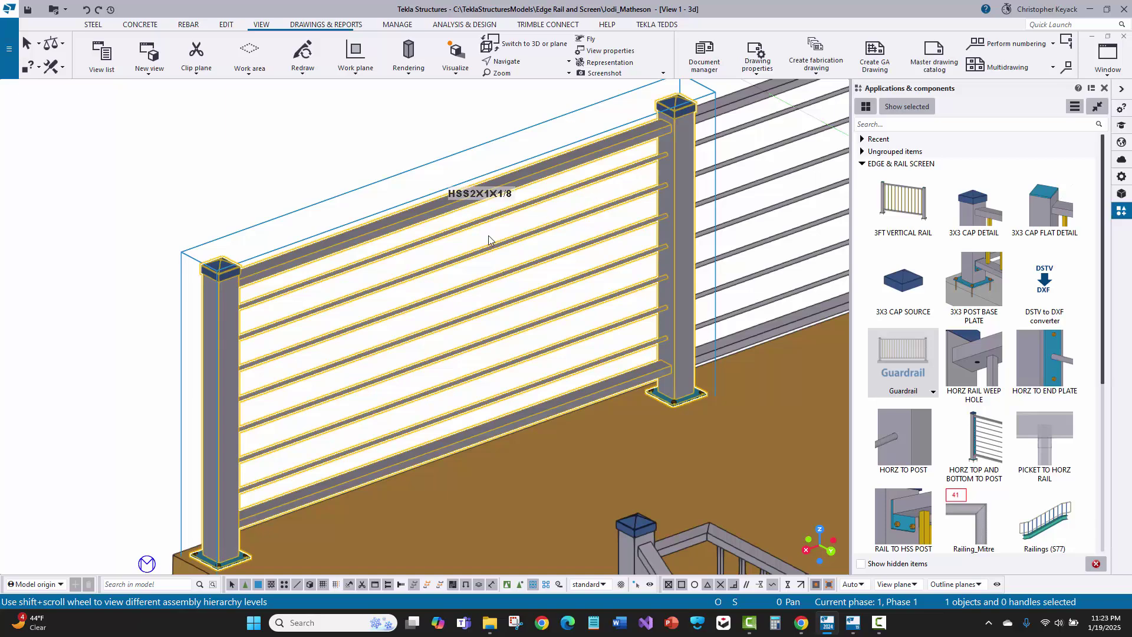
middle_drag(638, 159, 319, 274)
scroll(471, 210, down, 1)
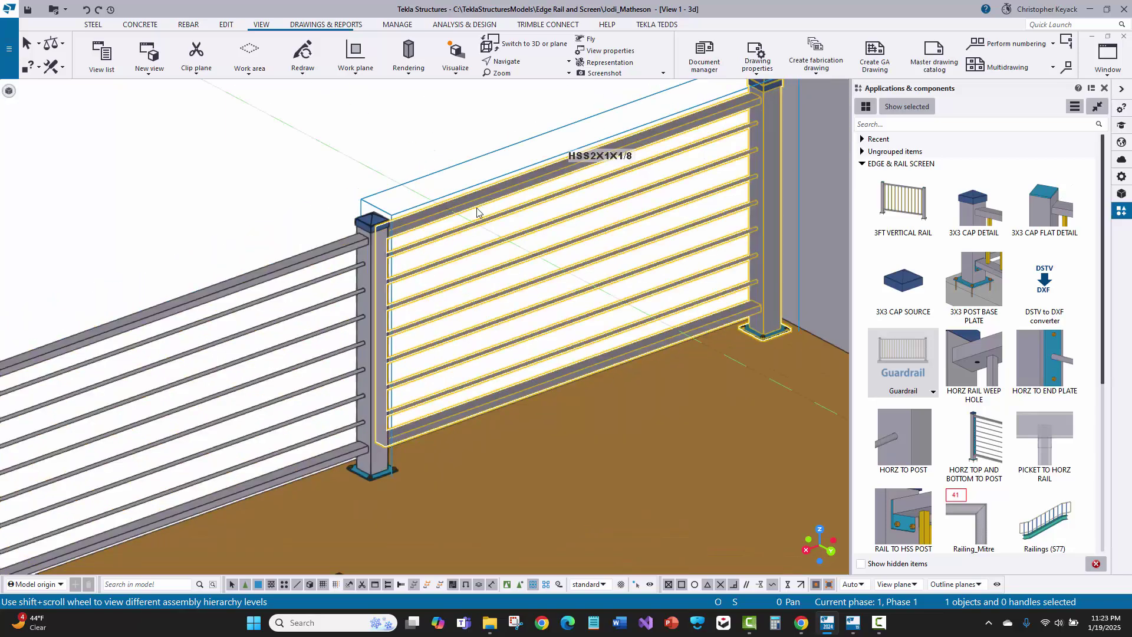
ctrl+middle_drag(450, 116, 503, 144)
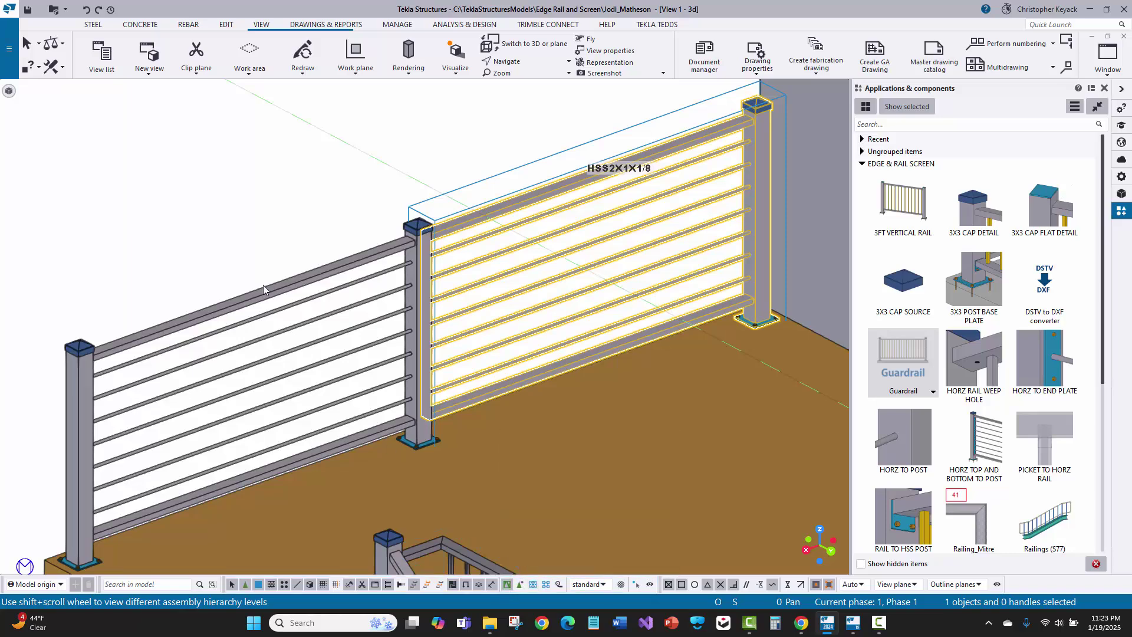
Switch back to component selection, check the horizontal guardrail's component properties, and accept them
click(291, 227)
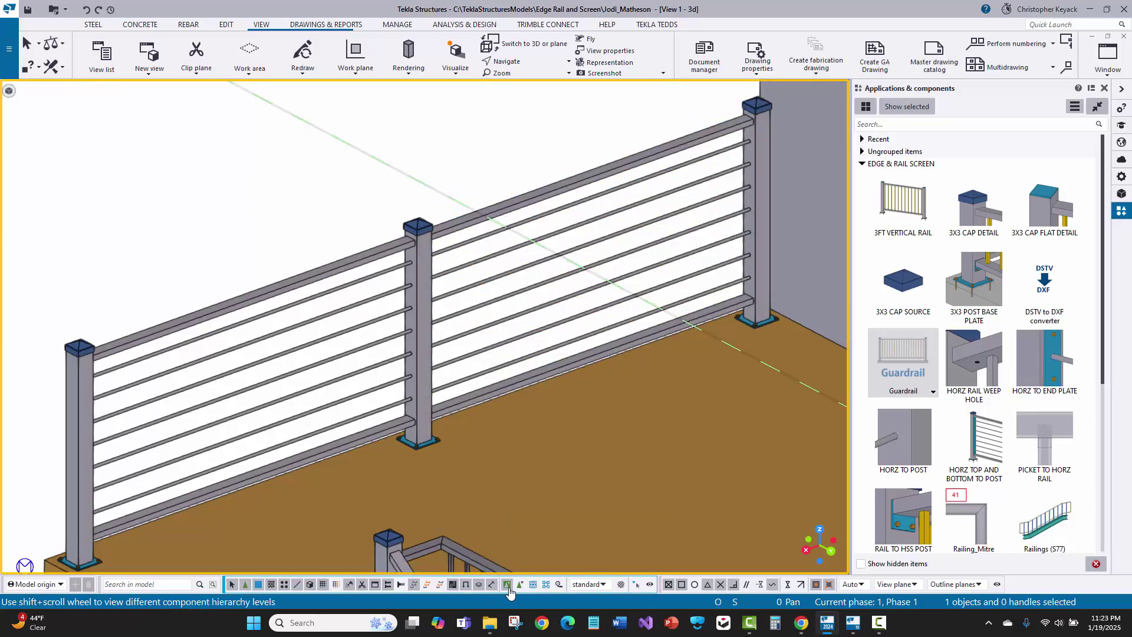
double_click(423, 330)
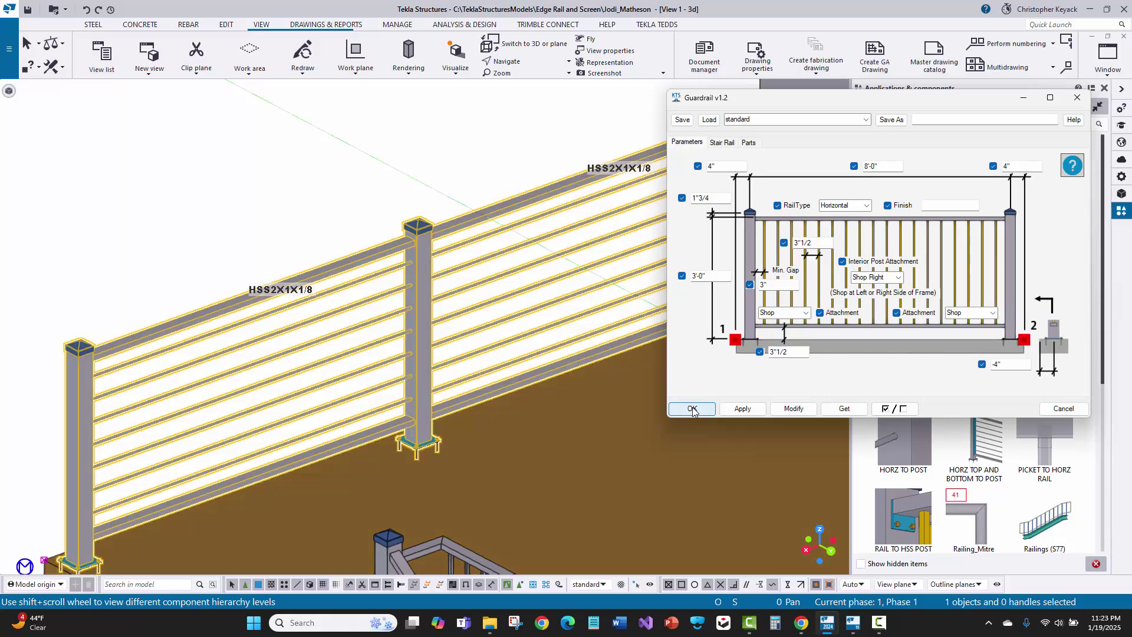
click(692, 409)
Examine the horizontal pickets and rail ends at the middle and outer posts from both sides of the guardrail
scroll(406, 302, up, 10)
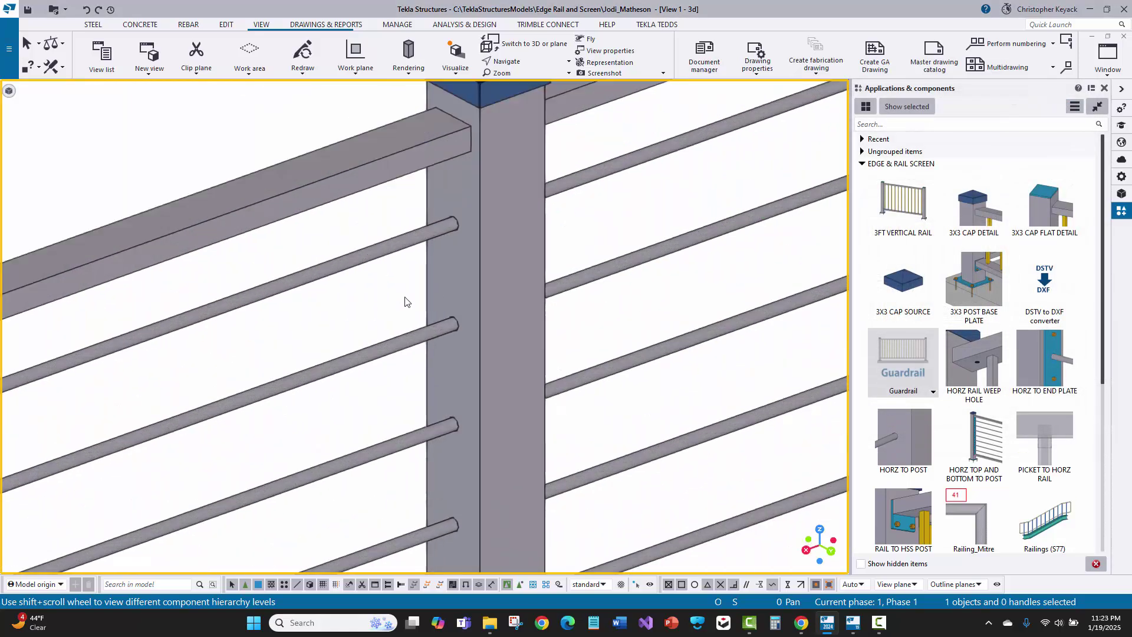
scroll(405, 302, up, 4)
key(v)
click(484, 274)
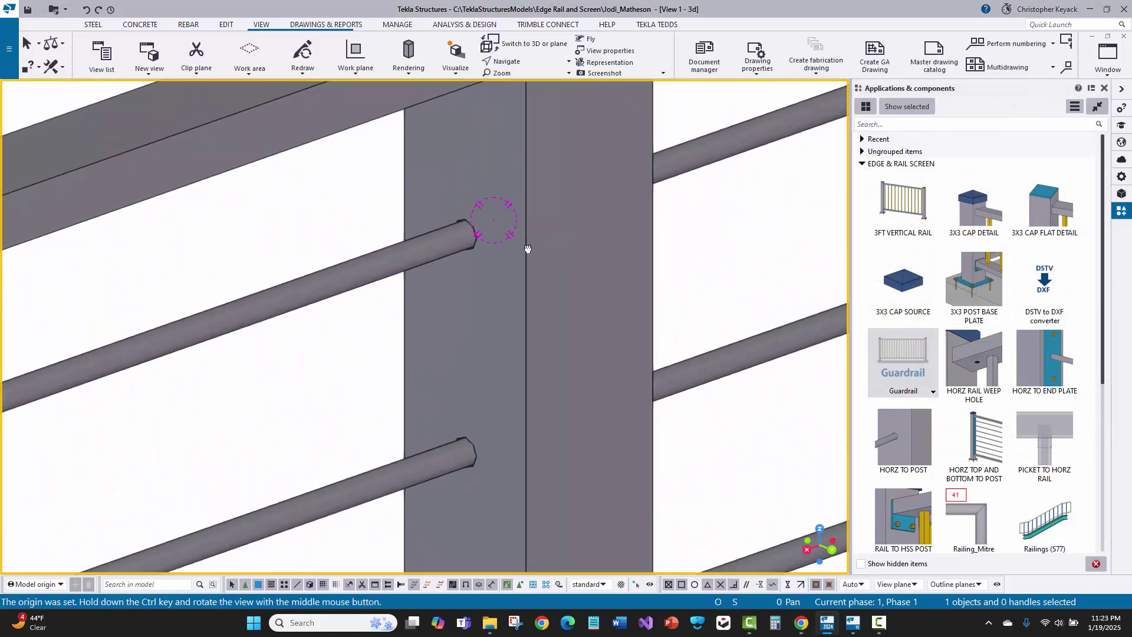
ctrl+middle_drag(525, 245, 460, 224)
scroll(465, 225, down, 5)
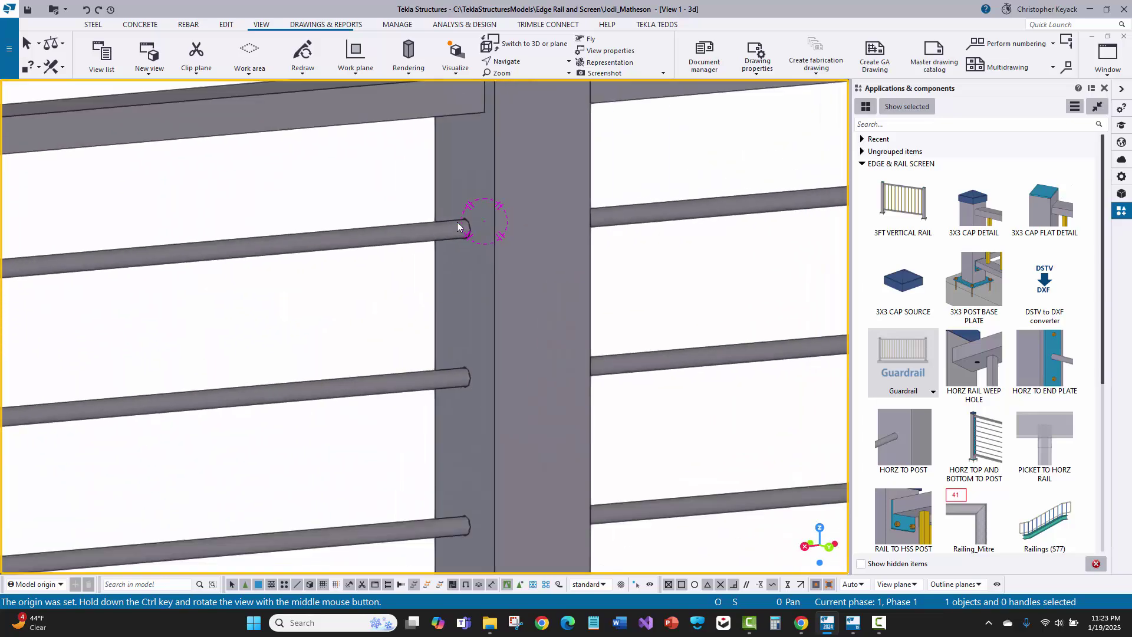
ctrl+middle_drag(546, 253, 678, 289)
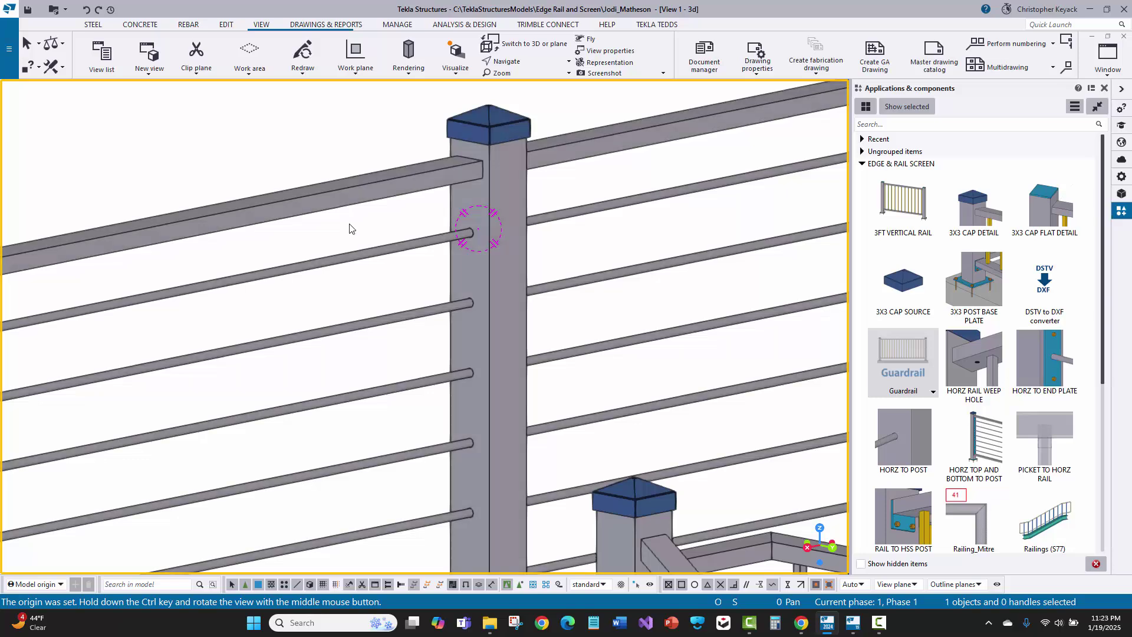
middle_drag(490, 217, 592, 193)
scroll(586, 193, down, 4)
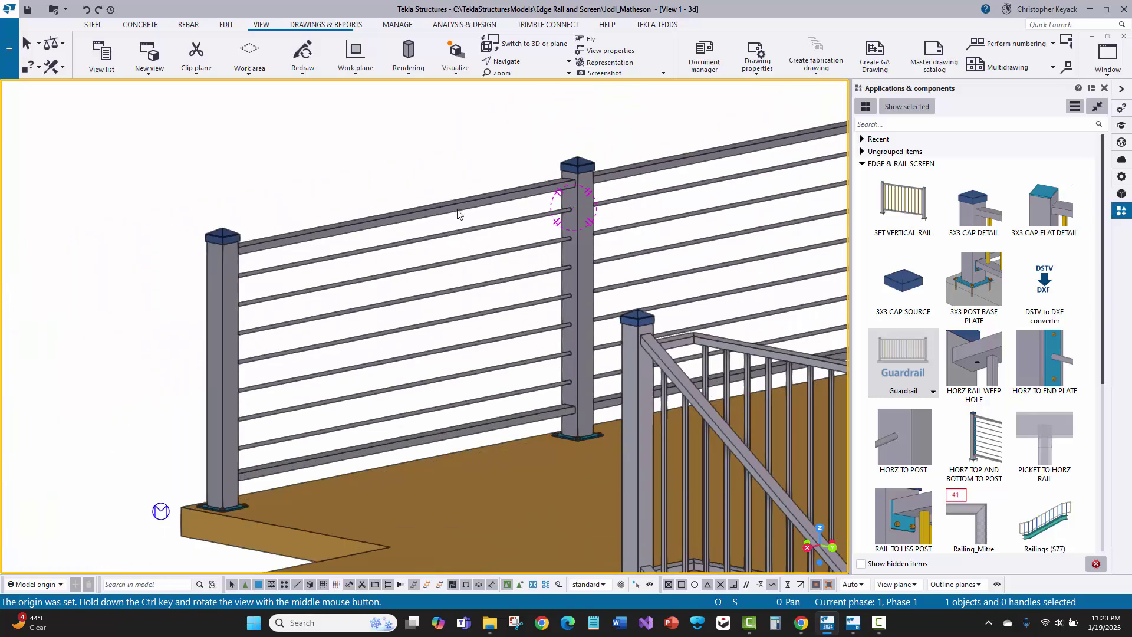
ctrl+middle_drag(291, 265, 125, 275)
scroll(108, 135, up, 2)
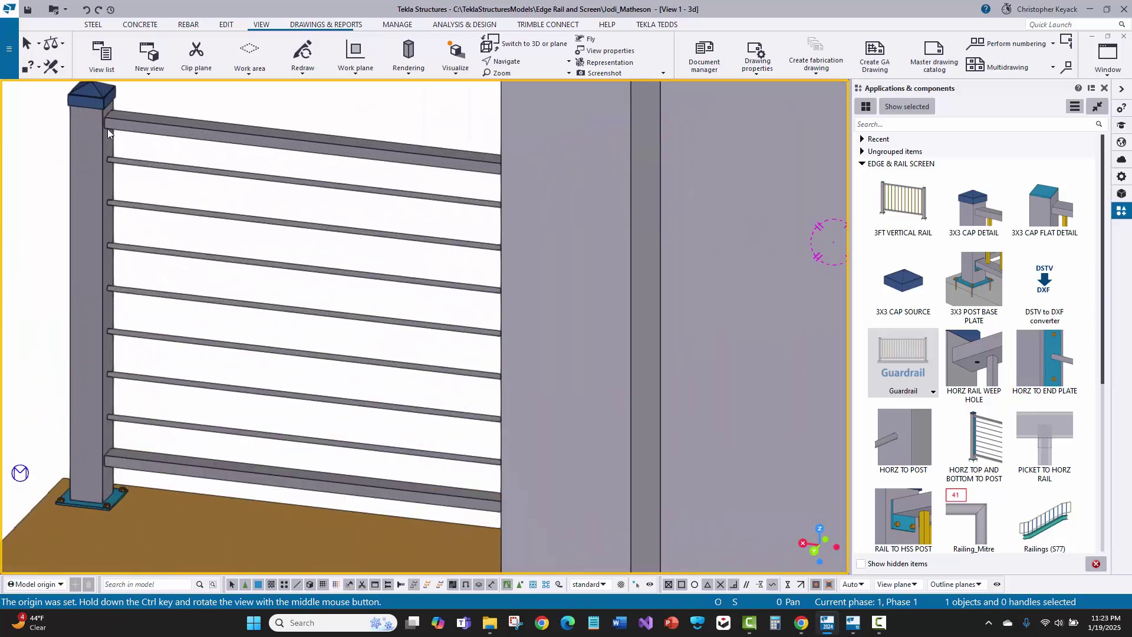
middle_drag(87, 207, 308, 304)
scroll(70, 313, down, 2)
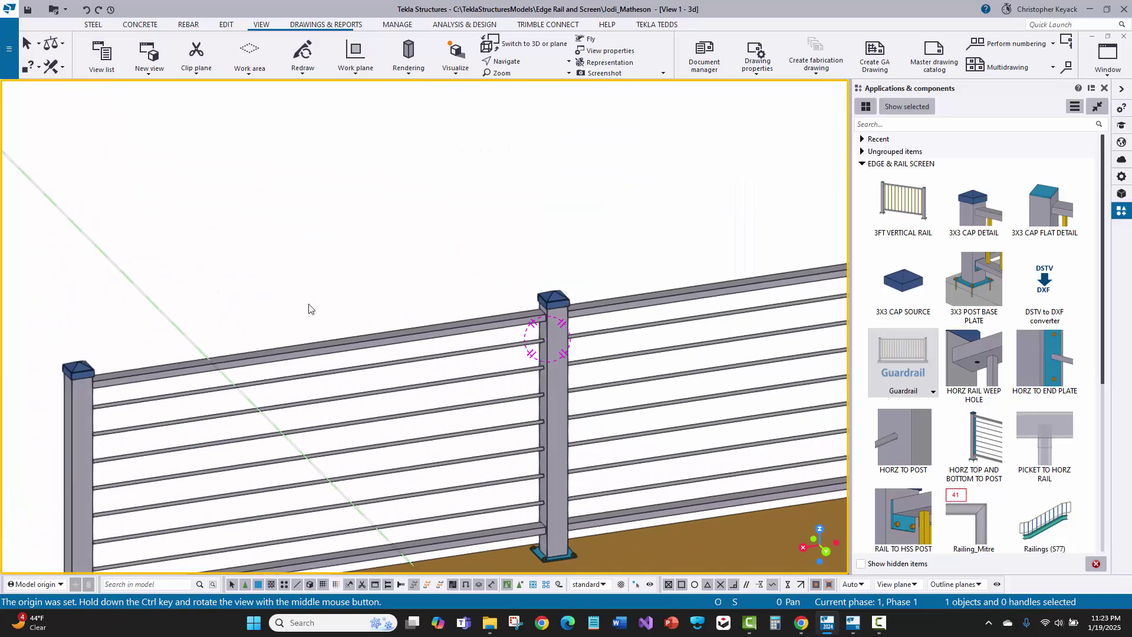
middle_drag(571, 273, 238, 280)
scroll(599, 279, up, 2)
middle_drag(182, 329, 382, 222)
scroll(275, 256, up, 2)
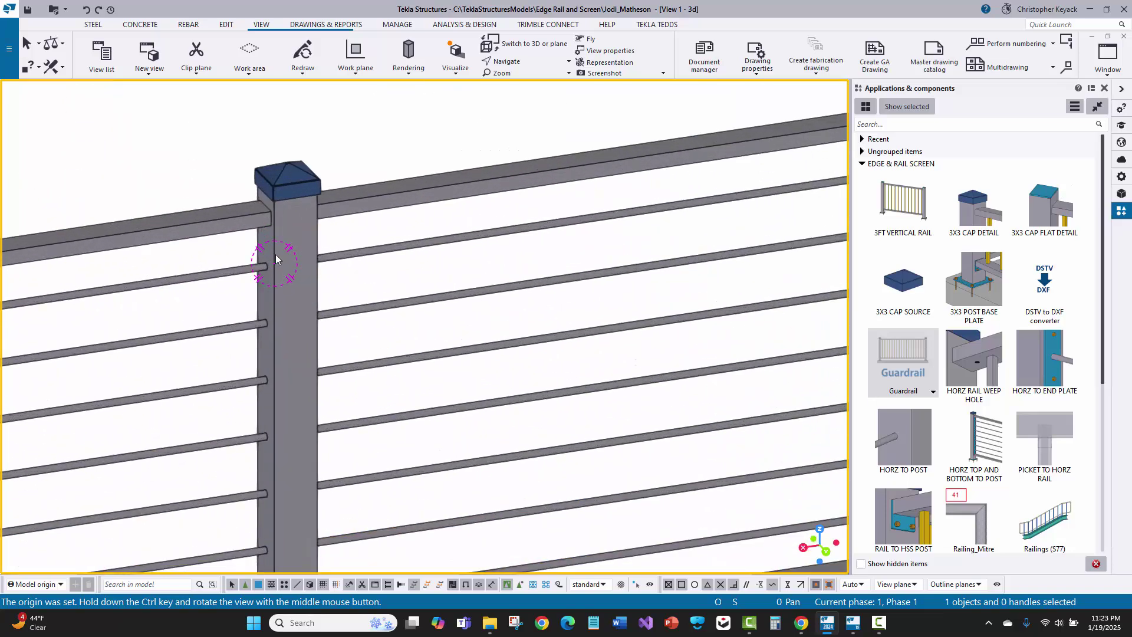
Examine the end plate, bolts and picket connections at the middle post in transparent rendering, including the overall guardrail
key(v)
click(288, 177)
ctrl+middle_drag(306, 219, 242, 273)
scroll(286, 359, up, 2)
ctrl+middle_drag(286, 360, 437, 317)
scroll(405, 315, down, 1)
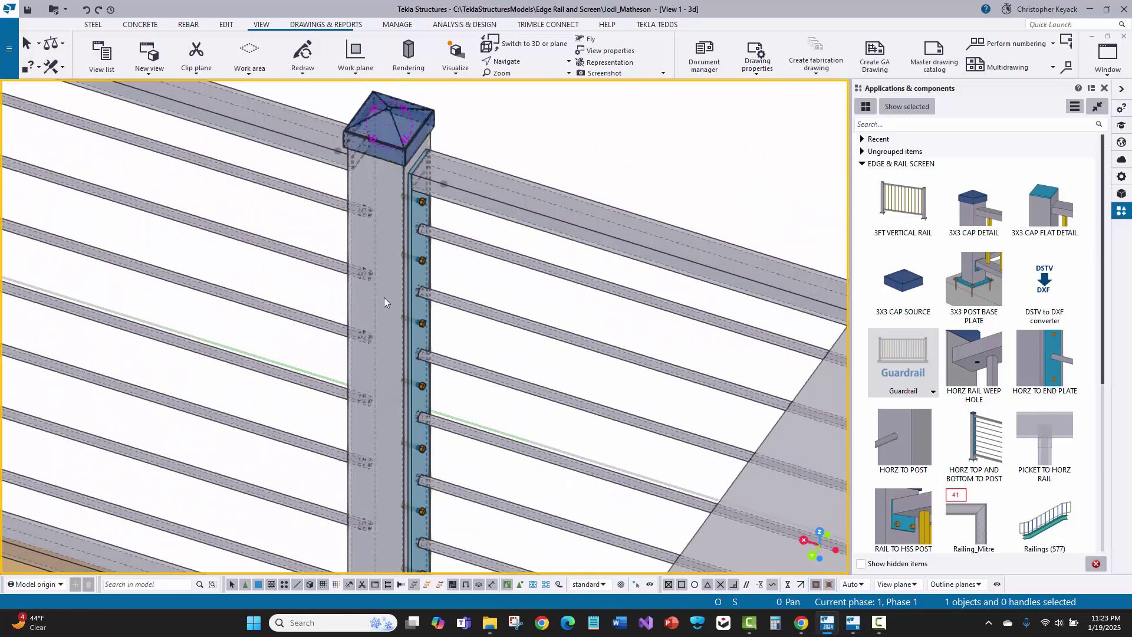
scroll(387, 196, up, 2)
scroll(465, 298, up, 6)
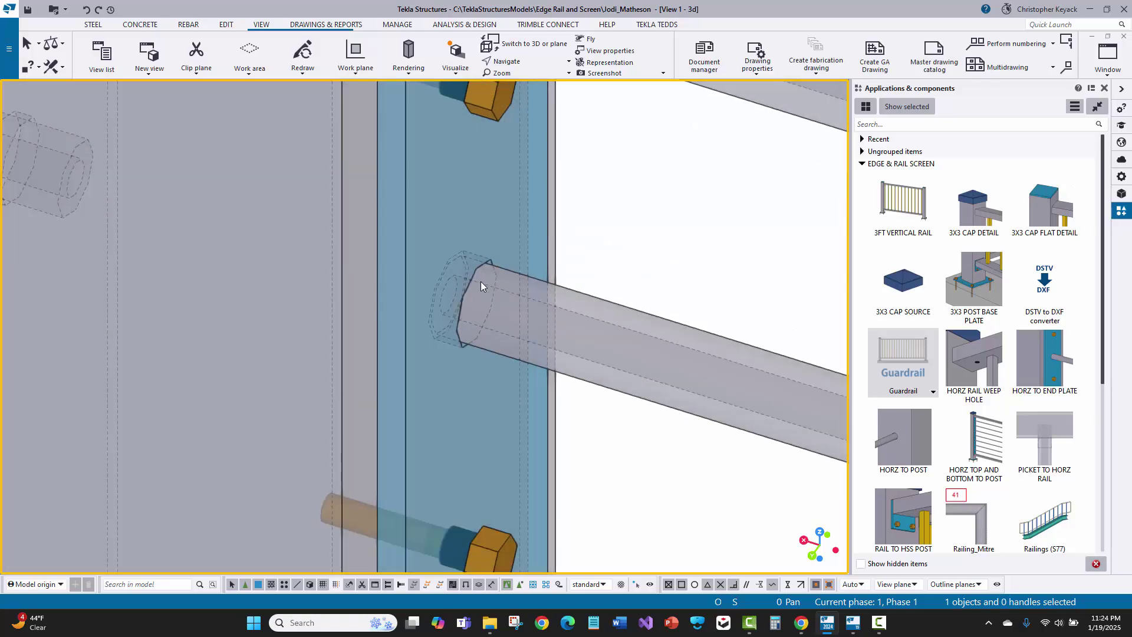
scroll(480, 282, down, 2)
scroll(501, 288, down, 2)
scroll(530, 273, down, 6)
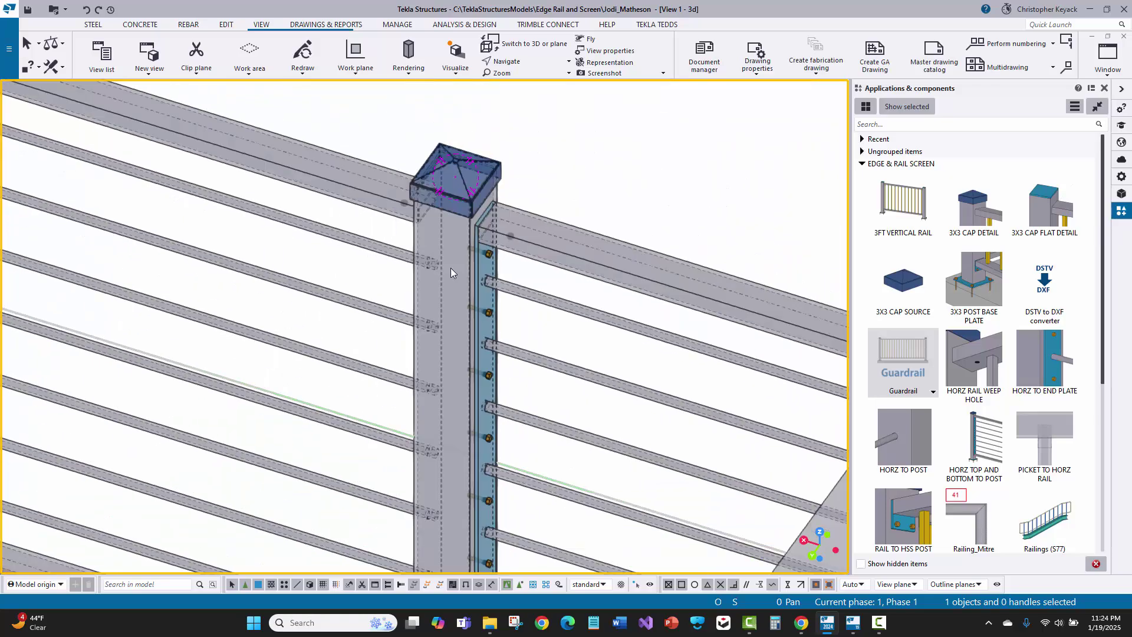
scroll(546, 236, down, 8)
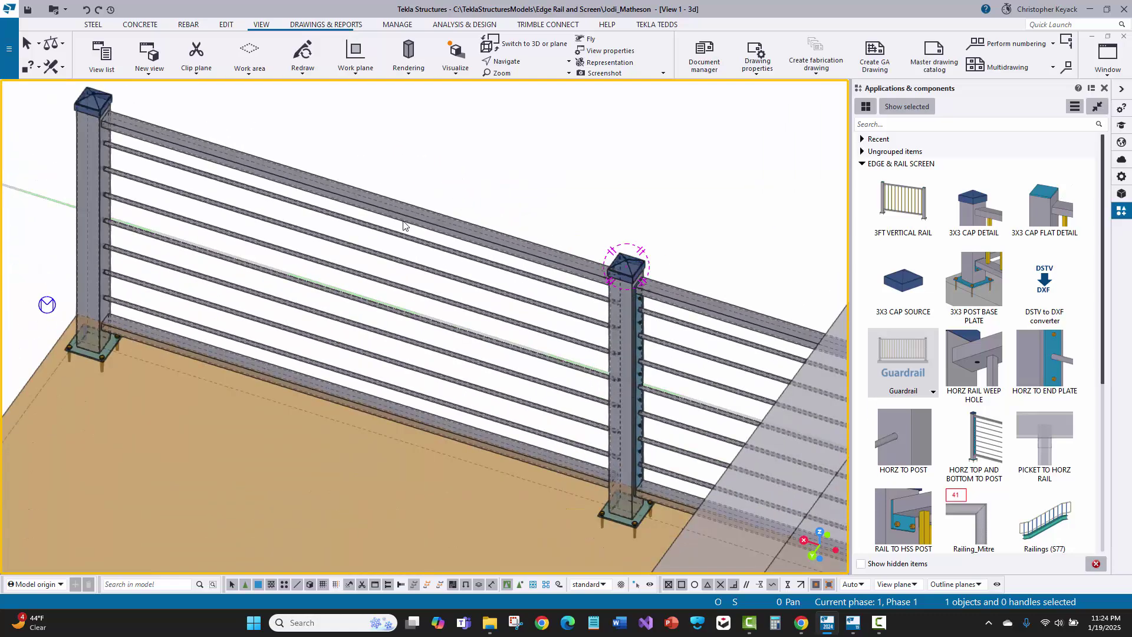
ctrl+middle_drag(388, 260, 414, 229)
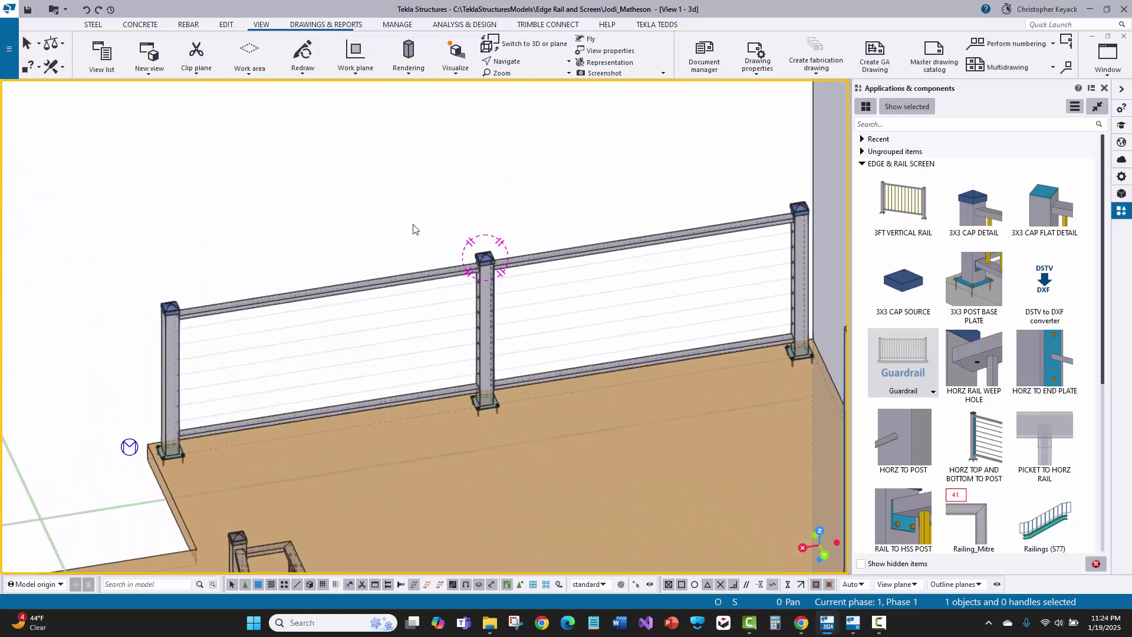